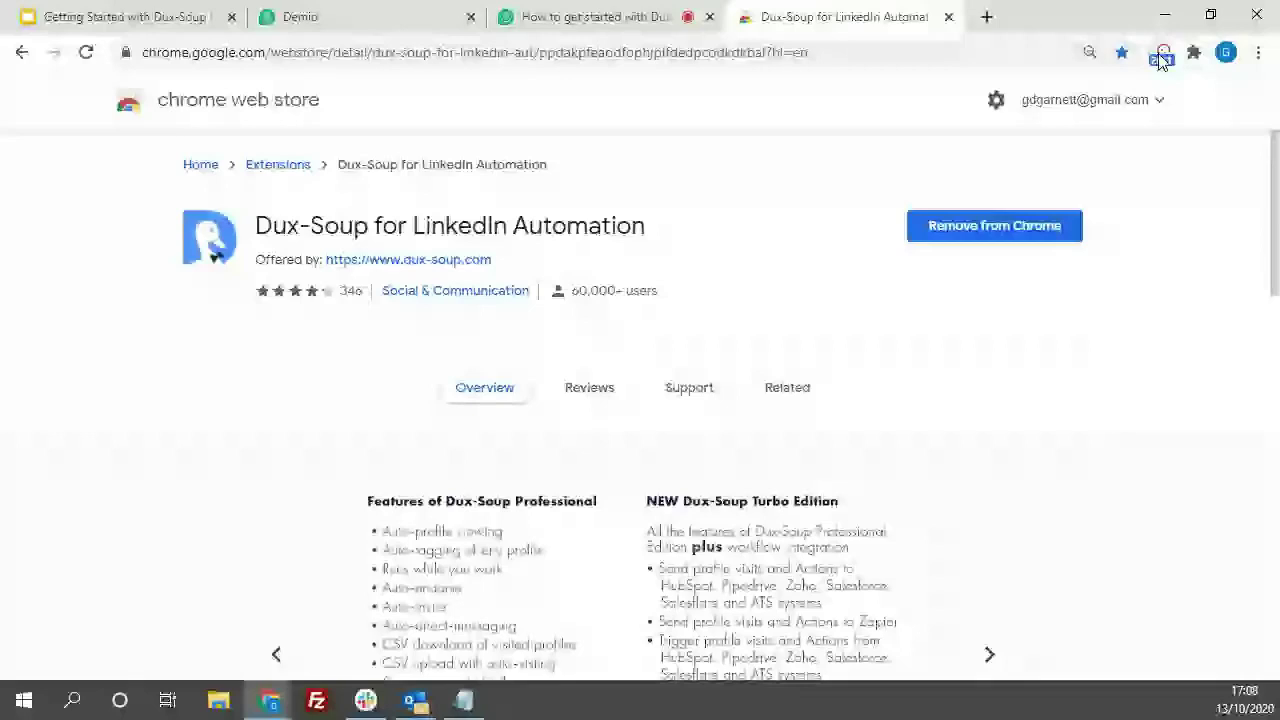
- Open the LinkedIn home feed in a new browser tab
click(988, 27)
text(li)
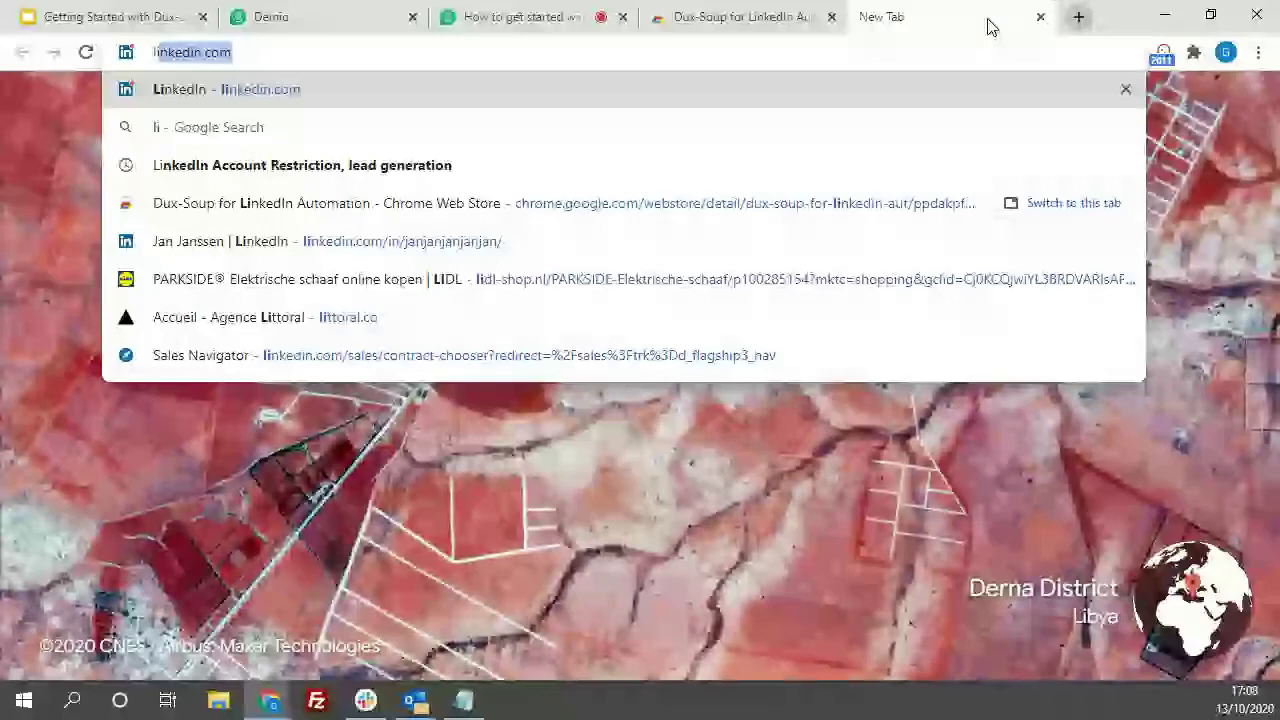
text(nke)
key(Return)
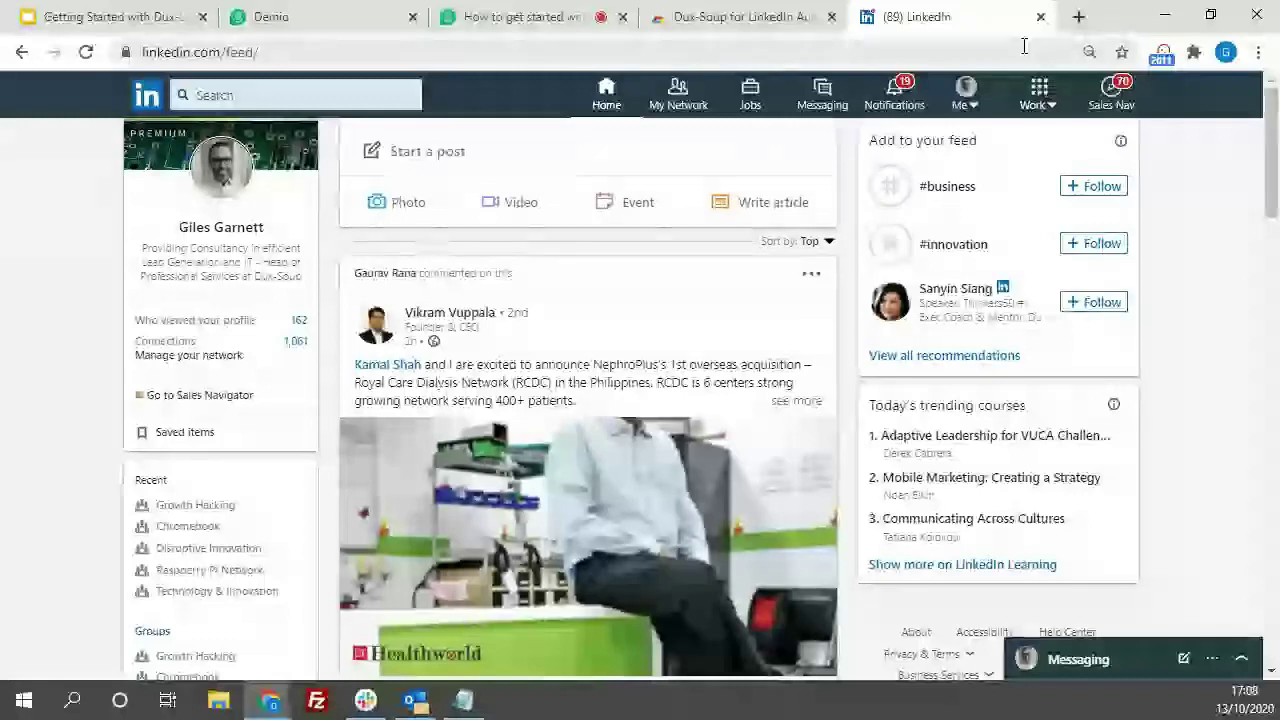
- Open the options page of the Dux-Soup extension and go to its Automated Actions settings
click(1164, 54)
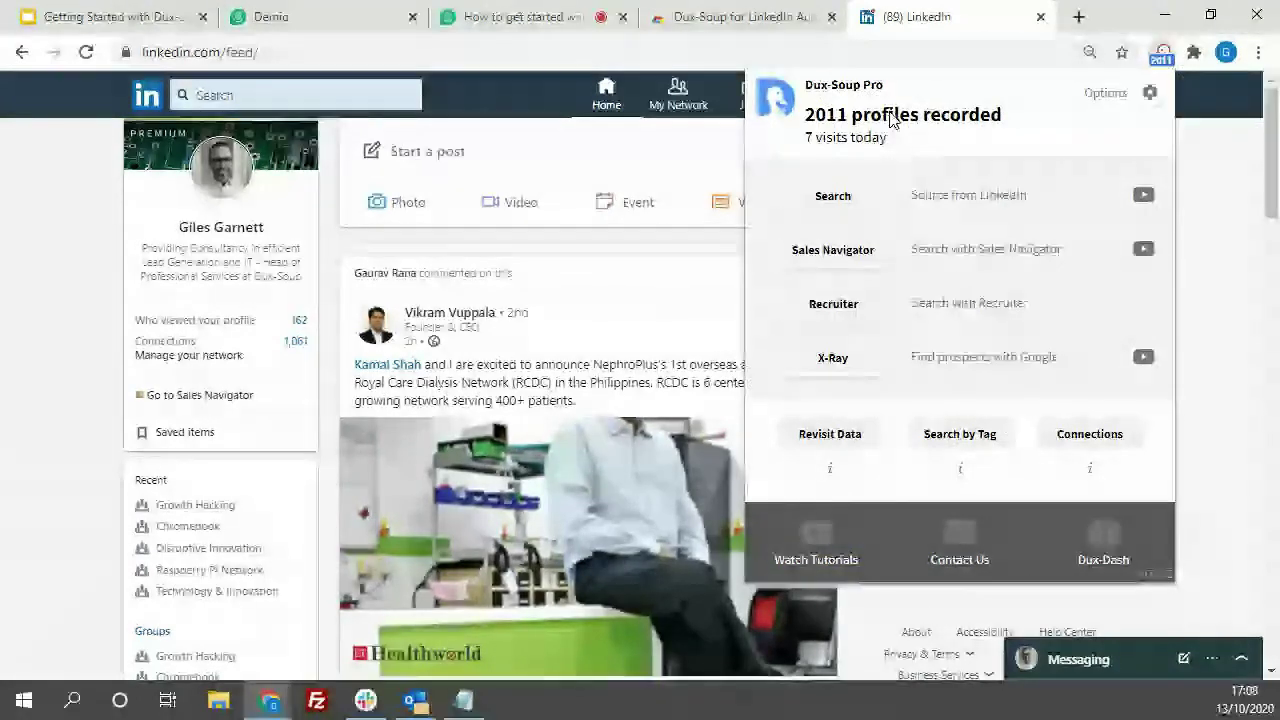
click(1150, 95)
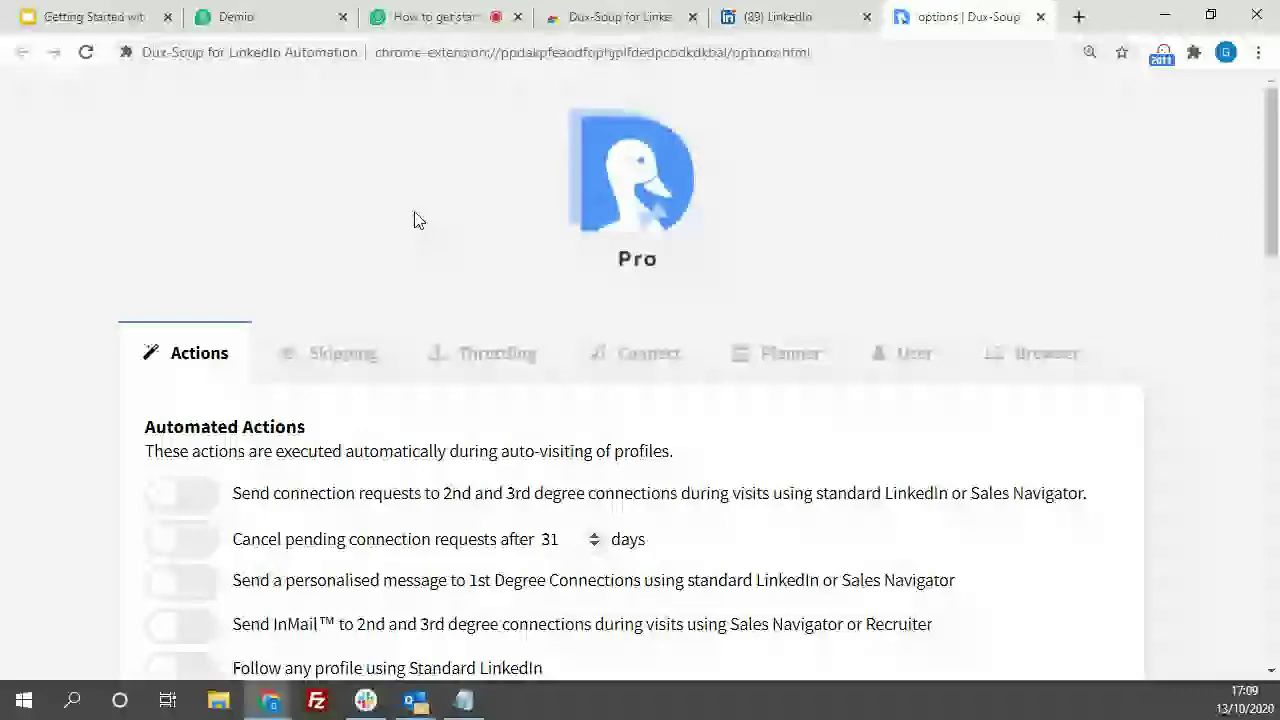
scroll(1244, 248, down, 1)
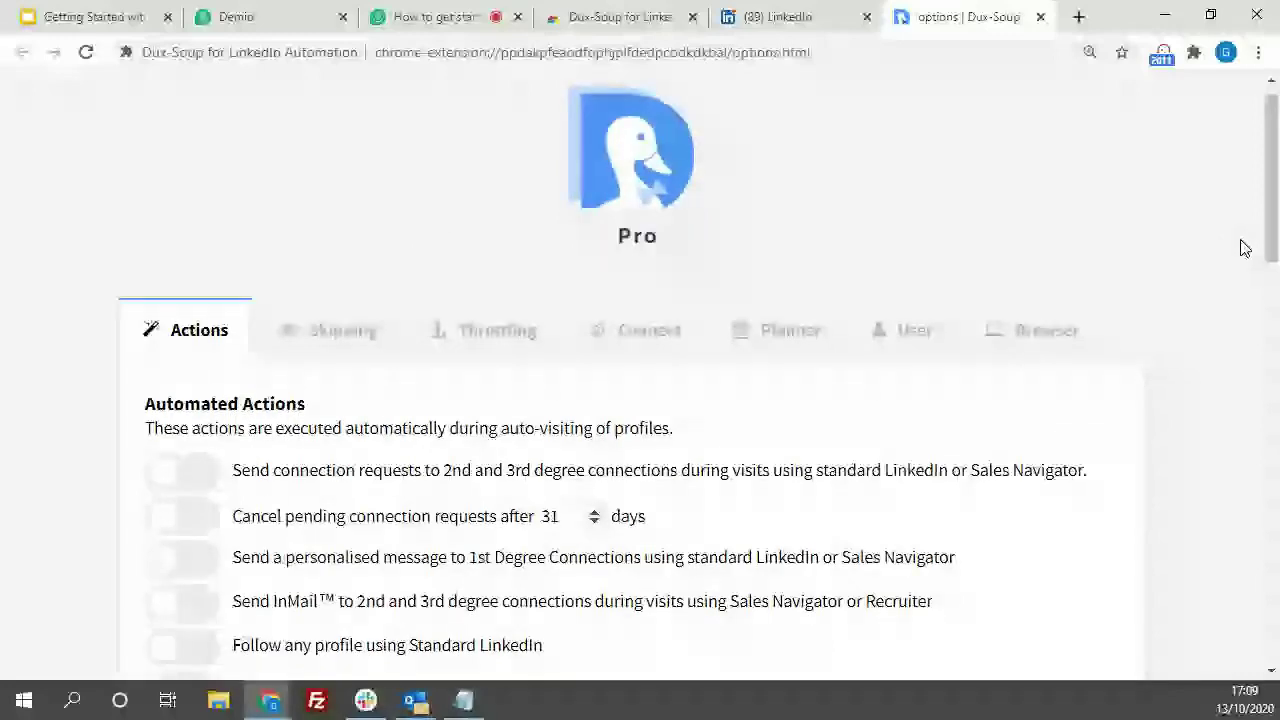
scroll(1244, 248, down, 2)
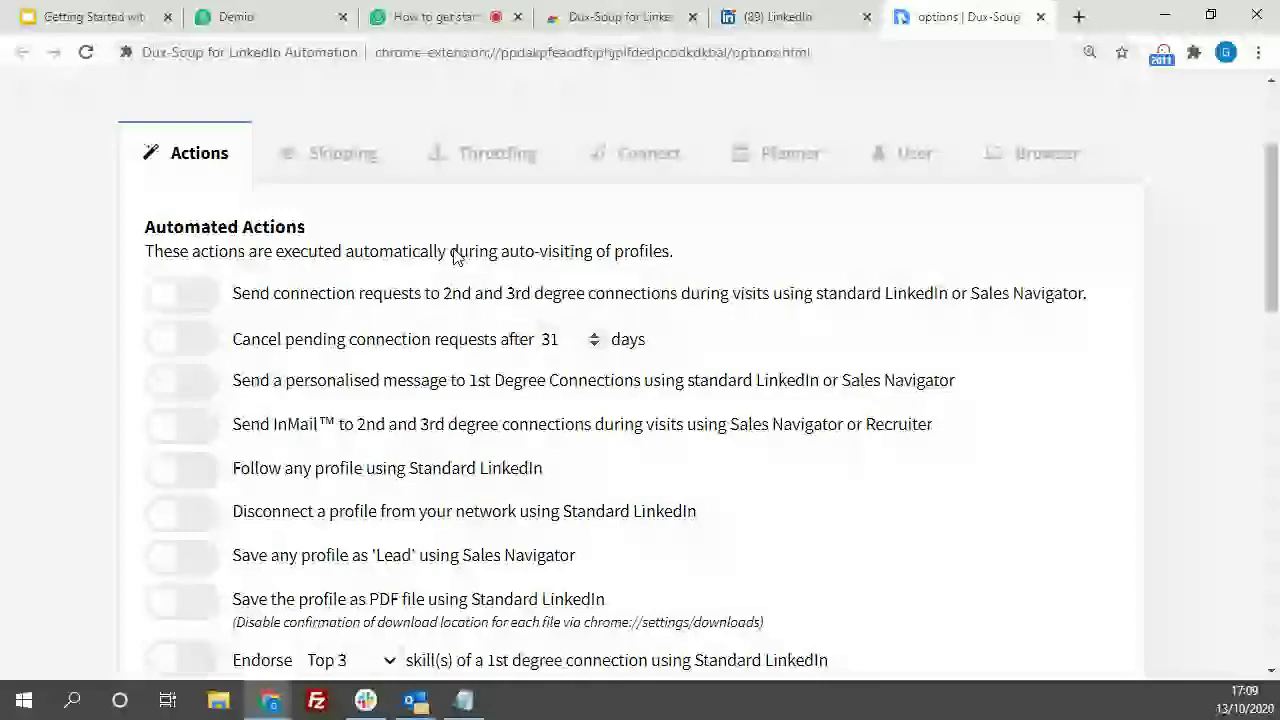
scroll(190, 204, down, 1)
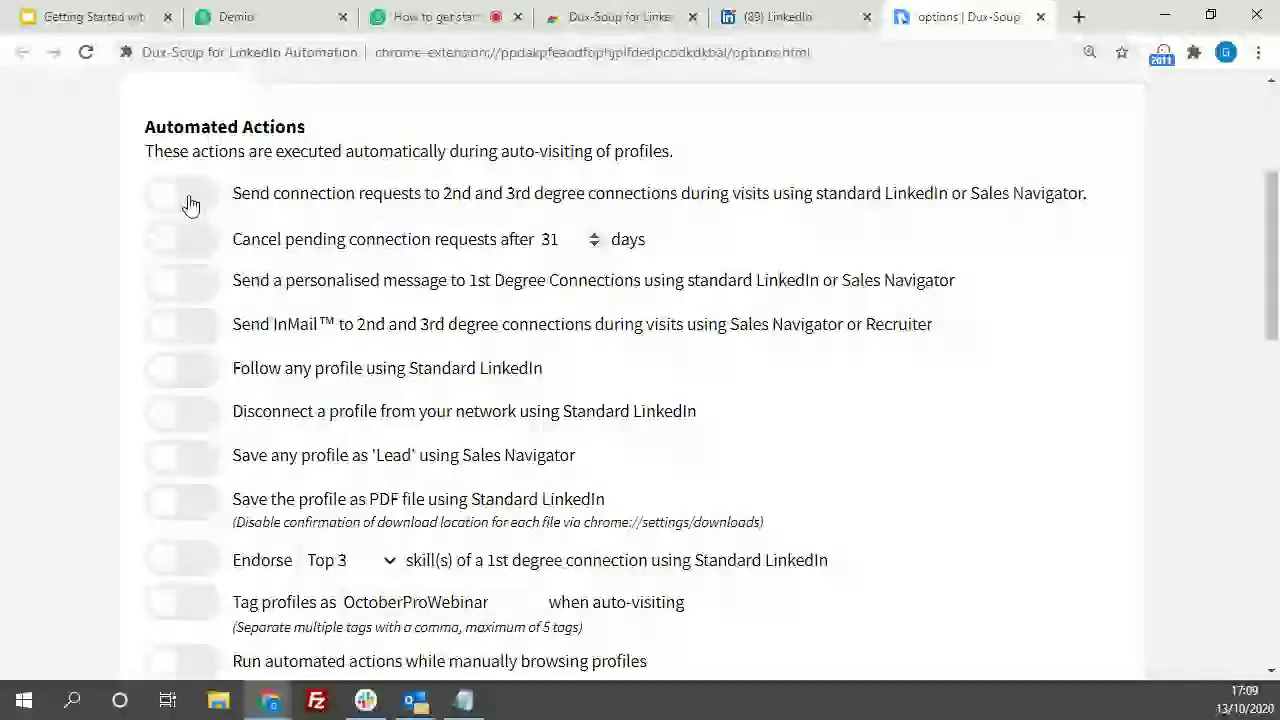
- Try the automated connection request action with a personalised message included, and switch both off again
click(185, 198)
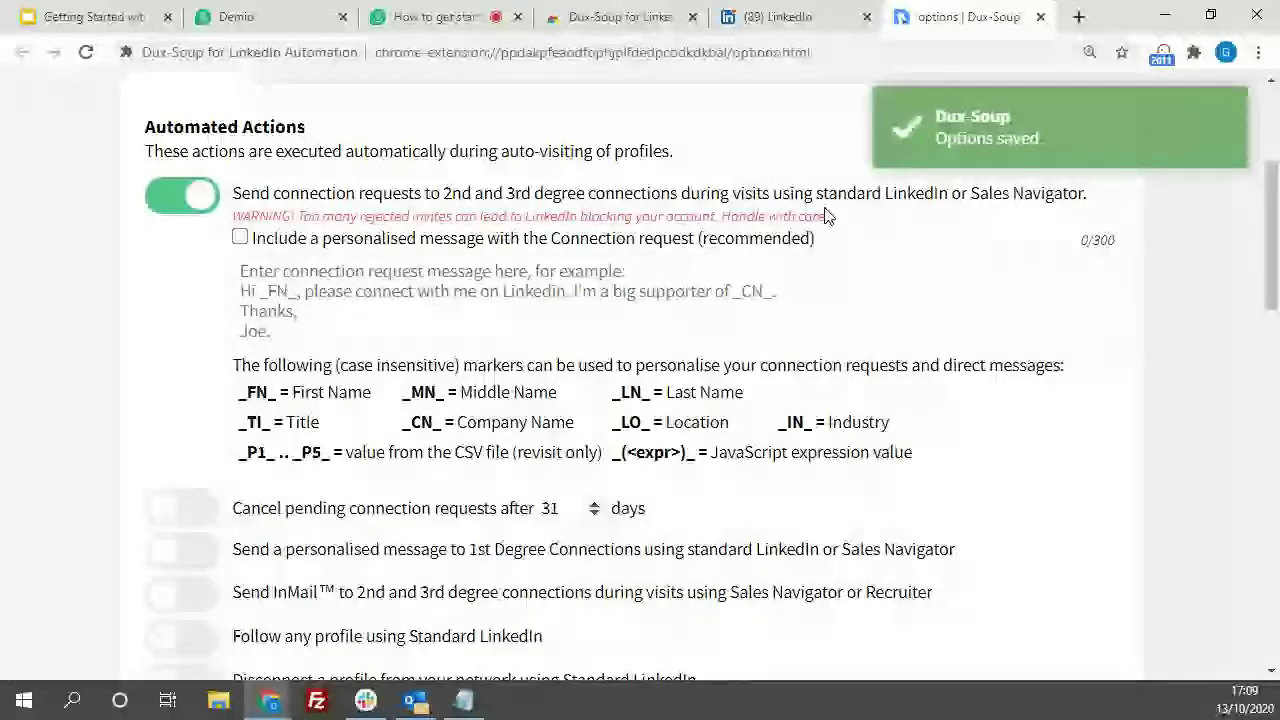
click(716, 238)
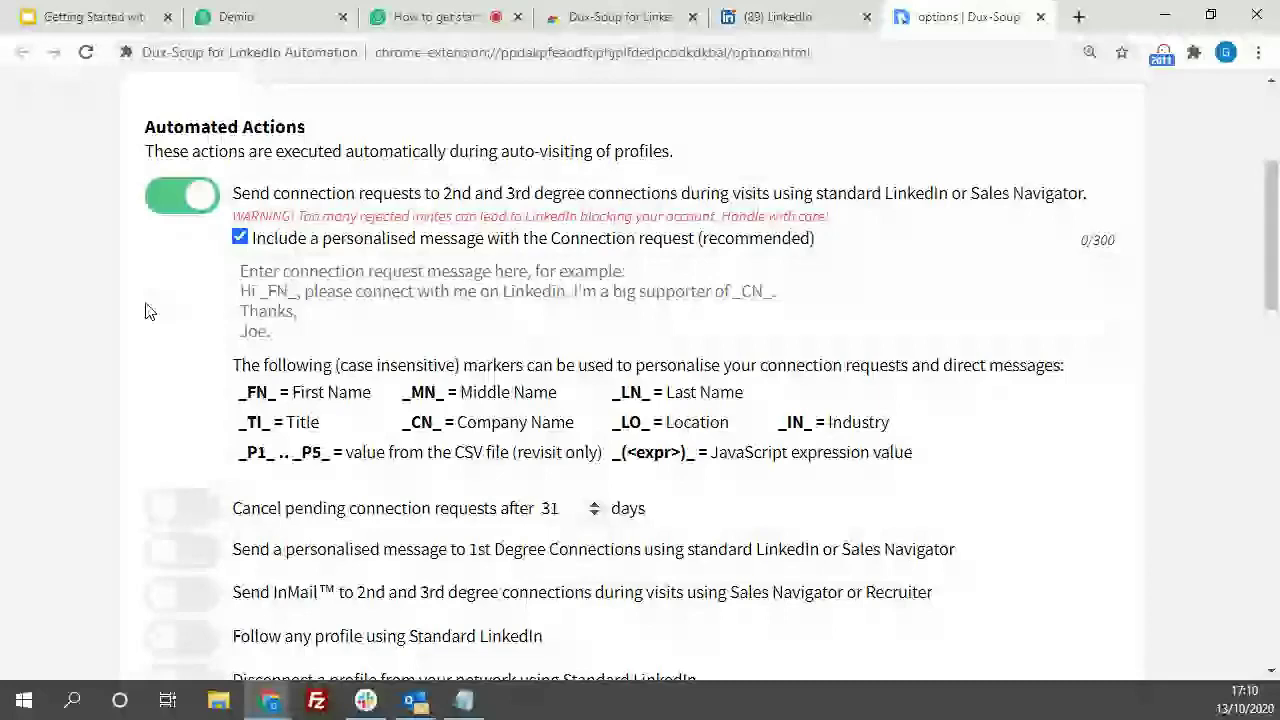
click(238, 239)
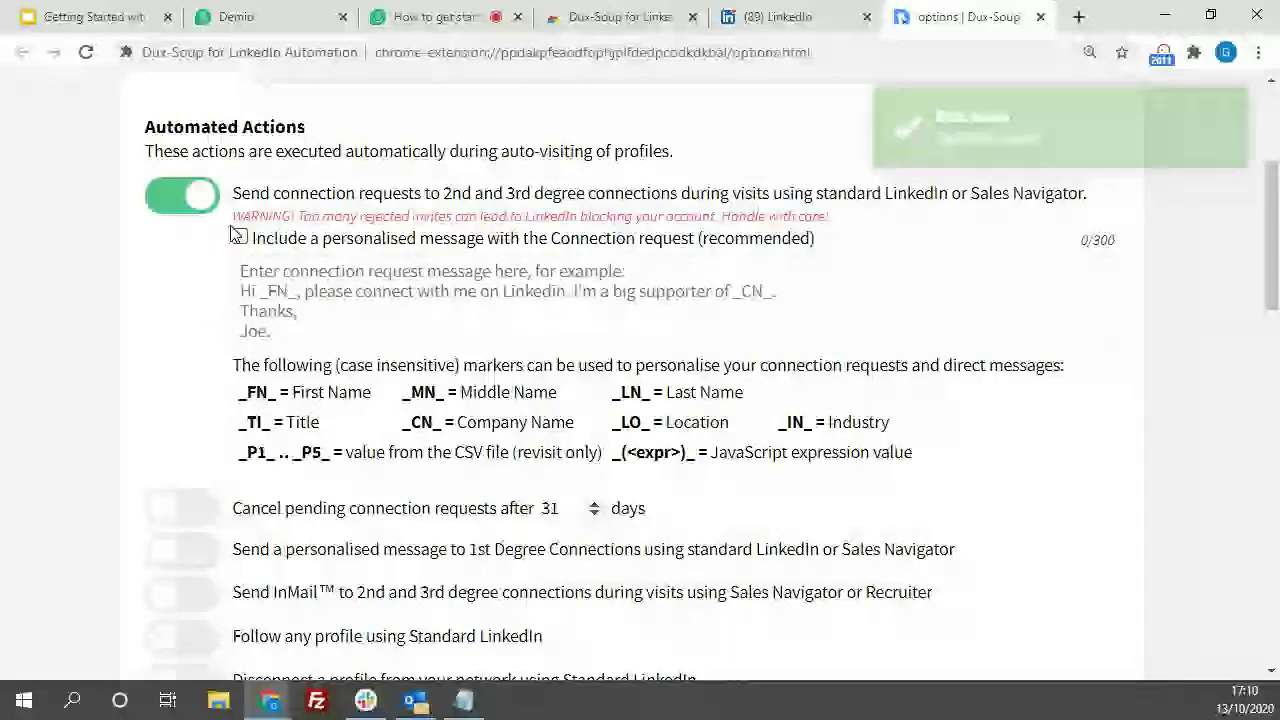
click(182, 197)
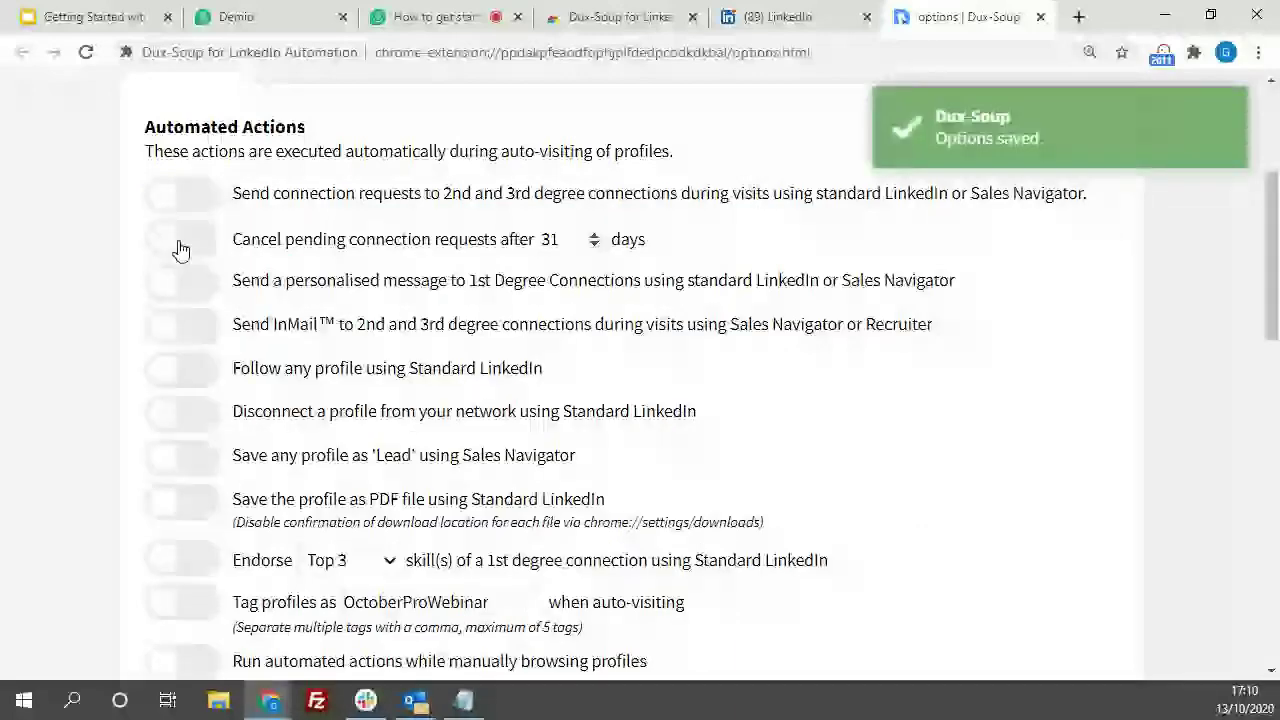
- Try the action that cancels pending connection requests, including its day count, and switch it off again at 31 days
click(181, 248)
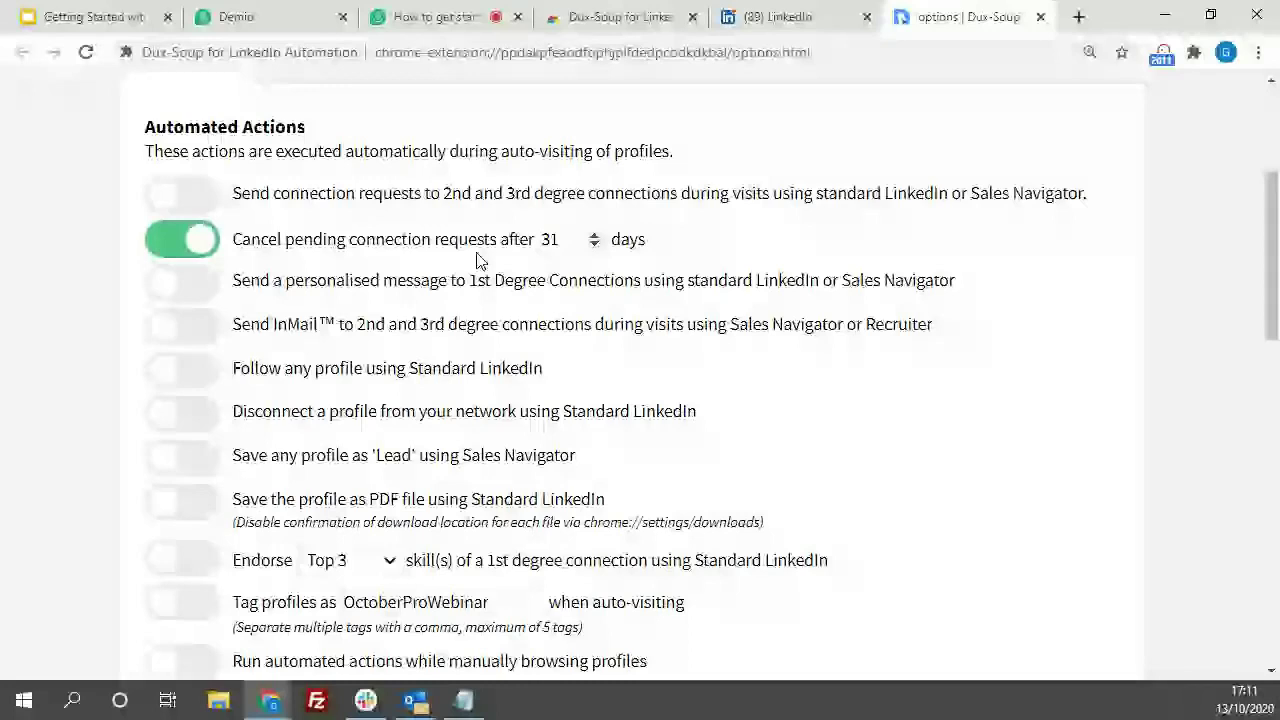
double_click(555, 241)
click(593, 250)
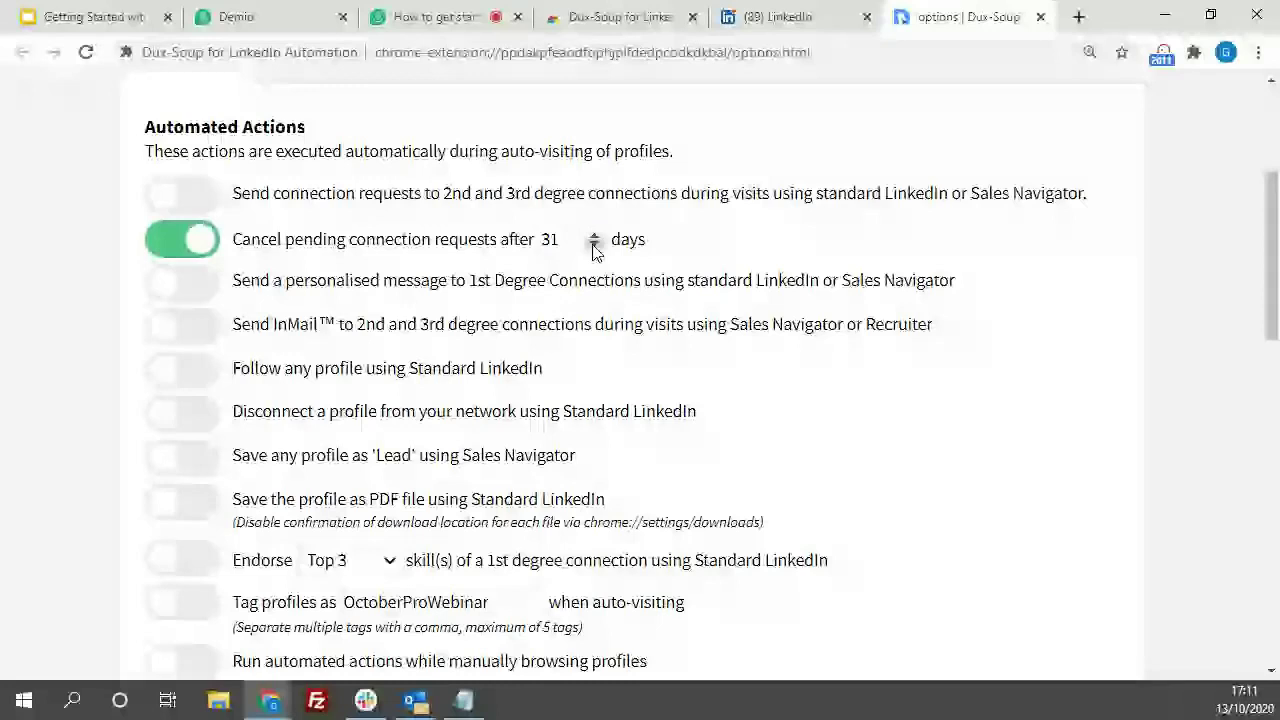
click(593, 247)
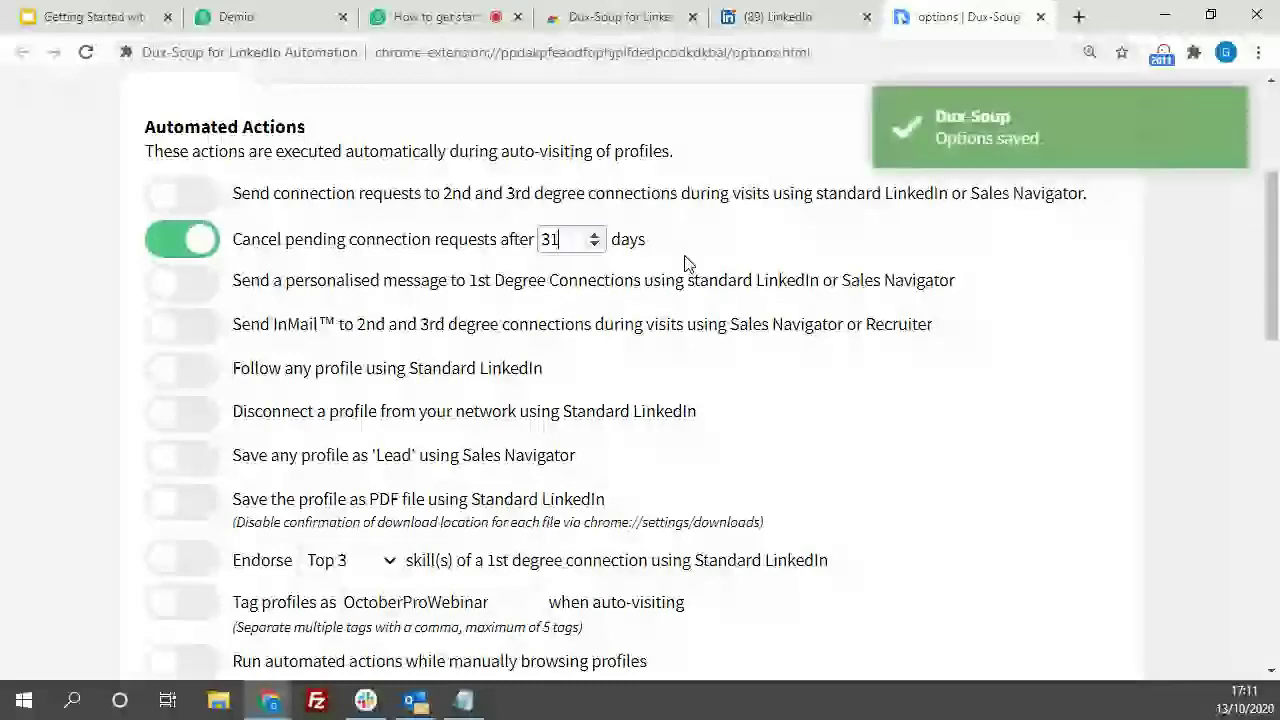
click(175, 249)
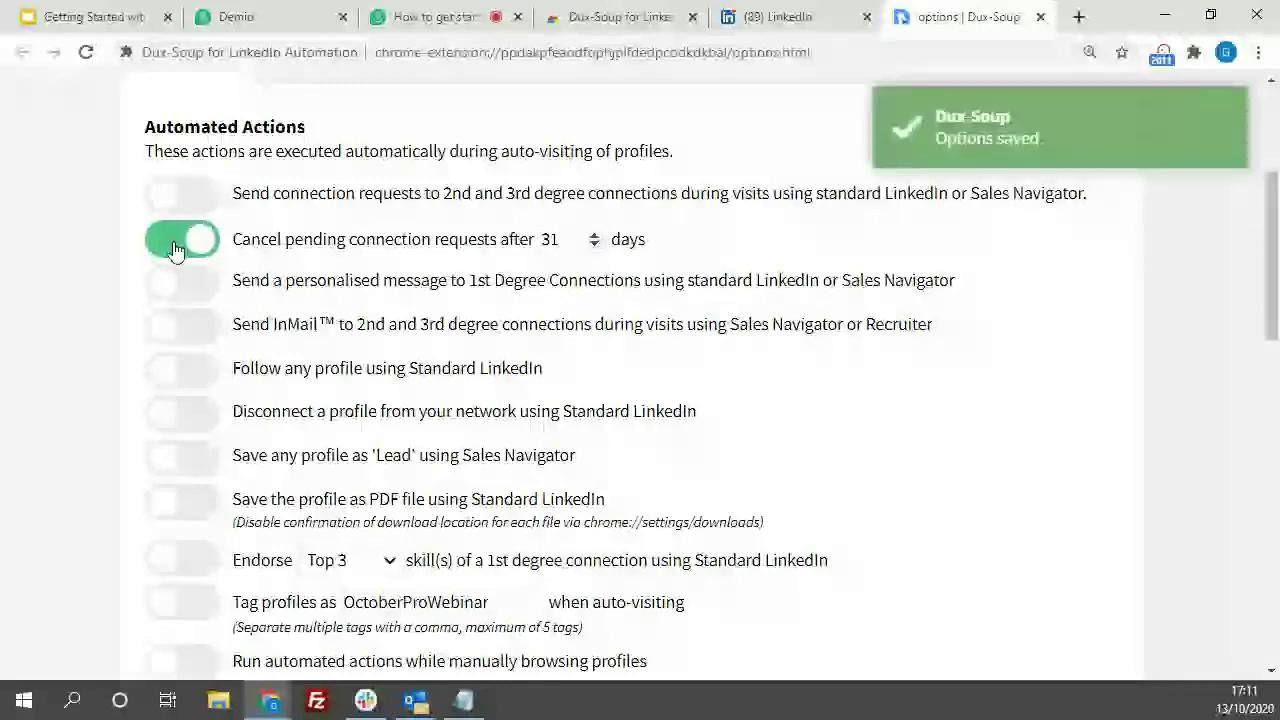
click(175, 249)
- Try the personalised message action for 1st degree connections and the InMail action, switching each off again
click(194, 287)
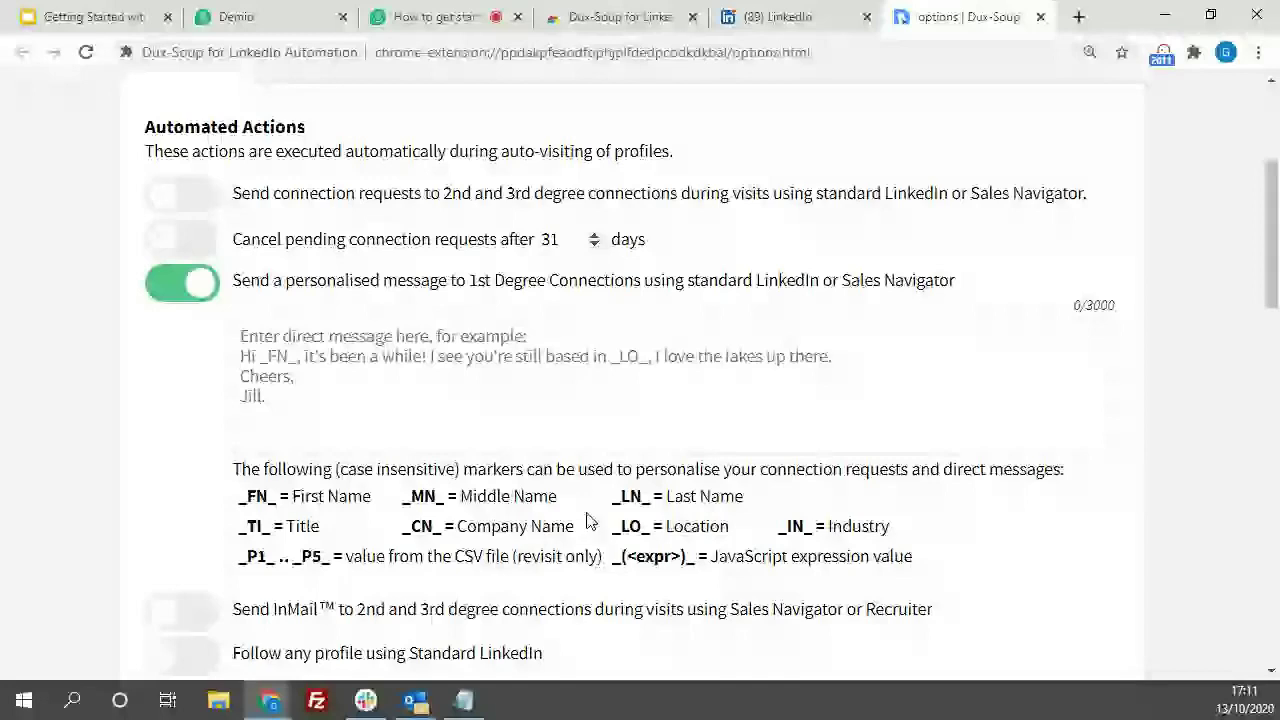
click(180, 284)
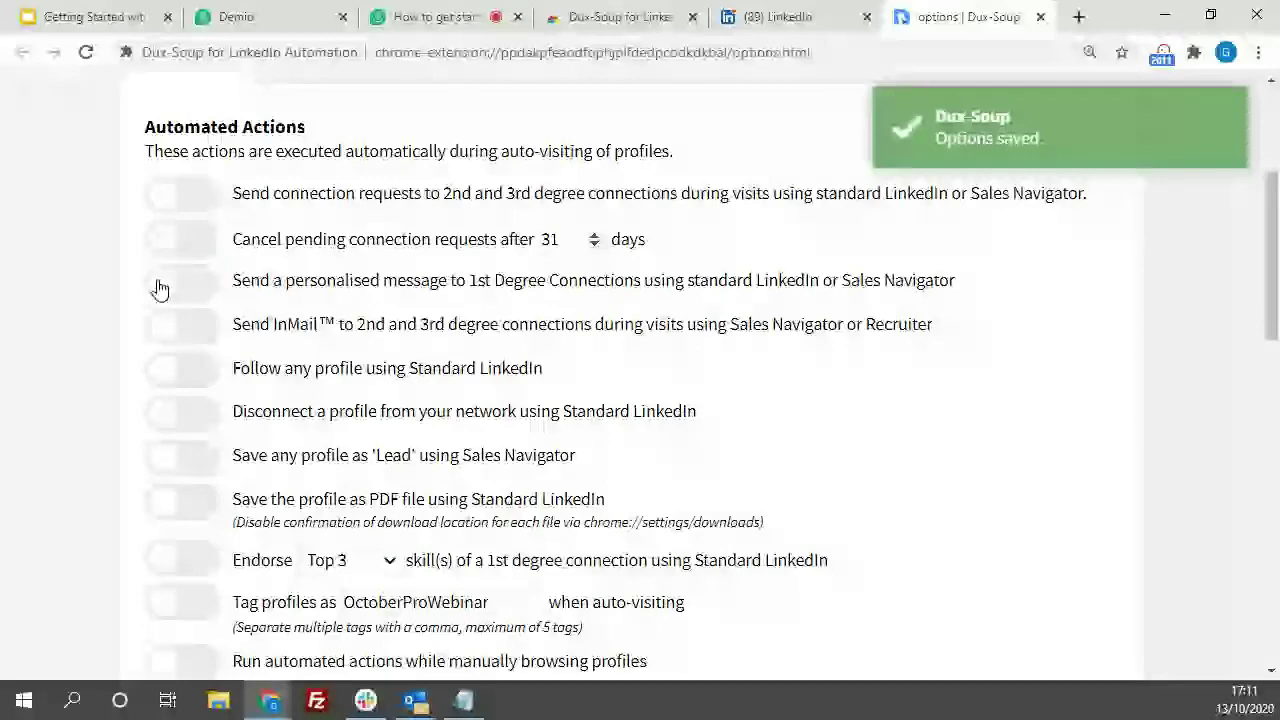
scroll(186, 253, down, 1)
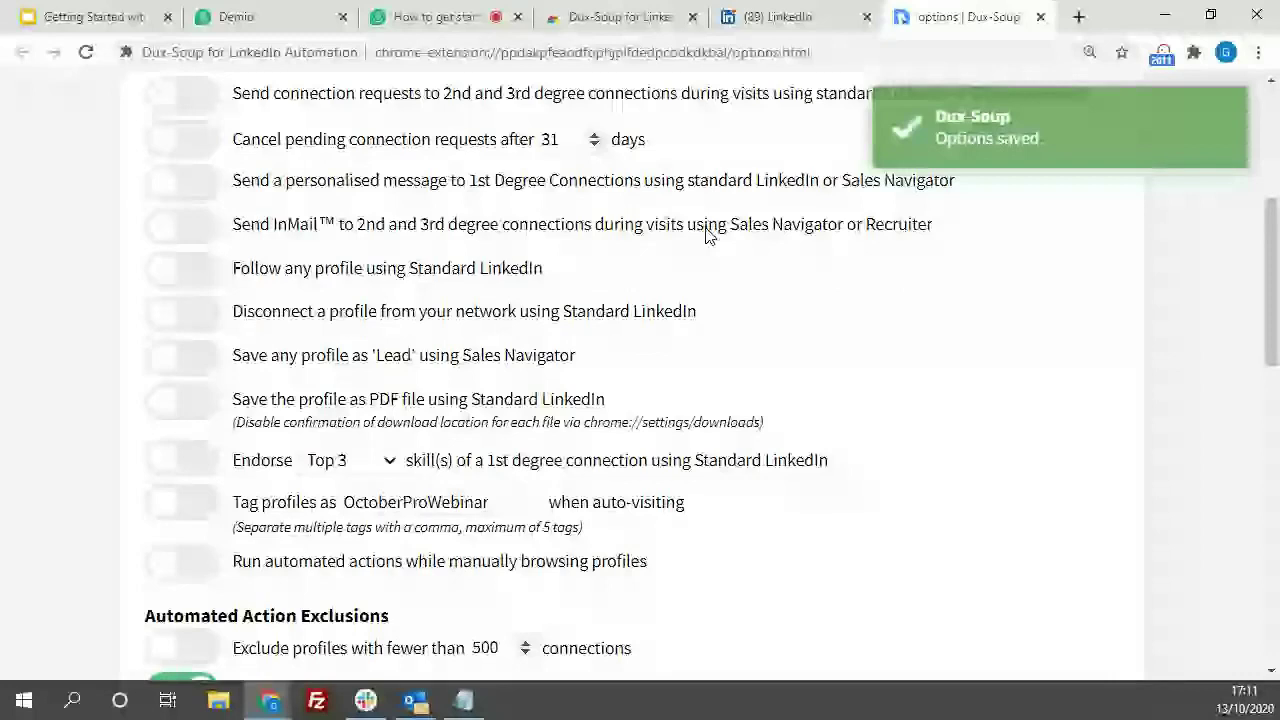
click(180, 228)
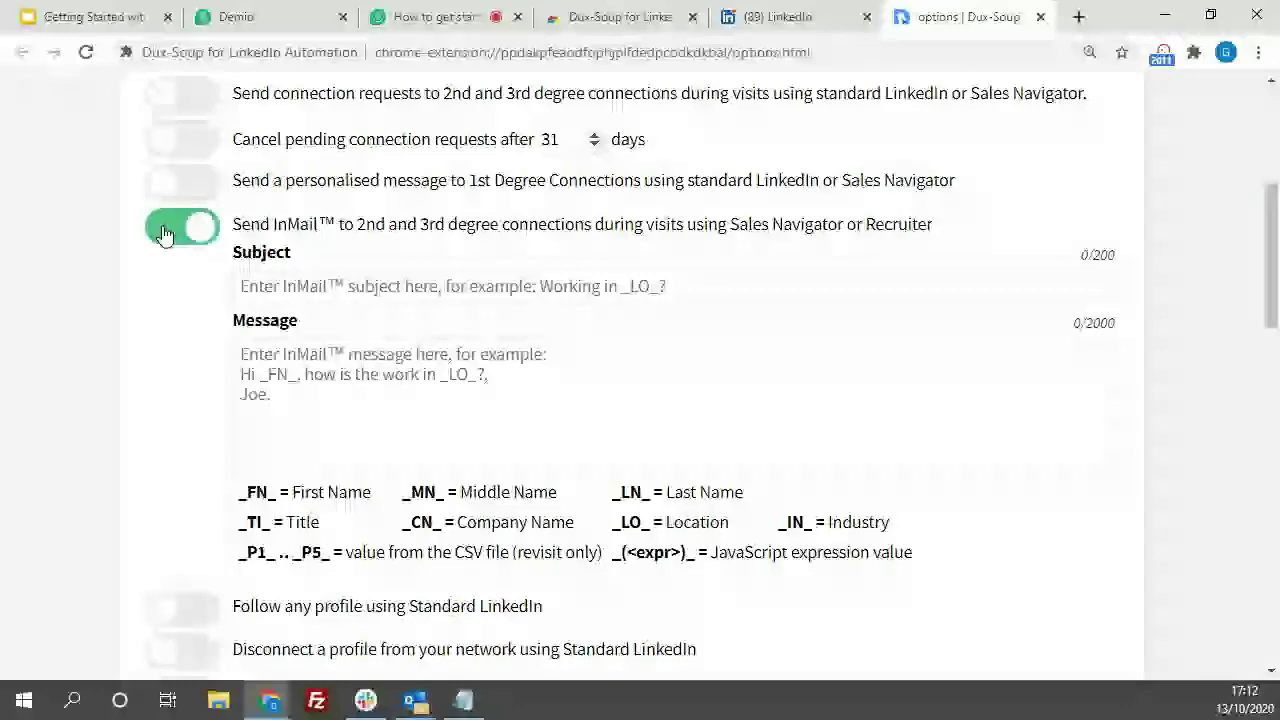
click(163, 232)
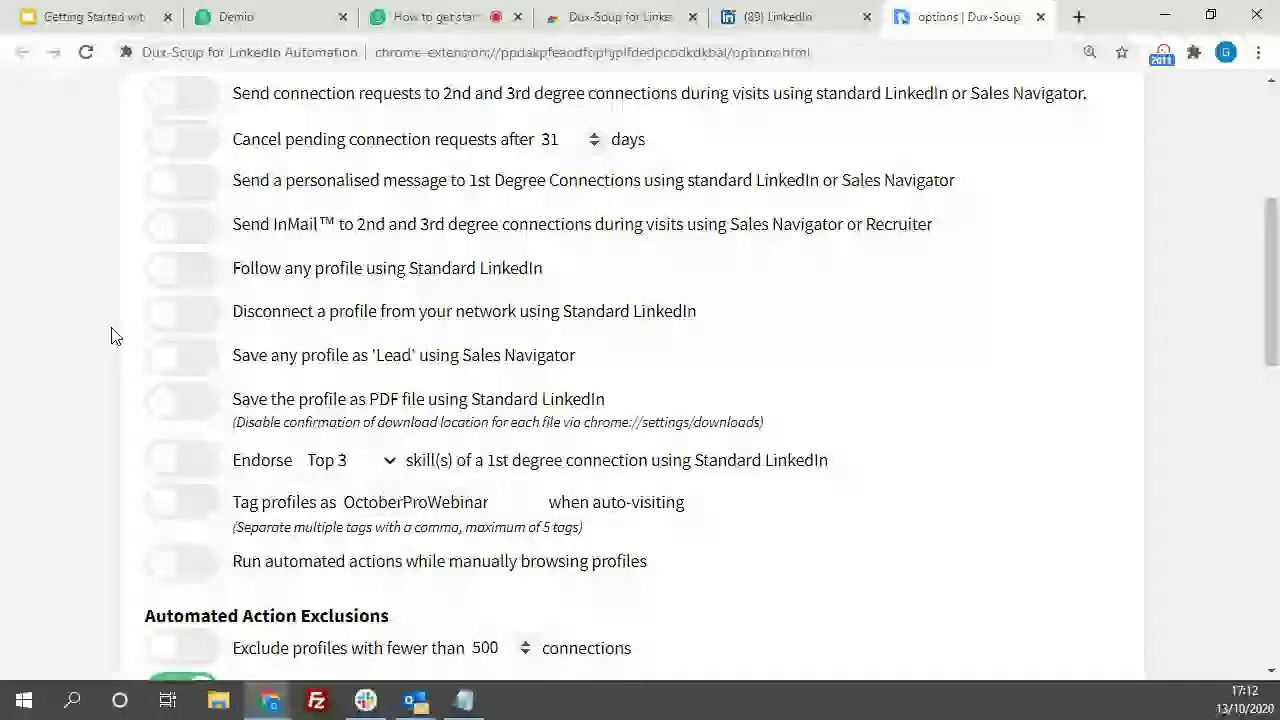
- Try the action that disconnects profiles, switch it off again, and check the skill choices for endorsements without changing them
click(198, 338)
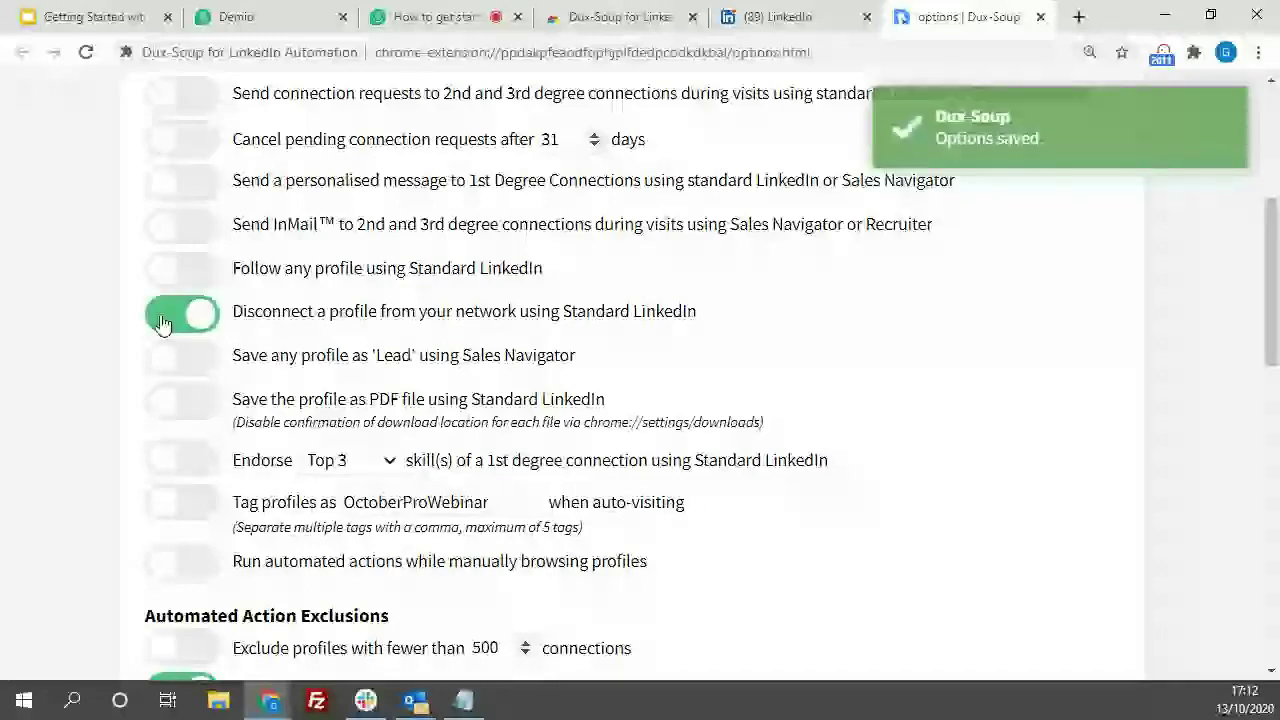
click(163, 322)
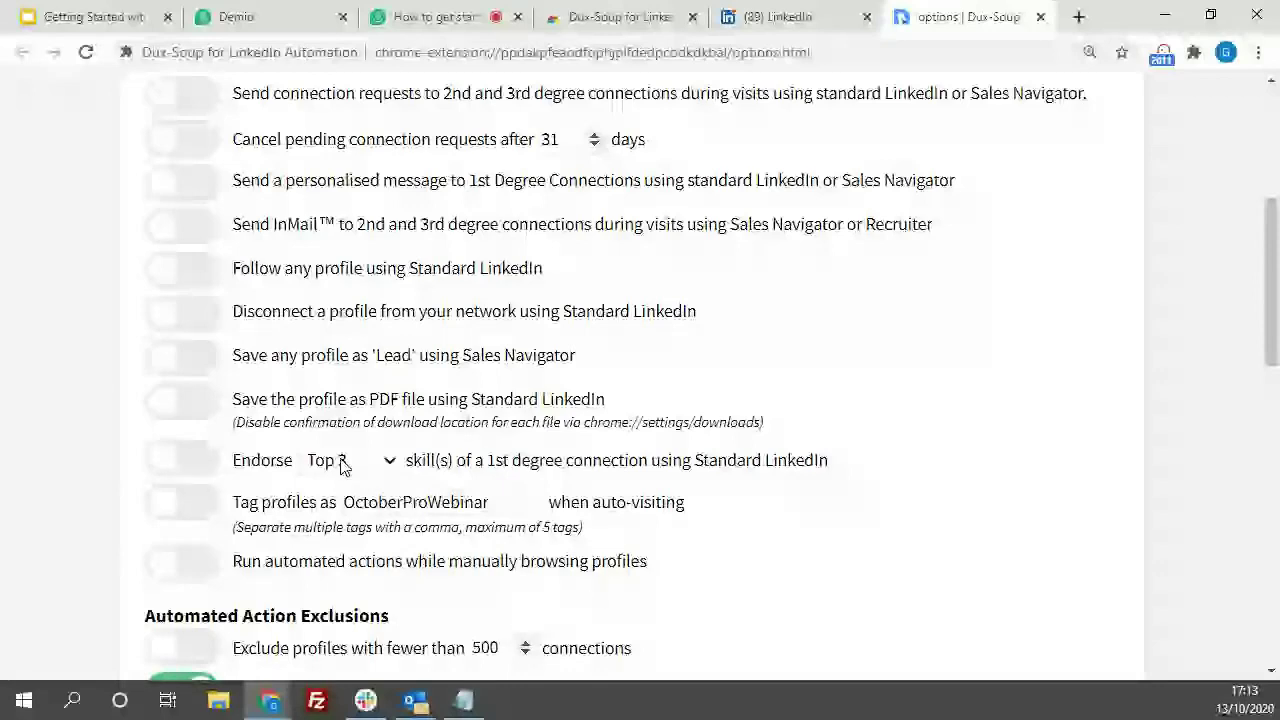
click(342, 463)
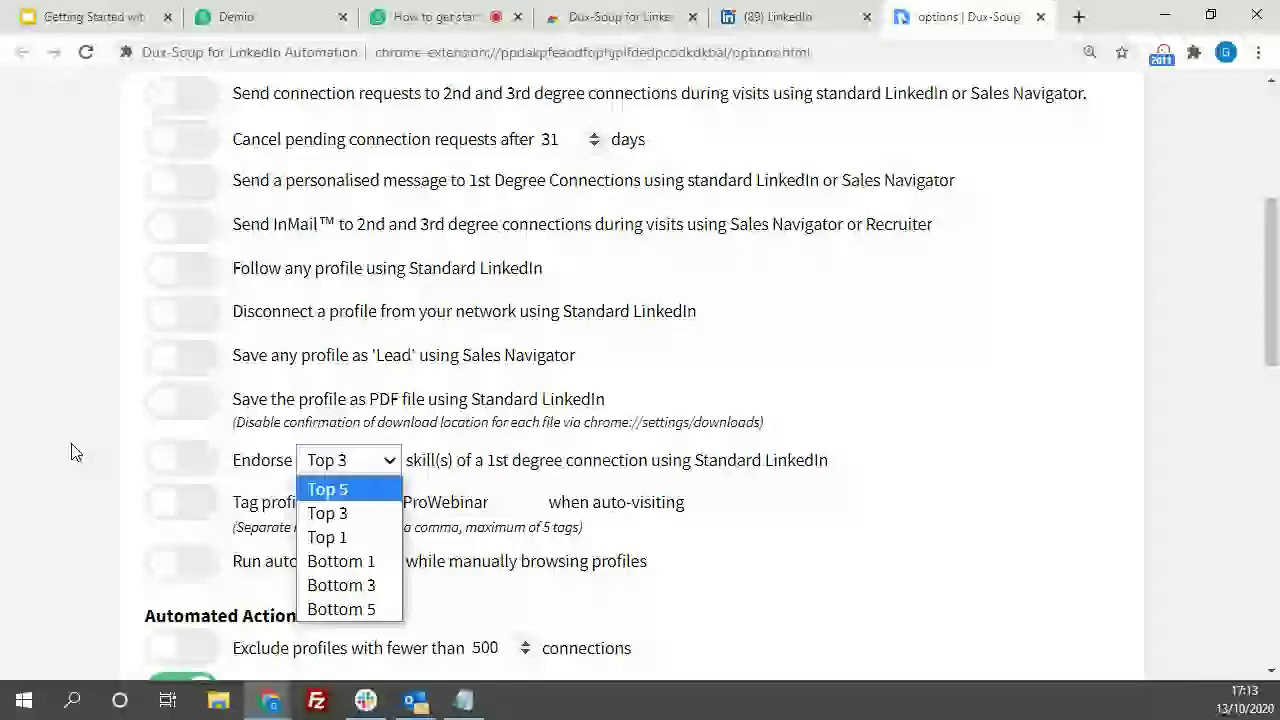
click(80, 443)
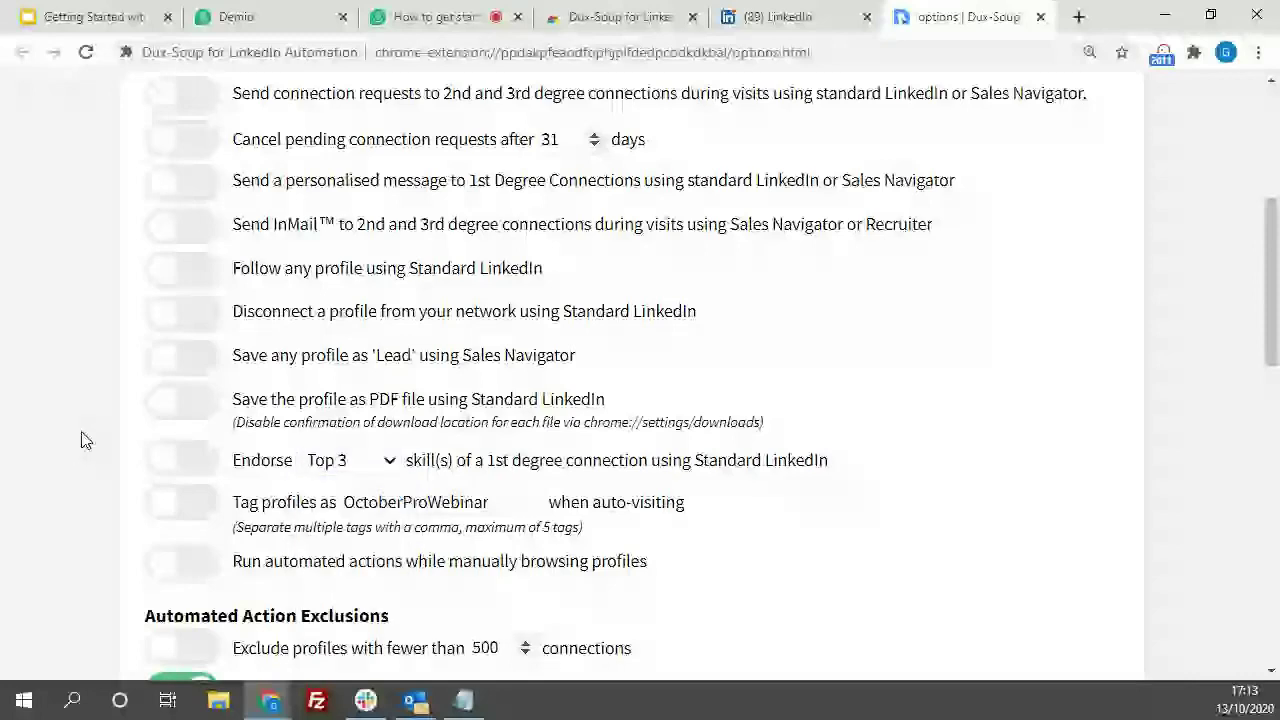
- Try 10 as the minimum connections threshold for excluding profiles from automated actions, and restore it to 500
scroll(84, 440, down, 2)
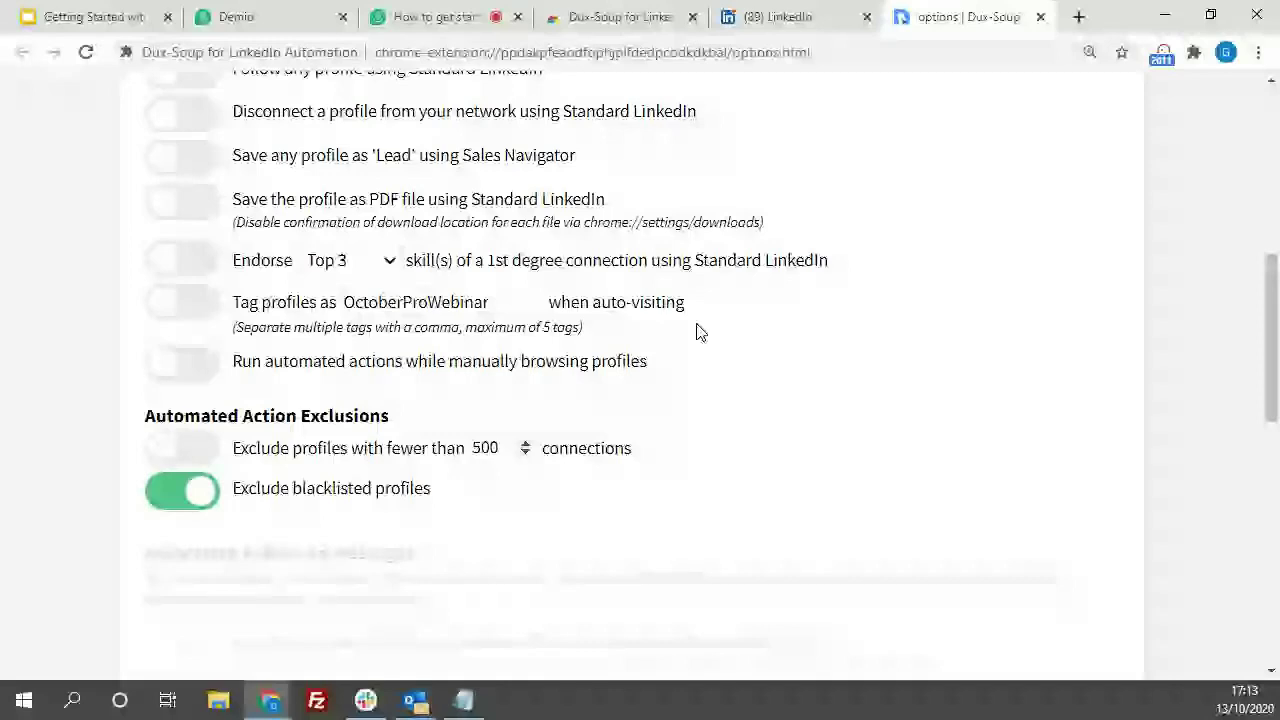
scroll(160, 343, down, 1)
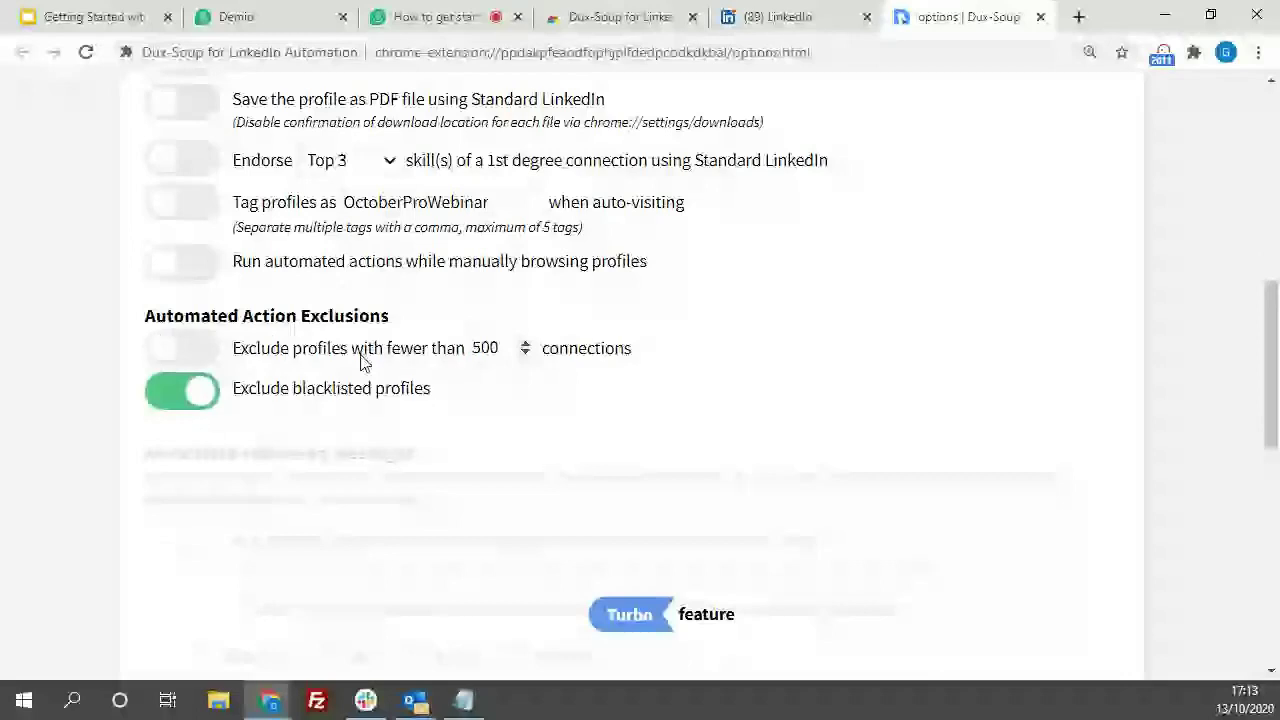
double_click(495, 348)
text(10)
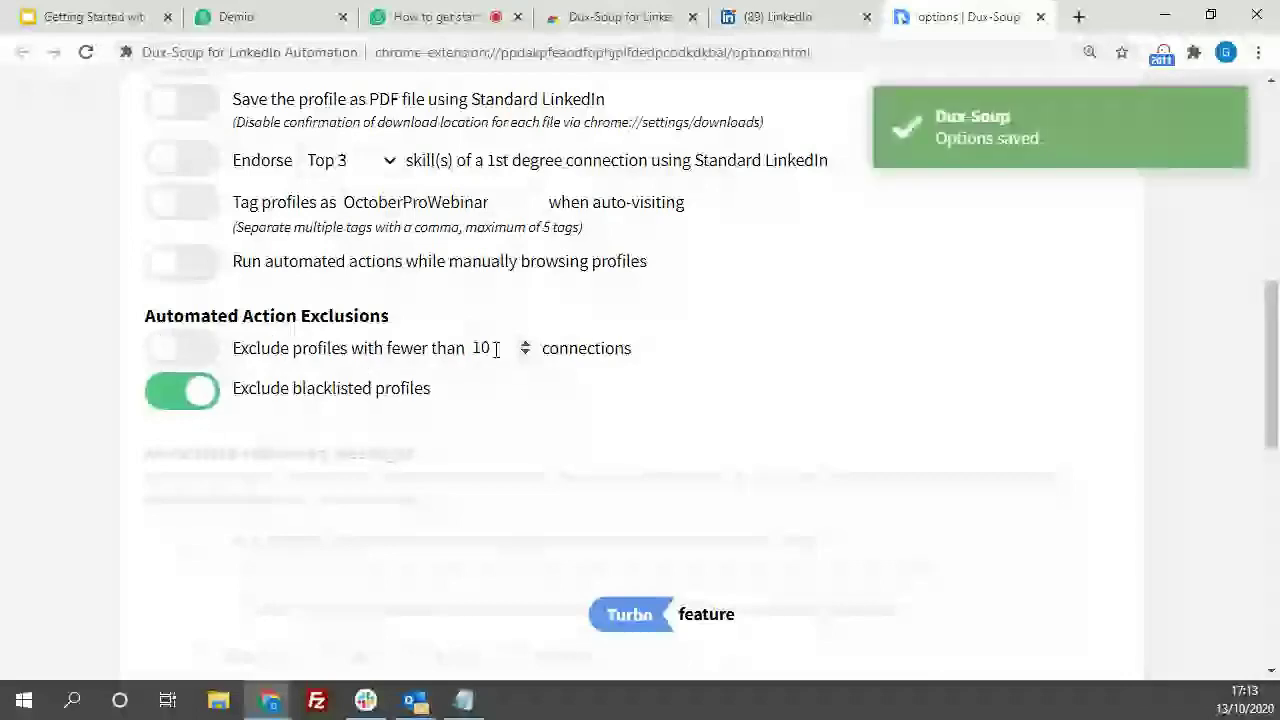
drag(495, 348, 474, 352)
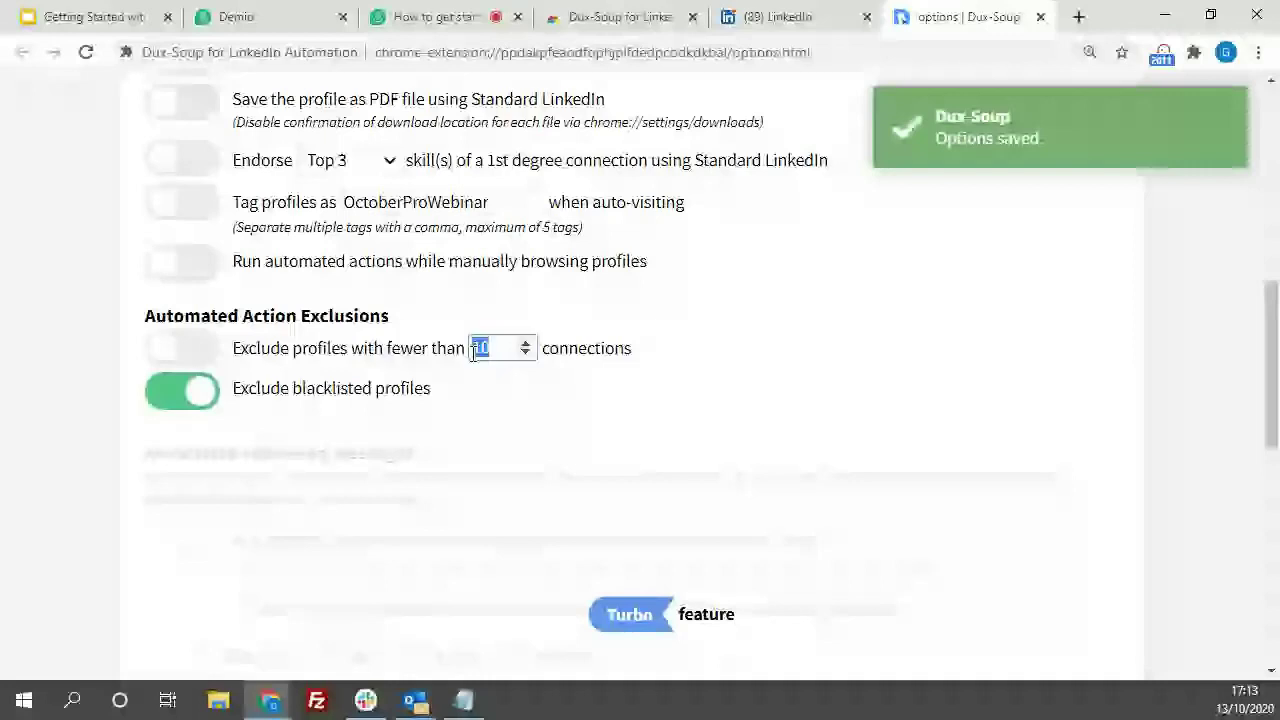
text(500)
click(695, 370)
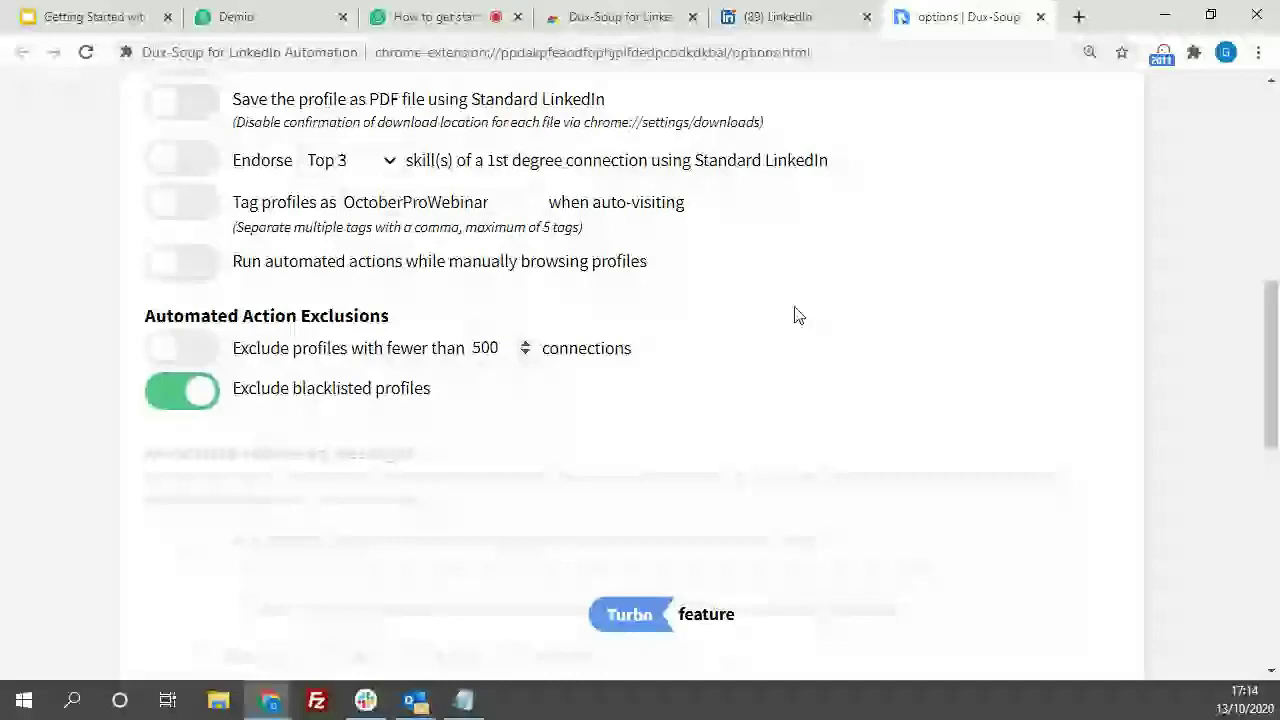
- Open the Skipping settings of the Dux-Soup options
scroll(13, 270, up, 6)
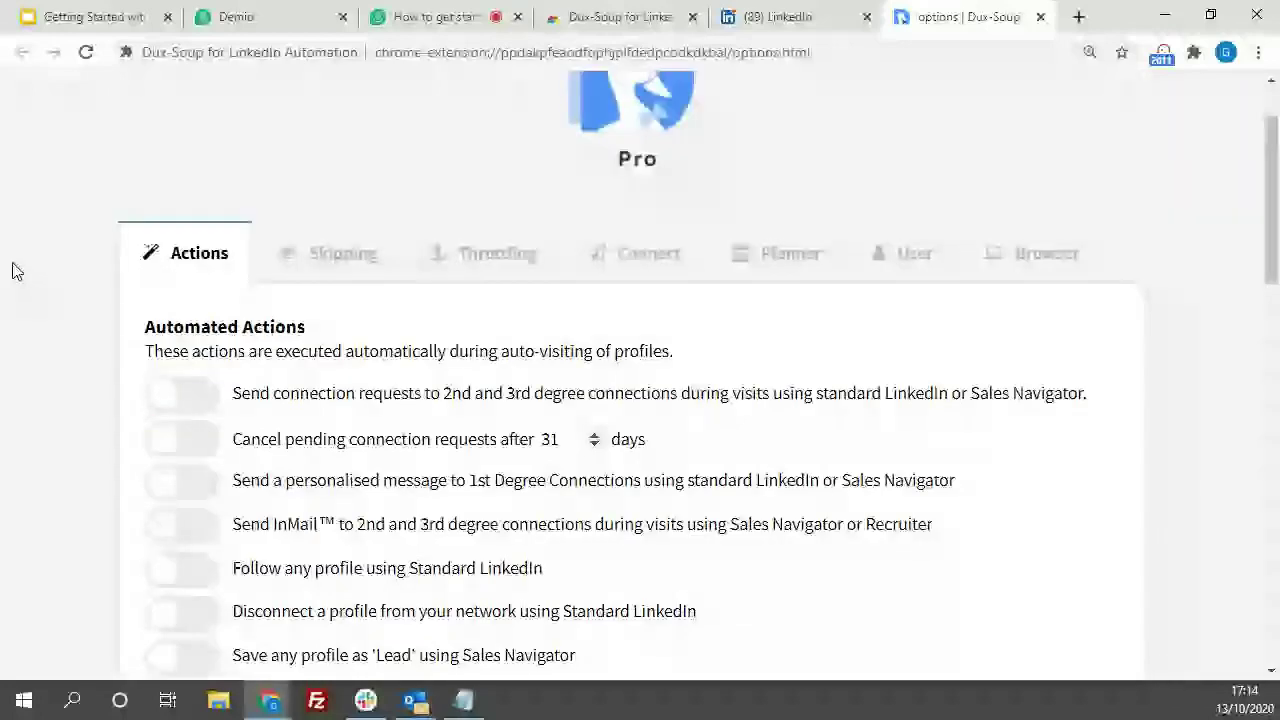
scroll(622, 181, down, 1)
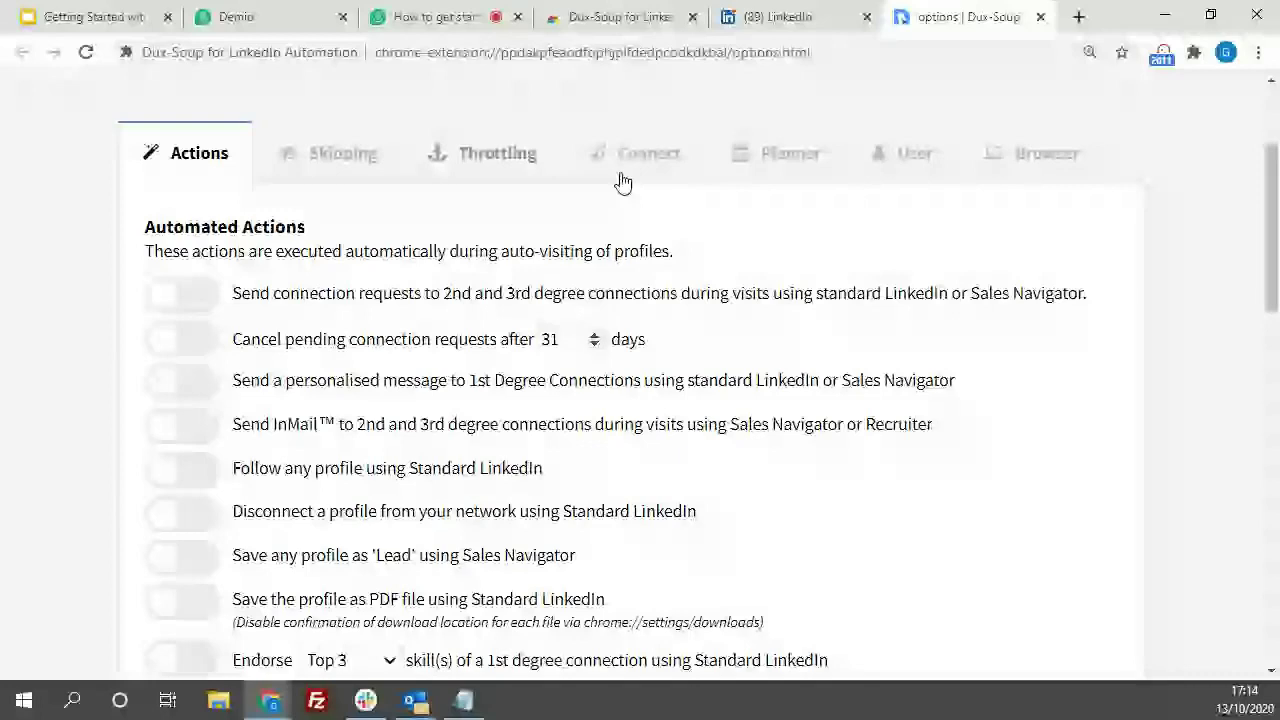
click(342, 155)
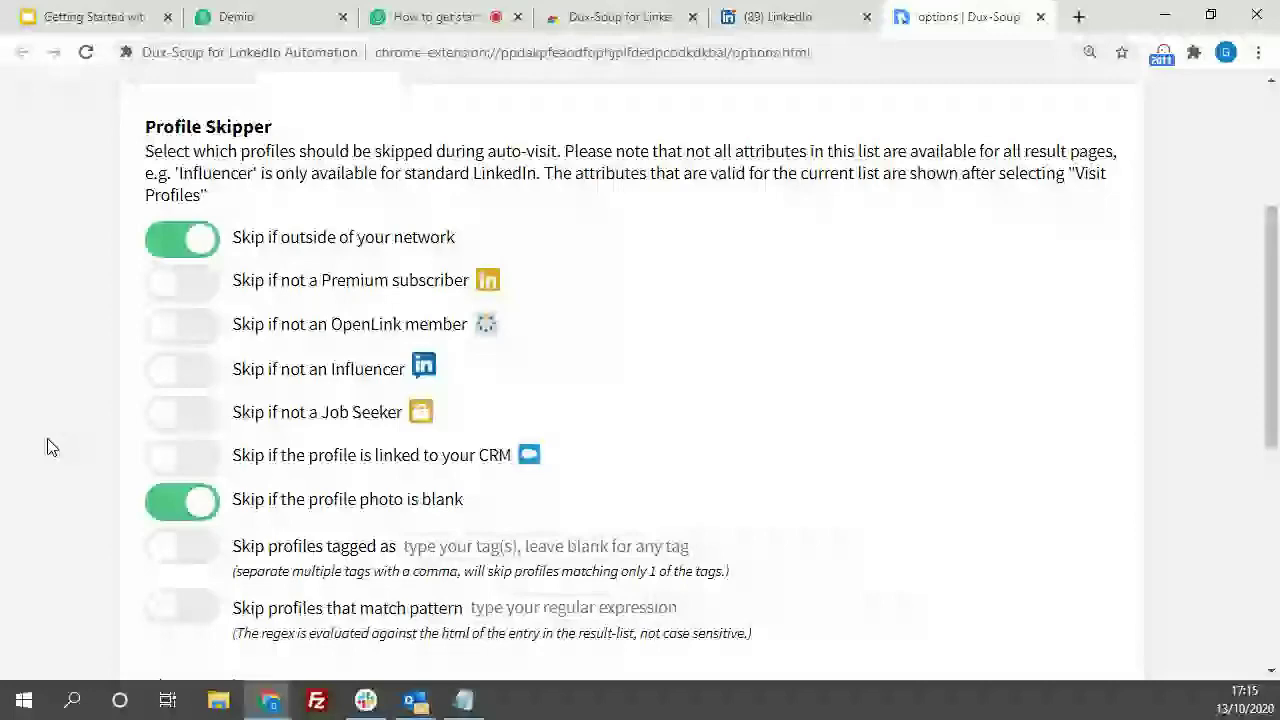
- Try the option to skip tagged profiles in the Profile Skipper with no tag entered, and switch it off again
scroll(60, 423, down, 2)
click(496, 355)
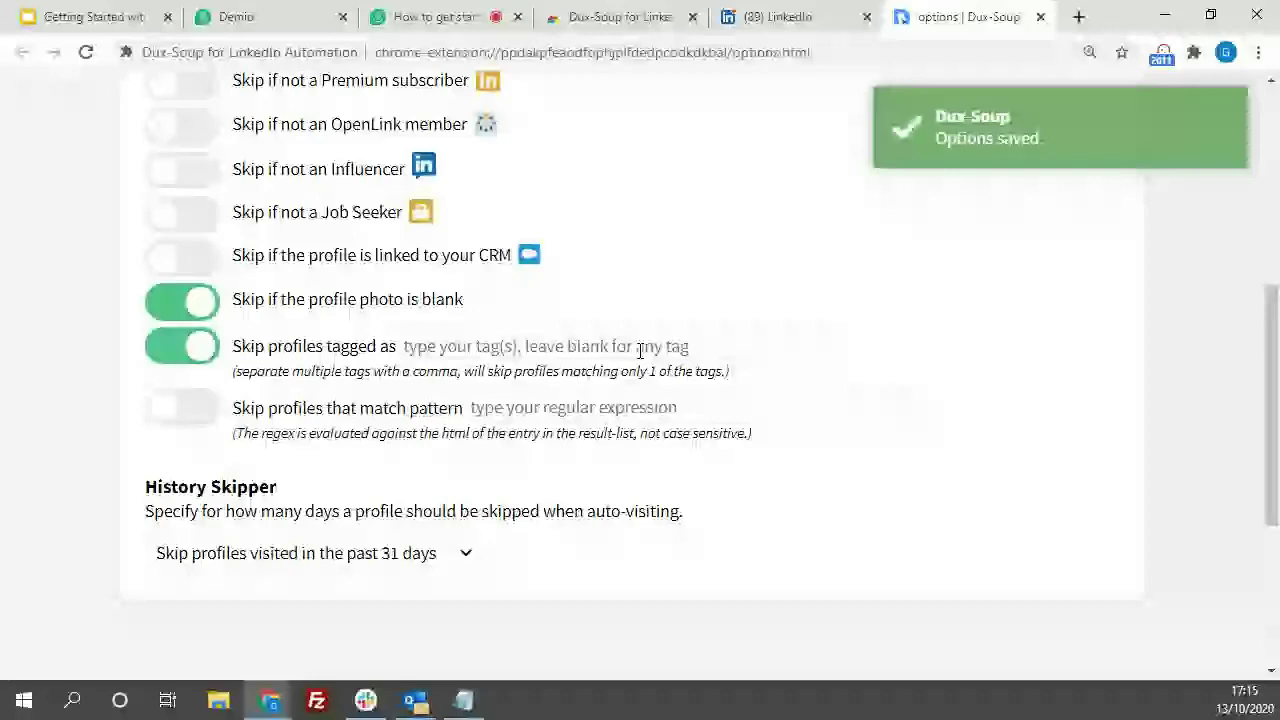
click(172, 352)
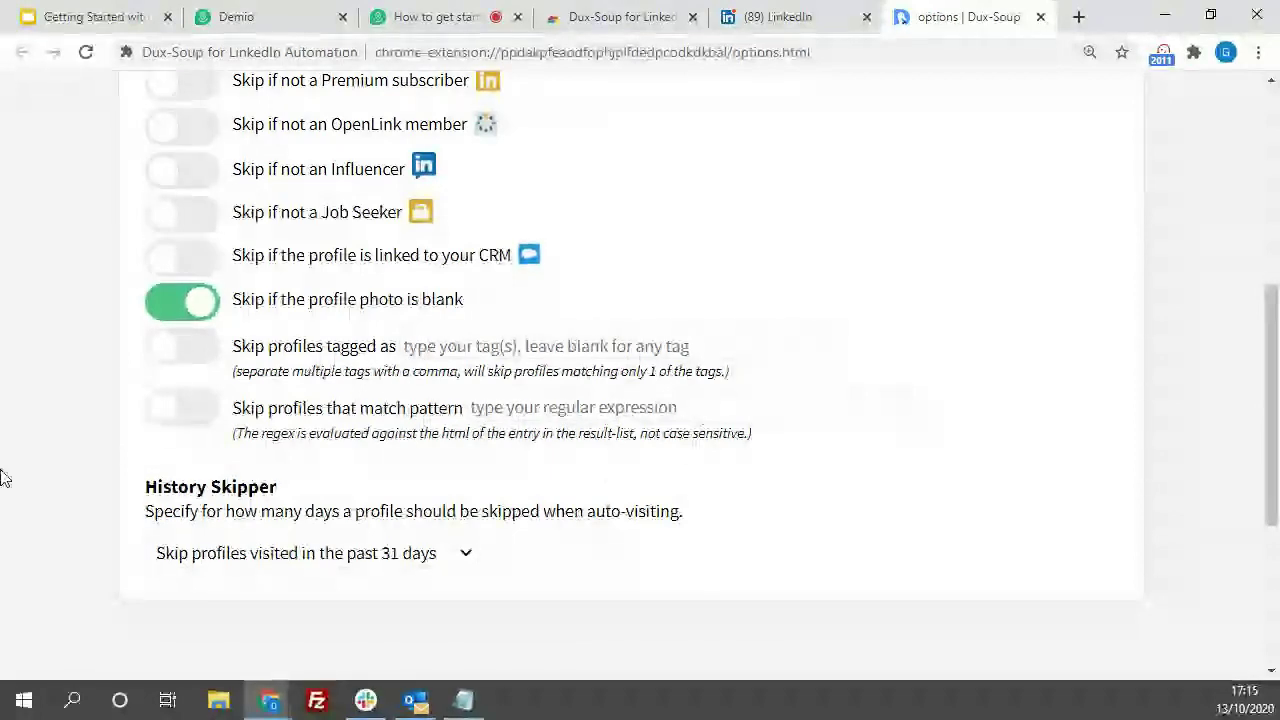
scroll(258, 530, down, 1)
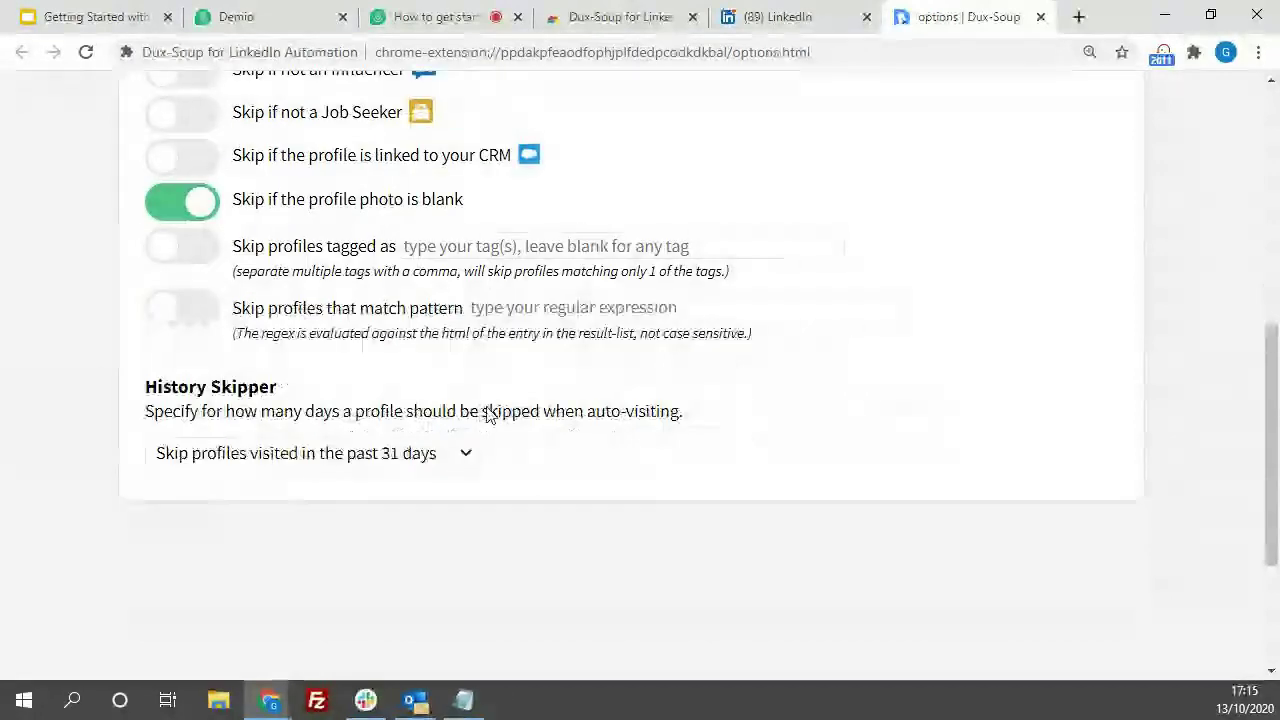
- Check the History Skipper choices for how long visited profiles are skipped, without changing the selection
click(447, 458)
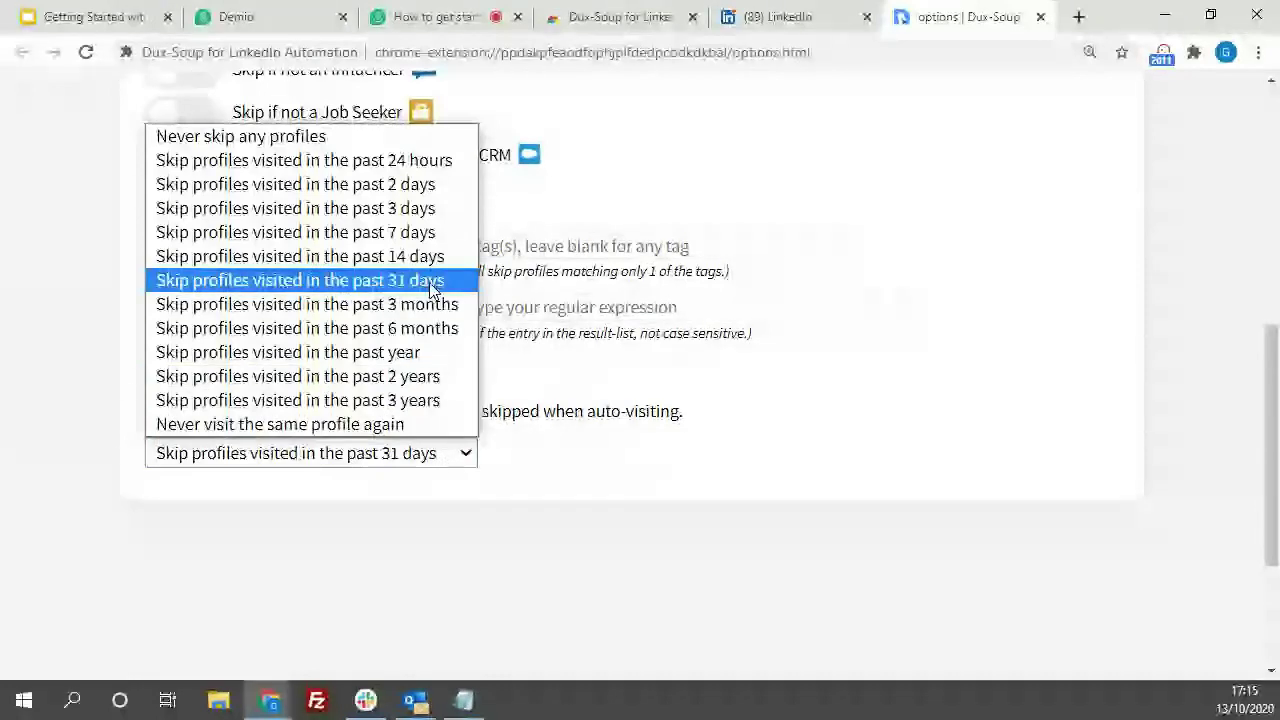
click(430, 462)
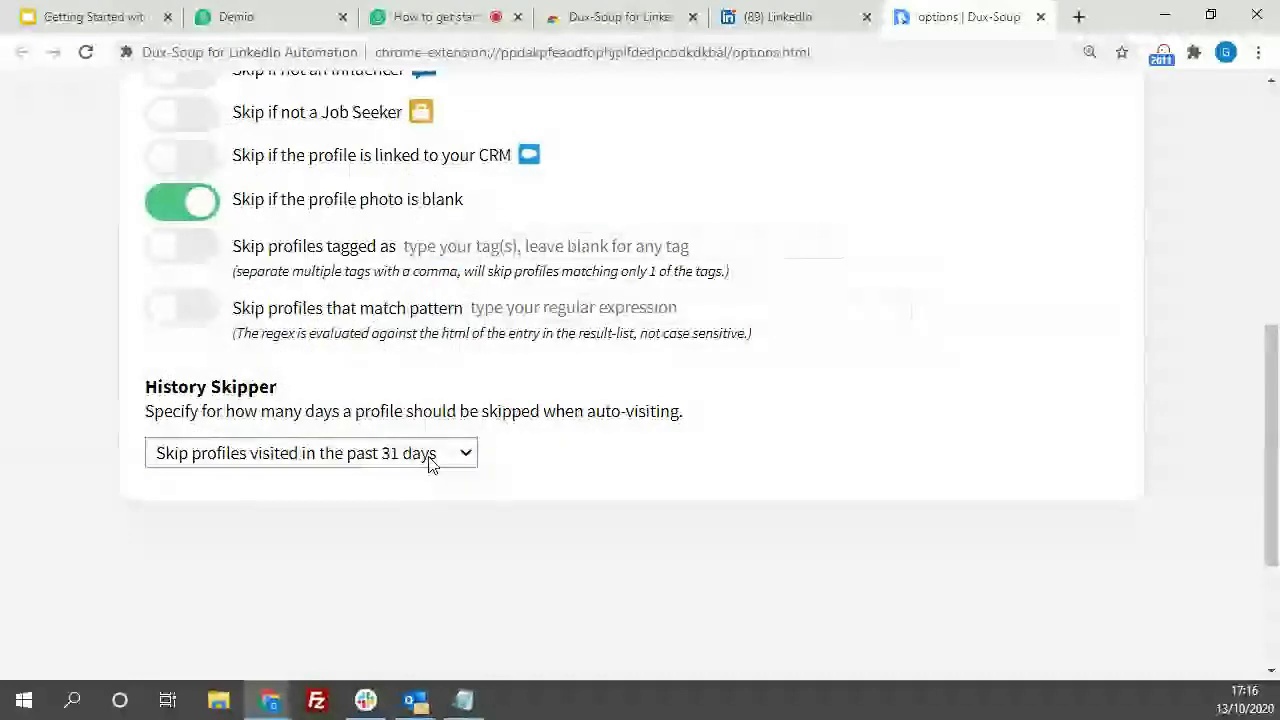
click(430, 460)
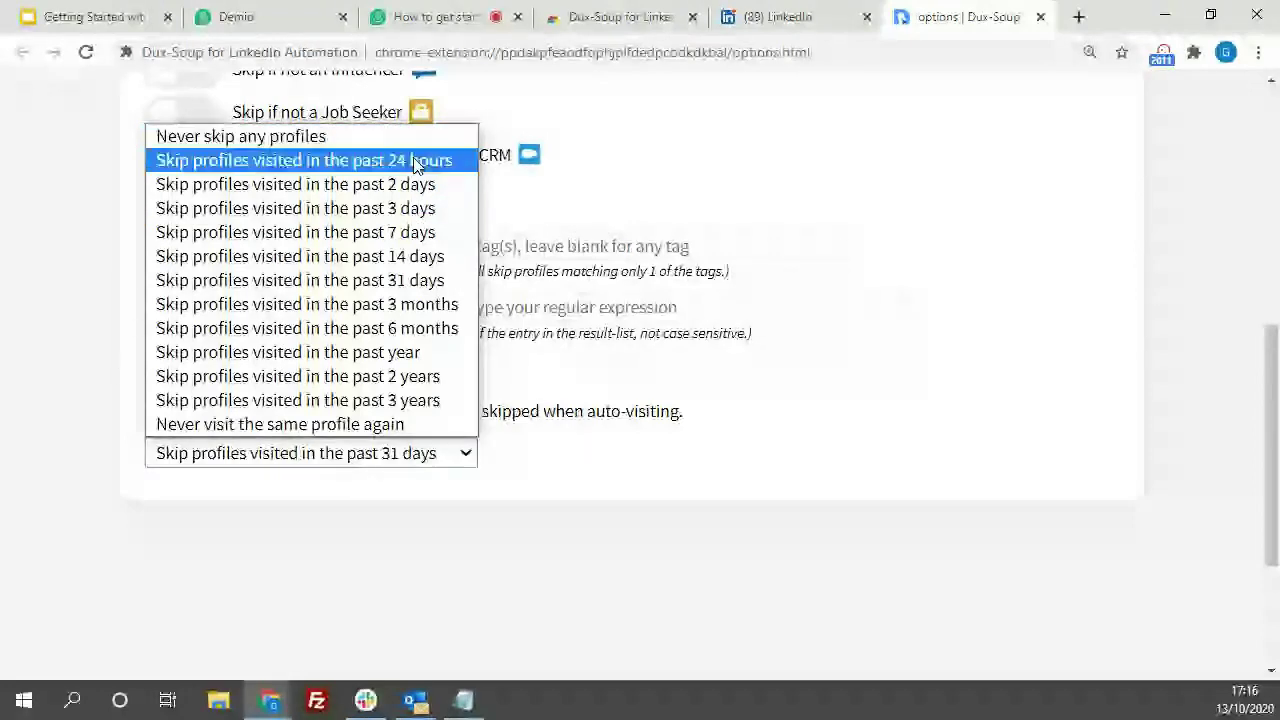
click(16, 365)
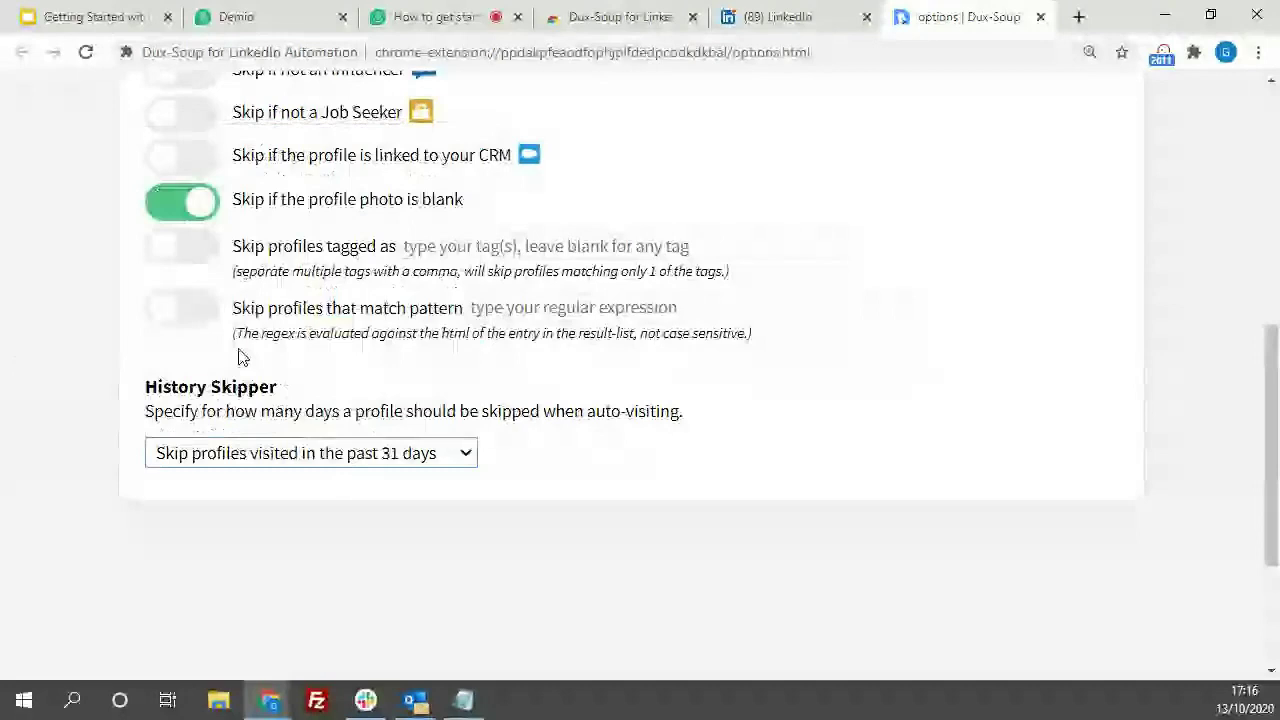
- Open the Throttling settings and set the profile visiting speed to "Random : between 25 and 125 per hour"
scroll(84, 325, up, 2)
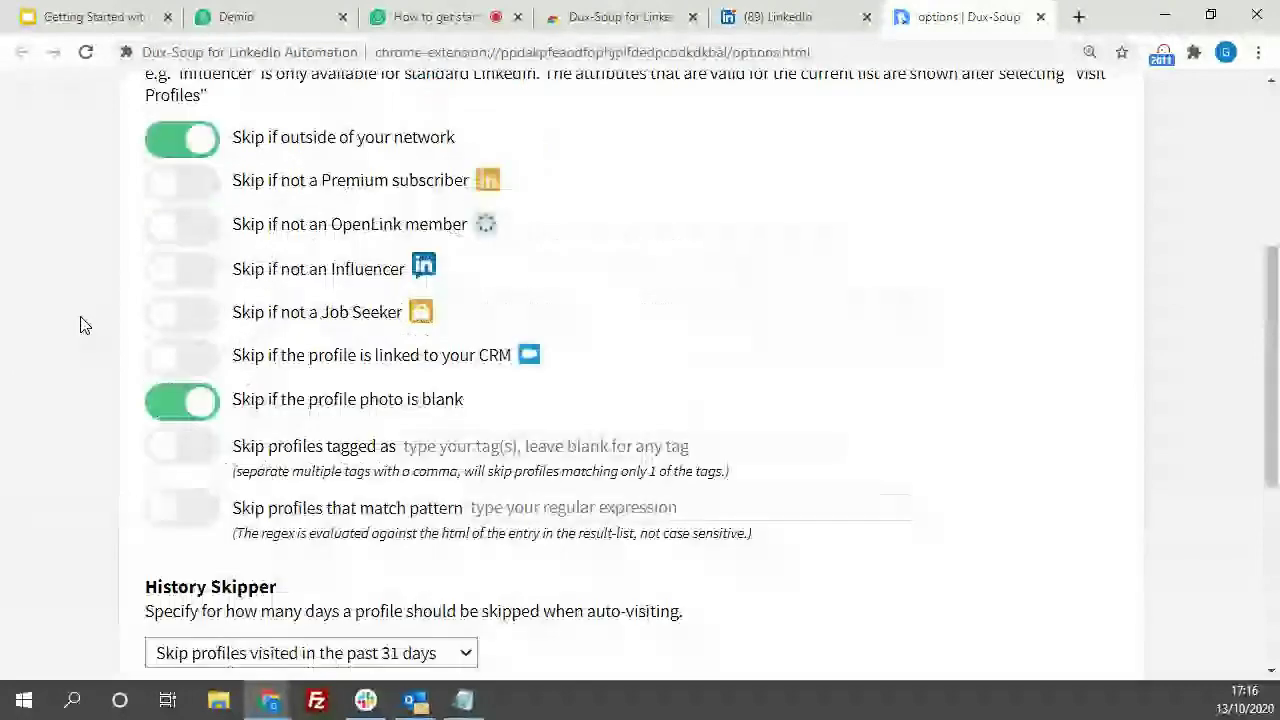
scroll(84, 325, up, 2)
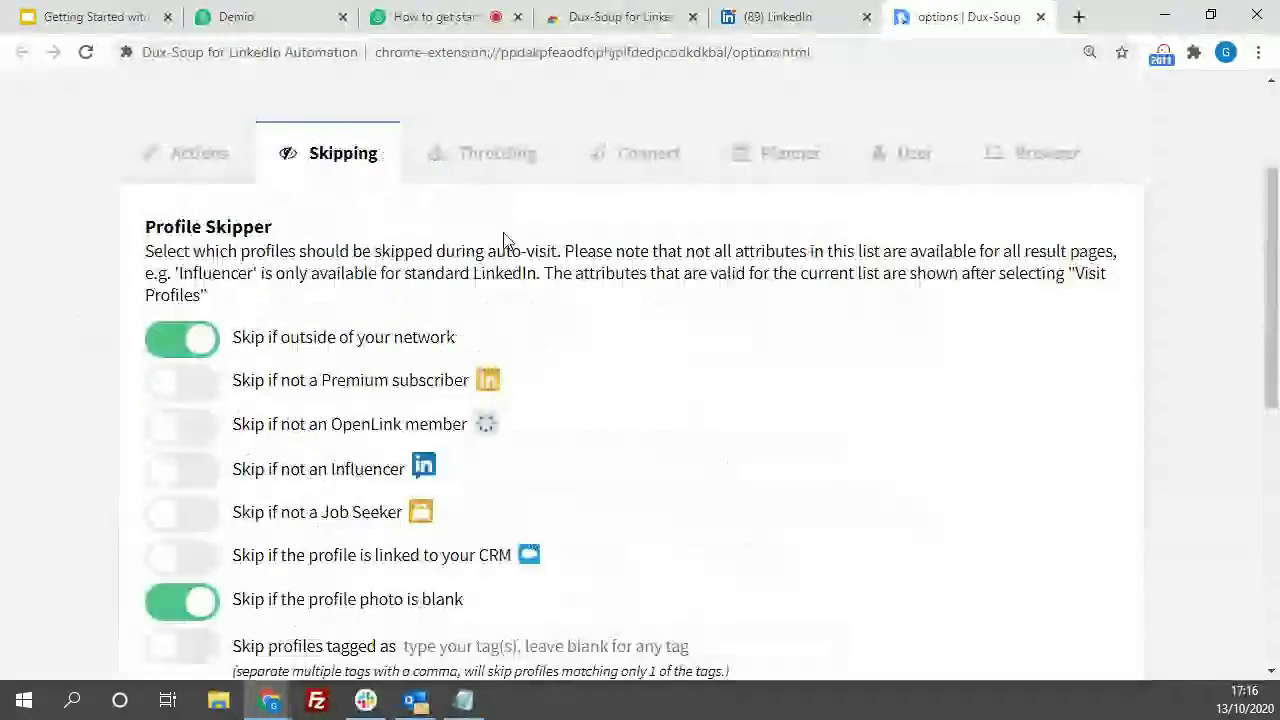
click(481, 155)
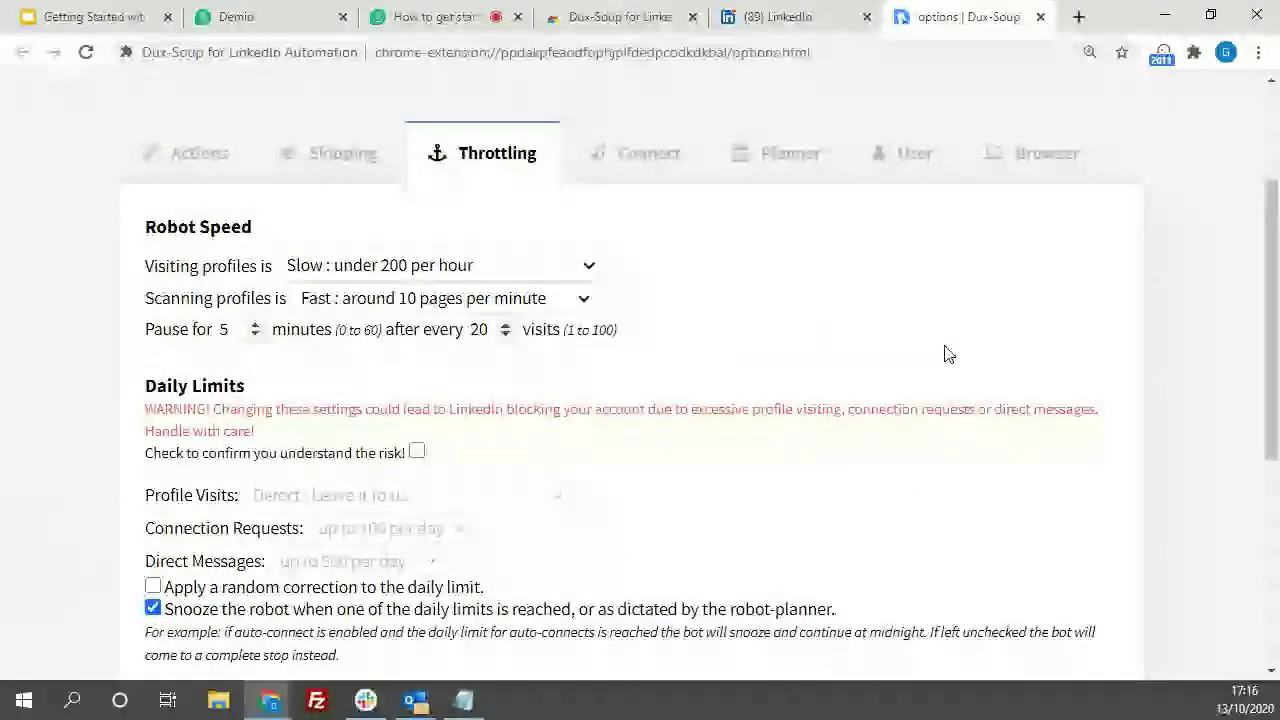
click(462, 266)
click(432, 415)
- Set the robot to pause for 8 minutes after every 22 visits
scroll(95, 295, down, 1)
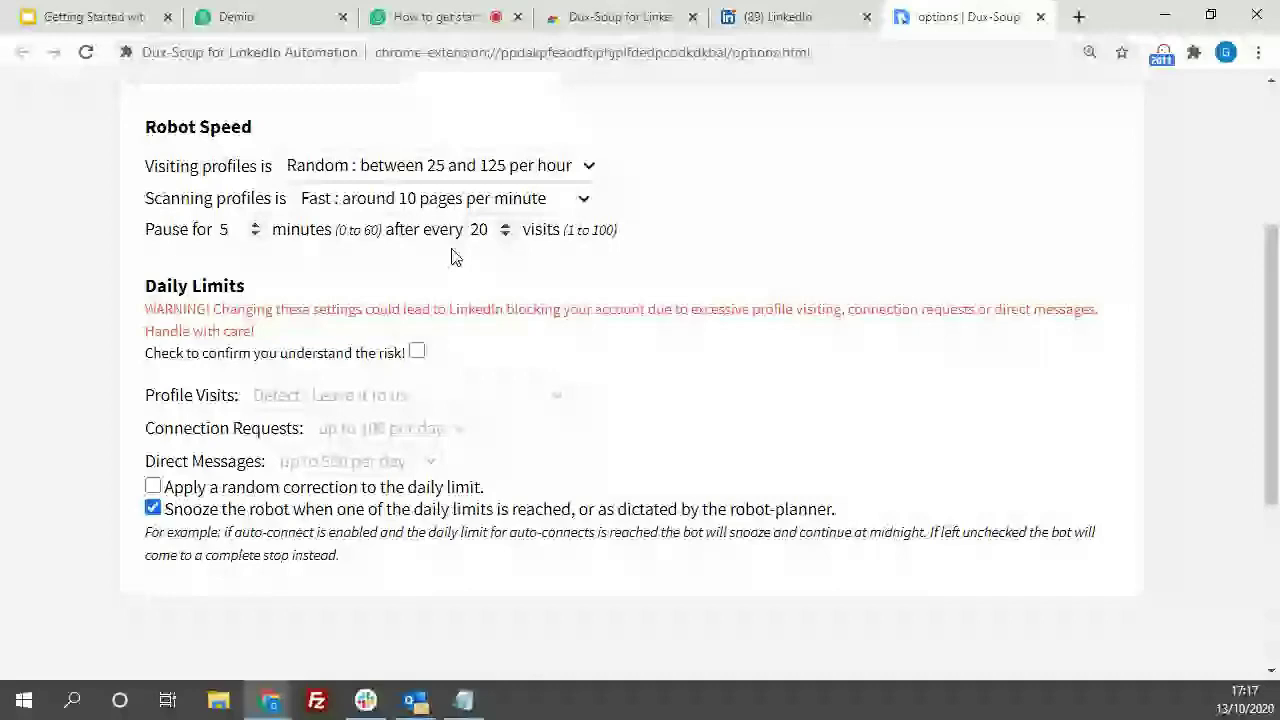
double_click(506, 225)
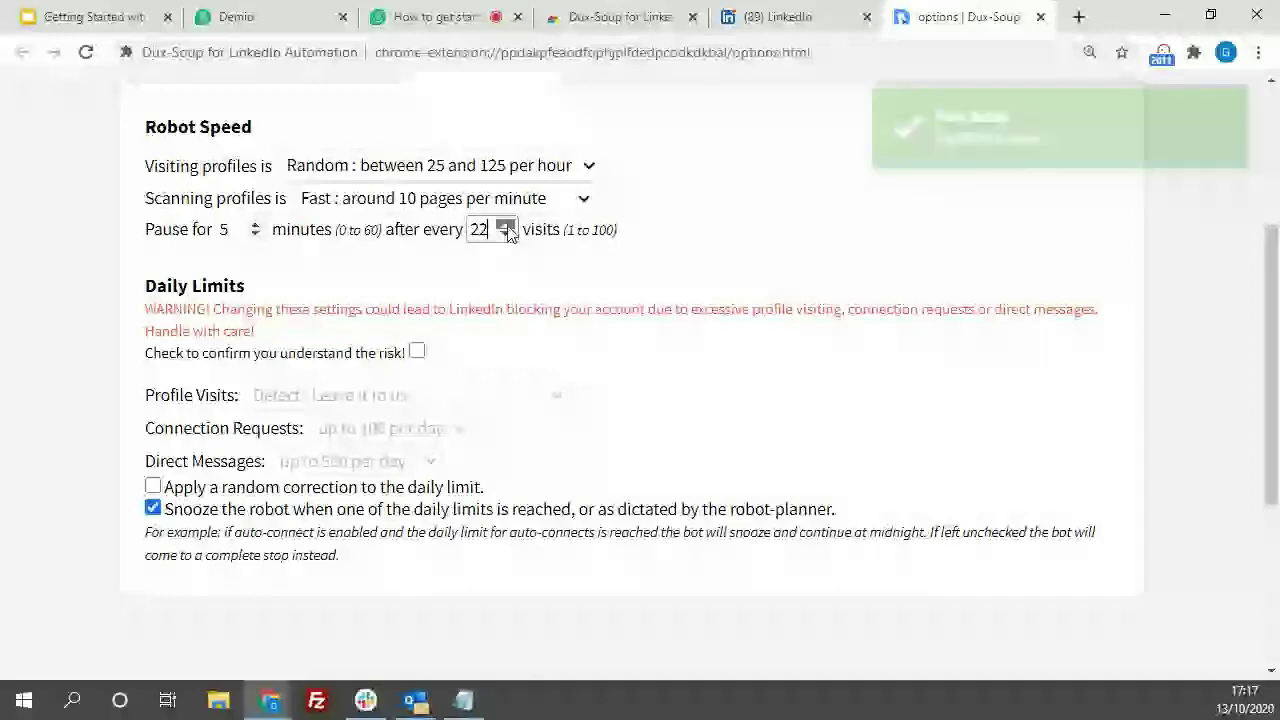
triple_click(256, 225)
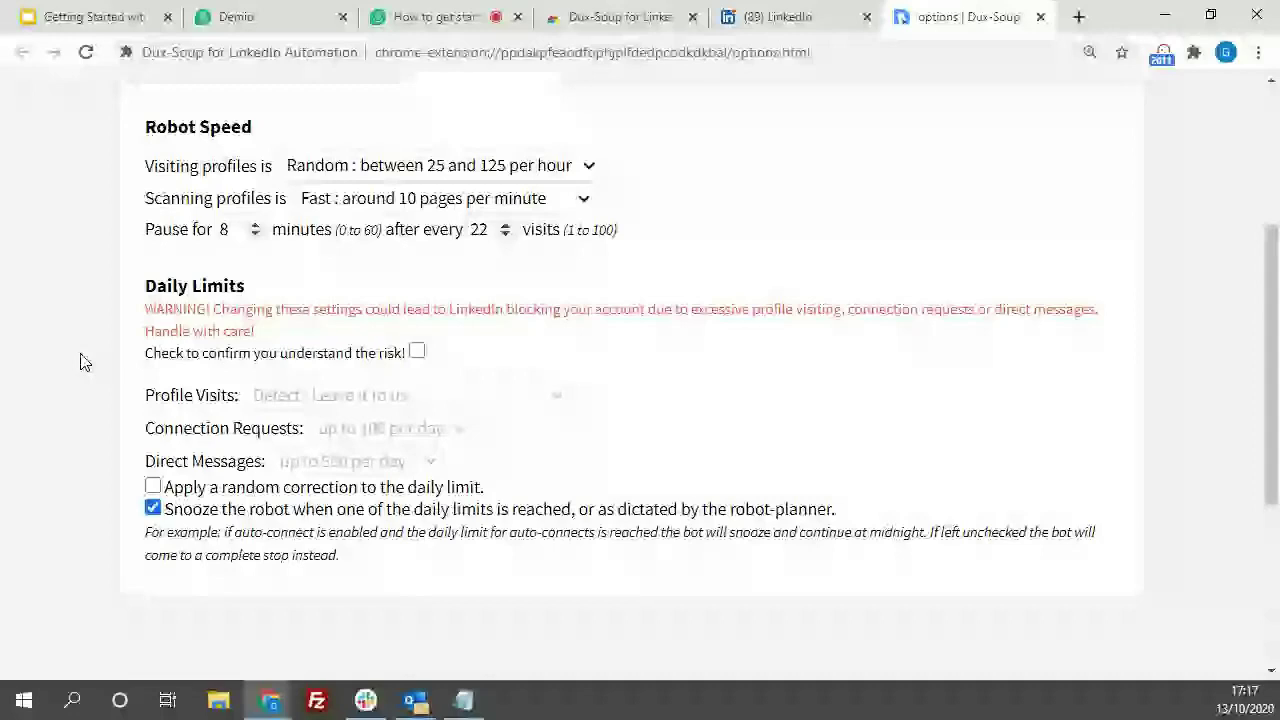
- Unlock the Daily Limits, check the profile visit choices while keeping "Detect : Leave it to us", and lock the limits again
click(417, 351)
click(499, 397)
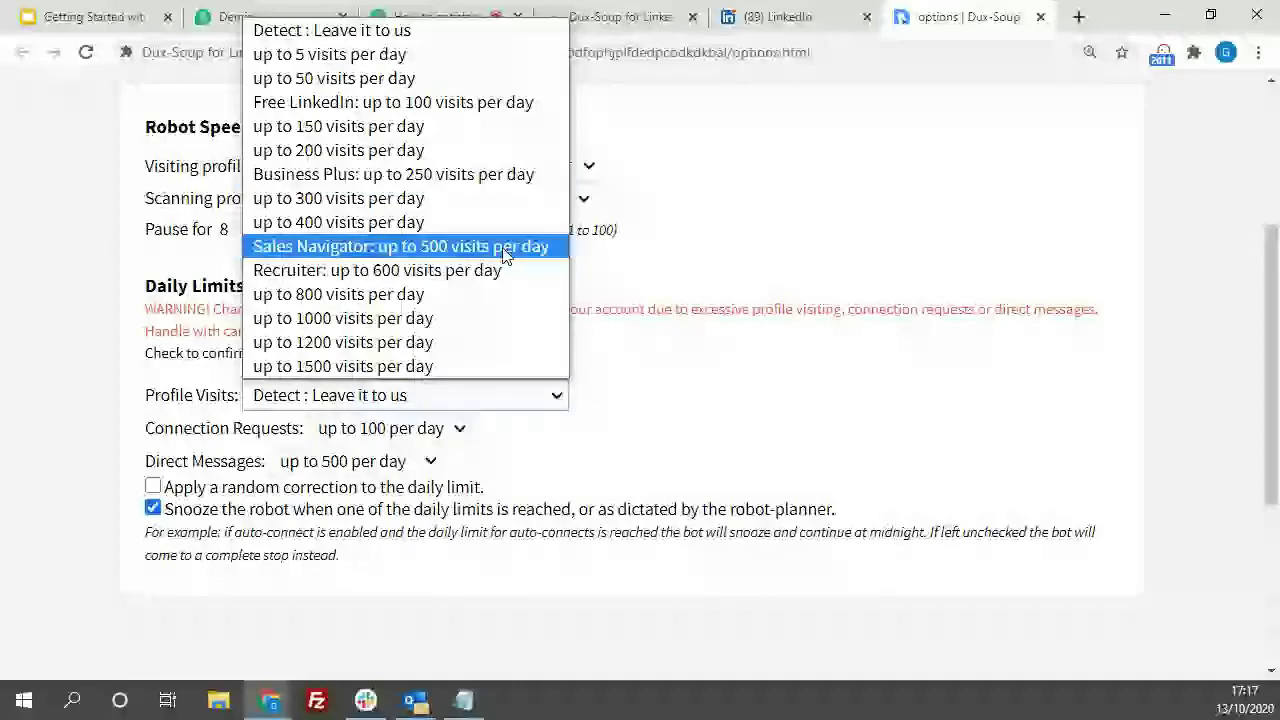
click(392, 30)
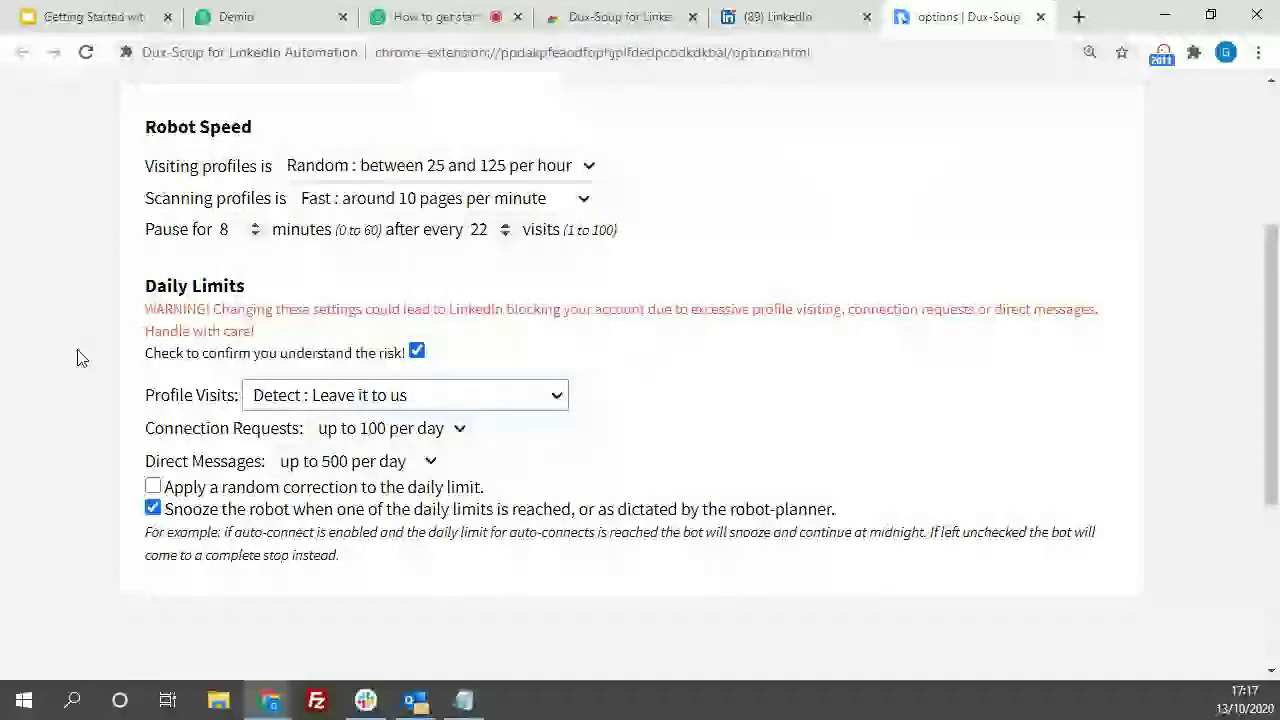
click(416, 354)
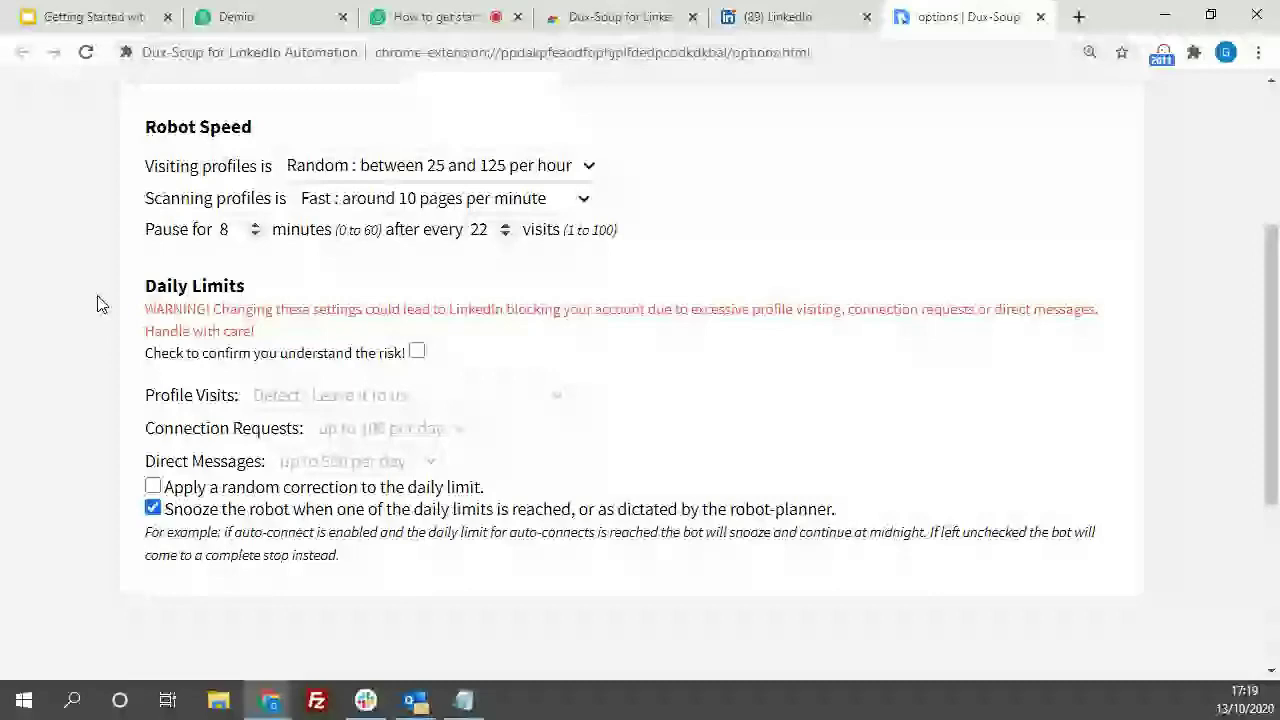
- Open the Planner settings and examine the visiting robot's whole weekly schedule at 110% browser zoom
scroll(494, 262, up, 2)
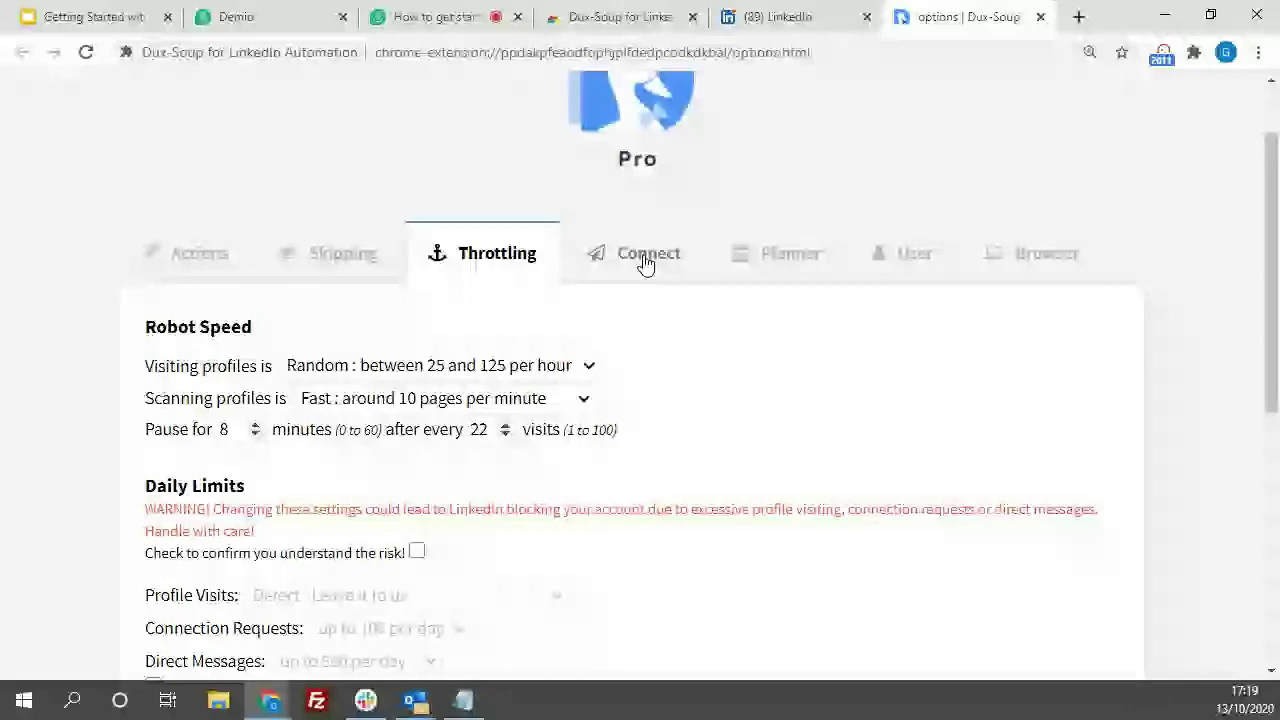
click(794, 263)
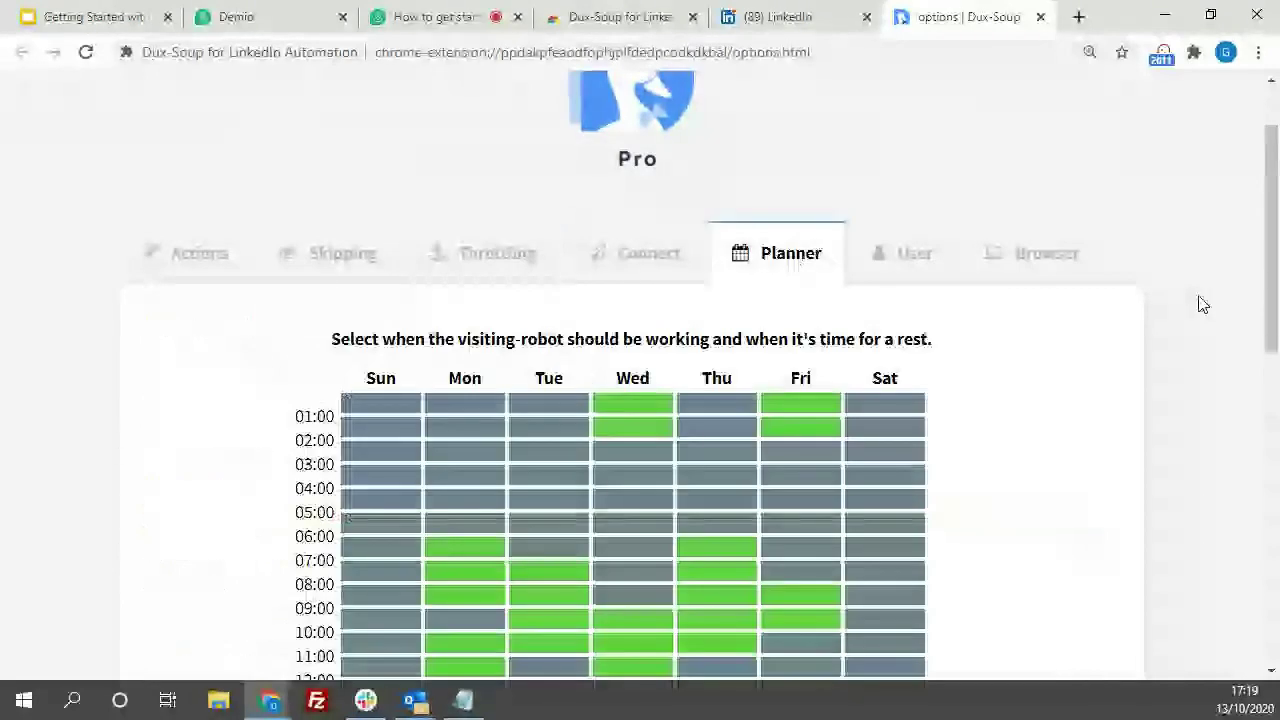
scroll(1203, 305, down, 5)
scroll(1203, 305, up, 2)
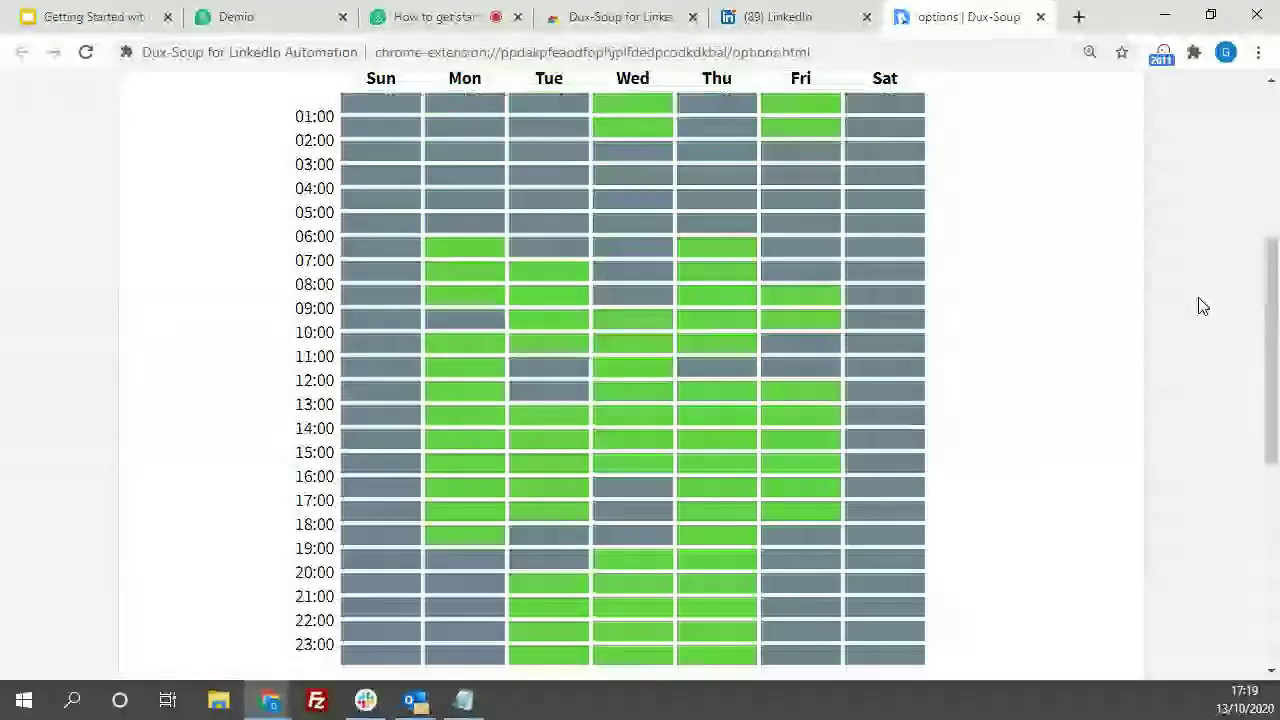
click(1260, 53)
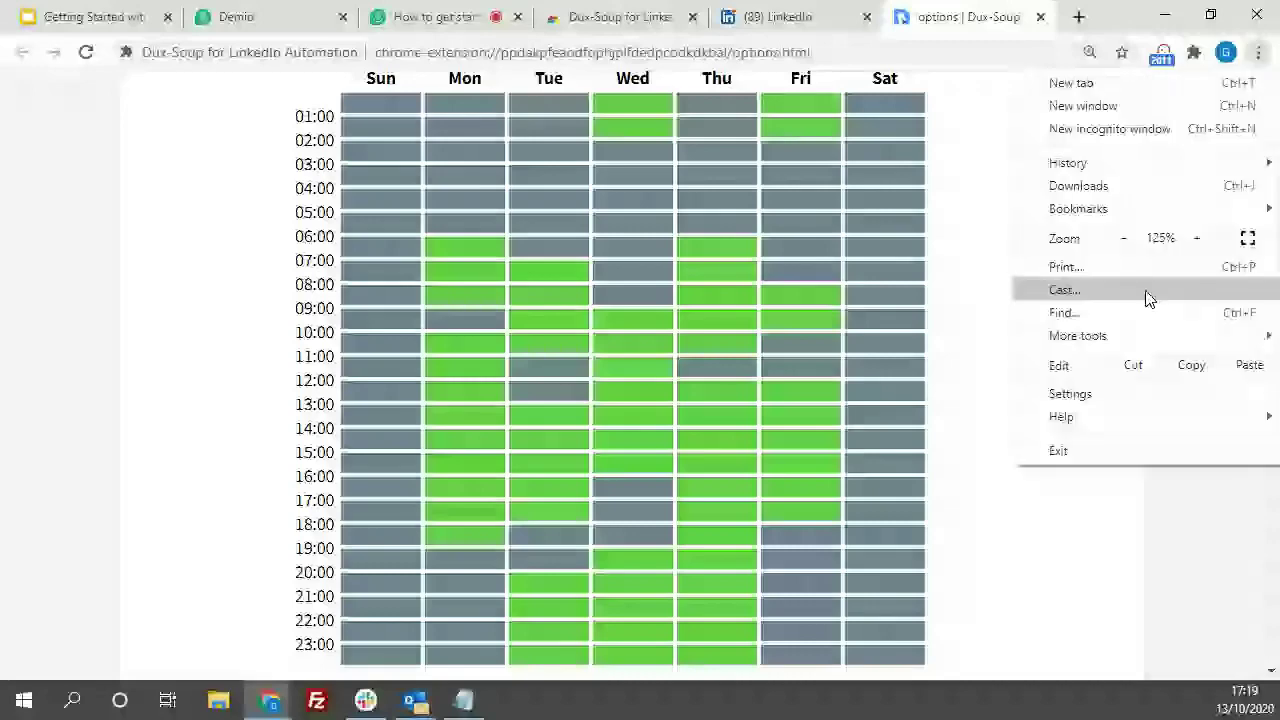
click(1124, 238)
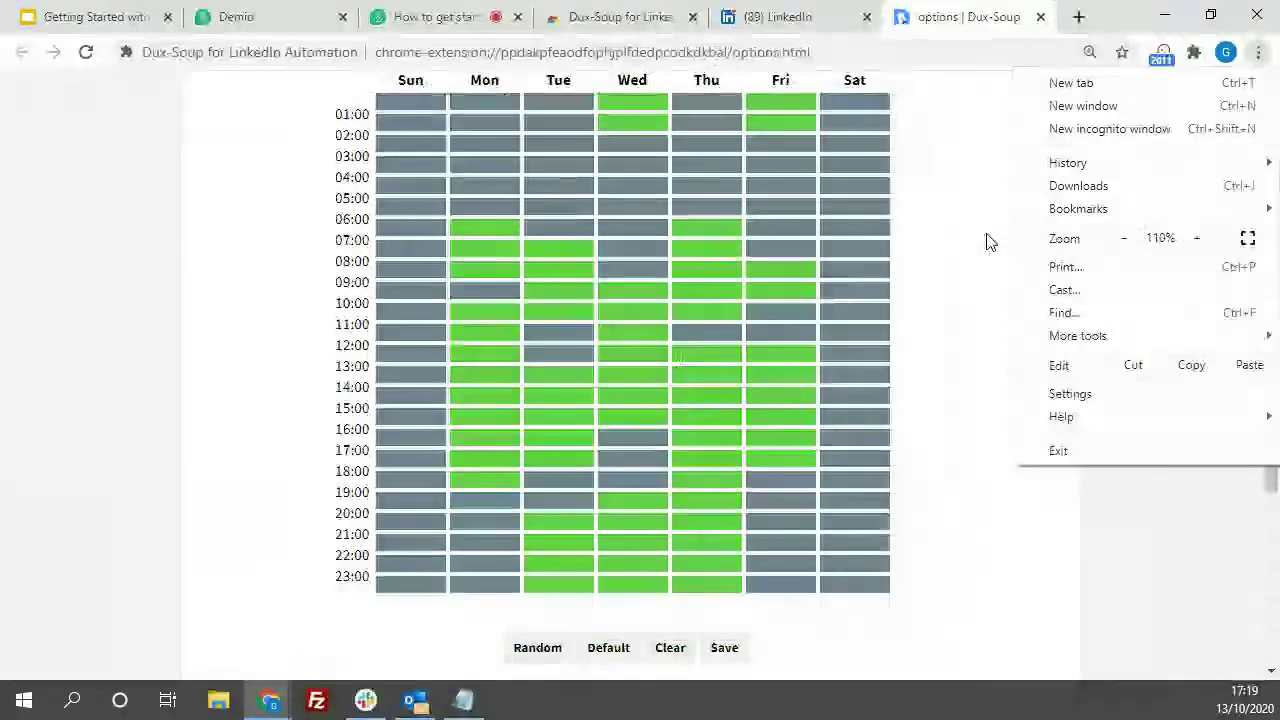
click(1225, 568)
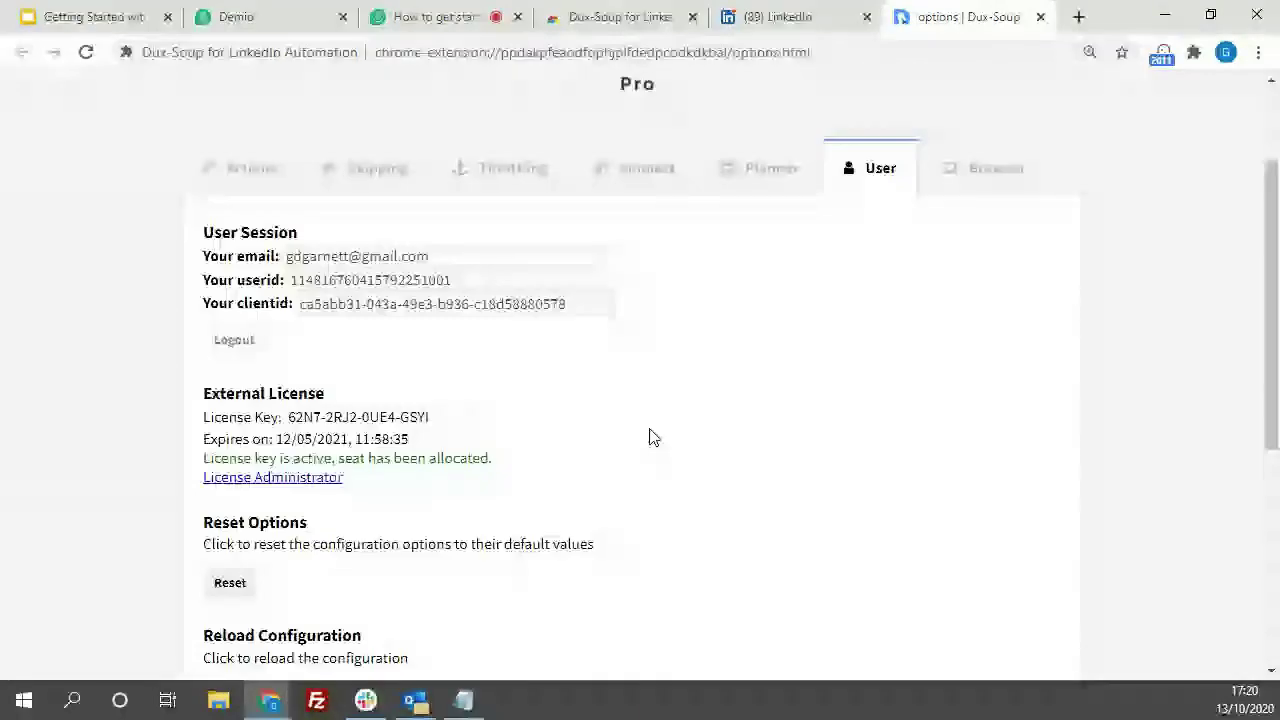
- Open the Browser settings of the Dux-Soup options
scroll(900, 300, up, 1)
click(989, 285)
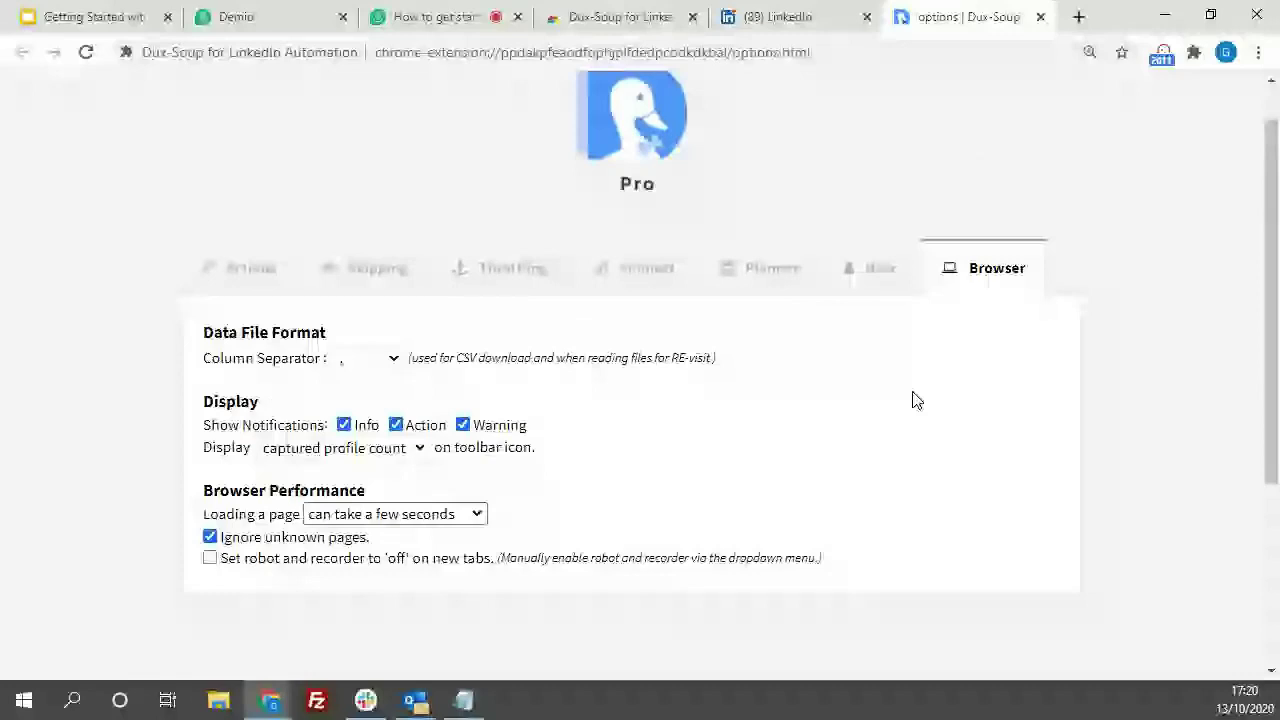
- Return to the Actions settings and switch on tagging profiles as OctoberProWebinar when auto-visiting
click(240, 268)
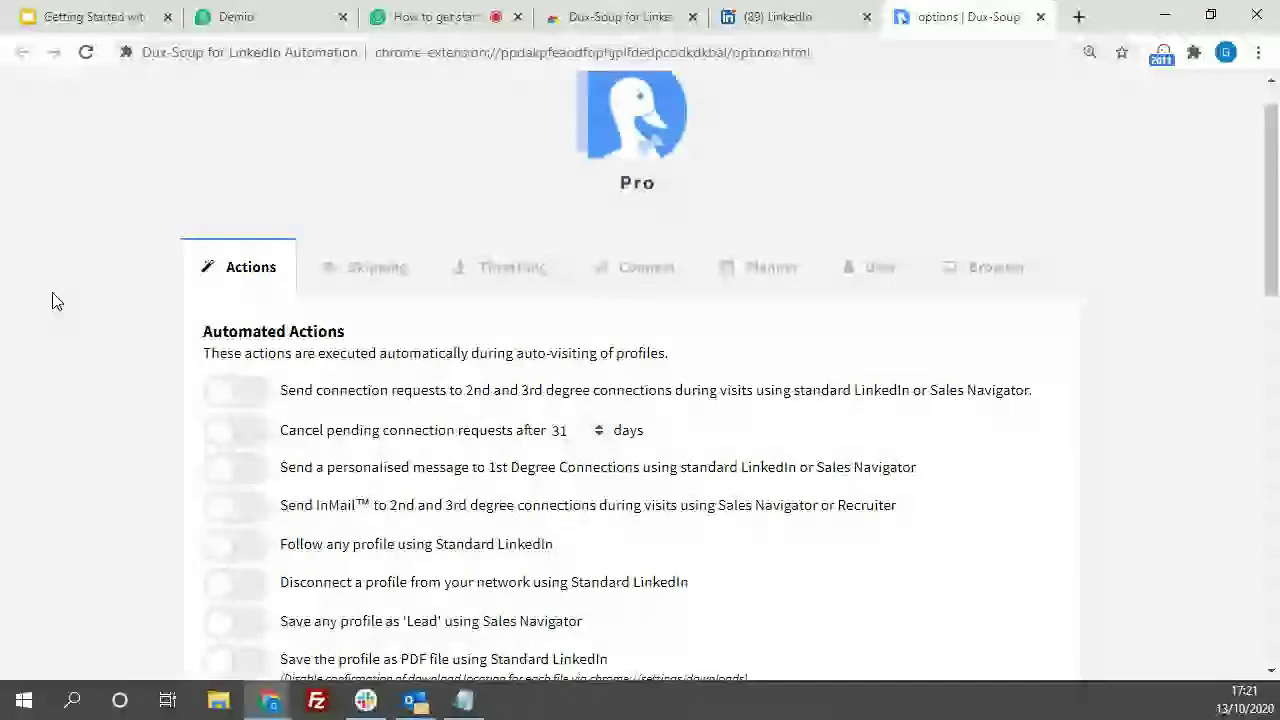
scroll(55, 301, down, 2)
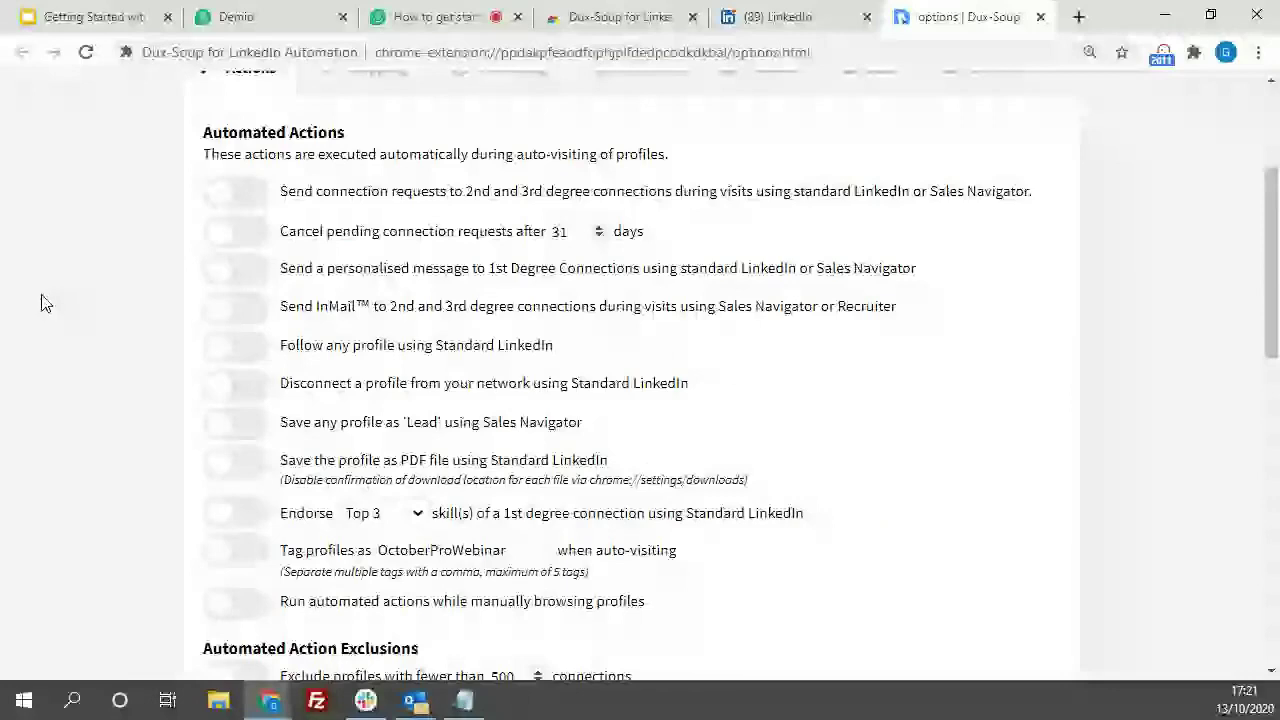
click(240, 551)
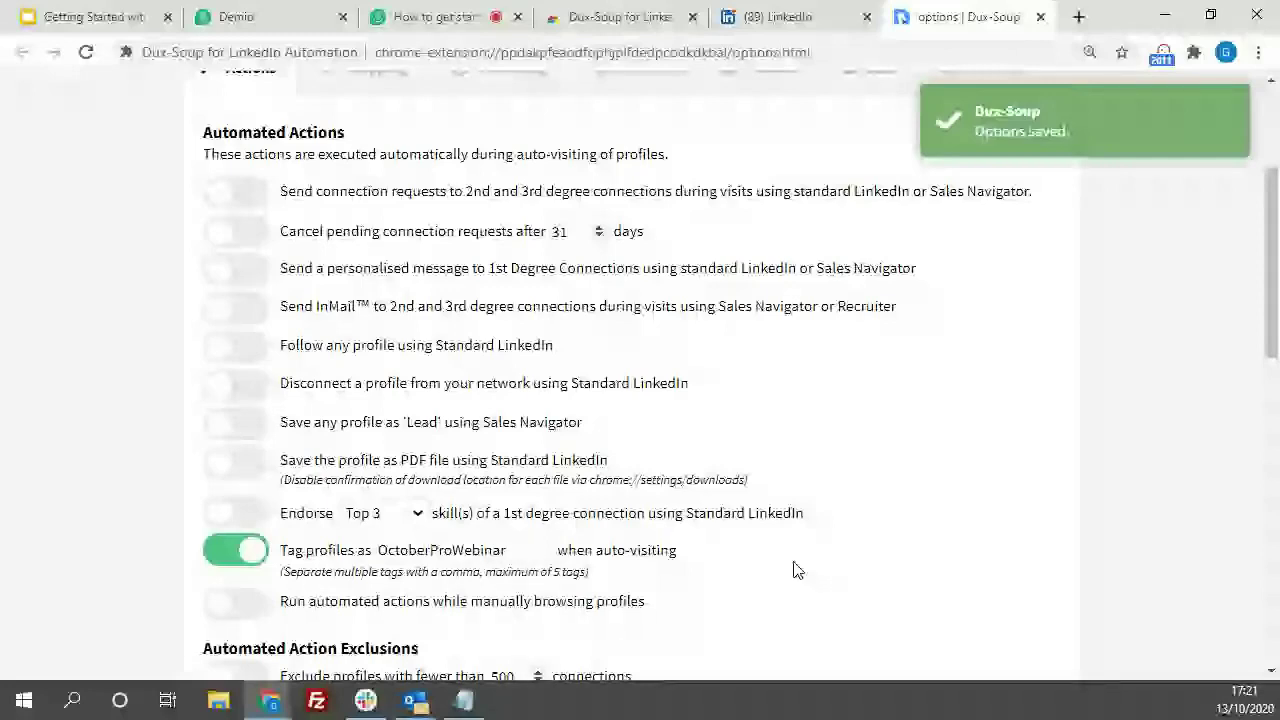
- Switch to LinkedIn, run the recent search "it manager", and limit the results to people
key(ctrl+shift+Tab)
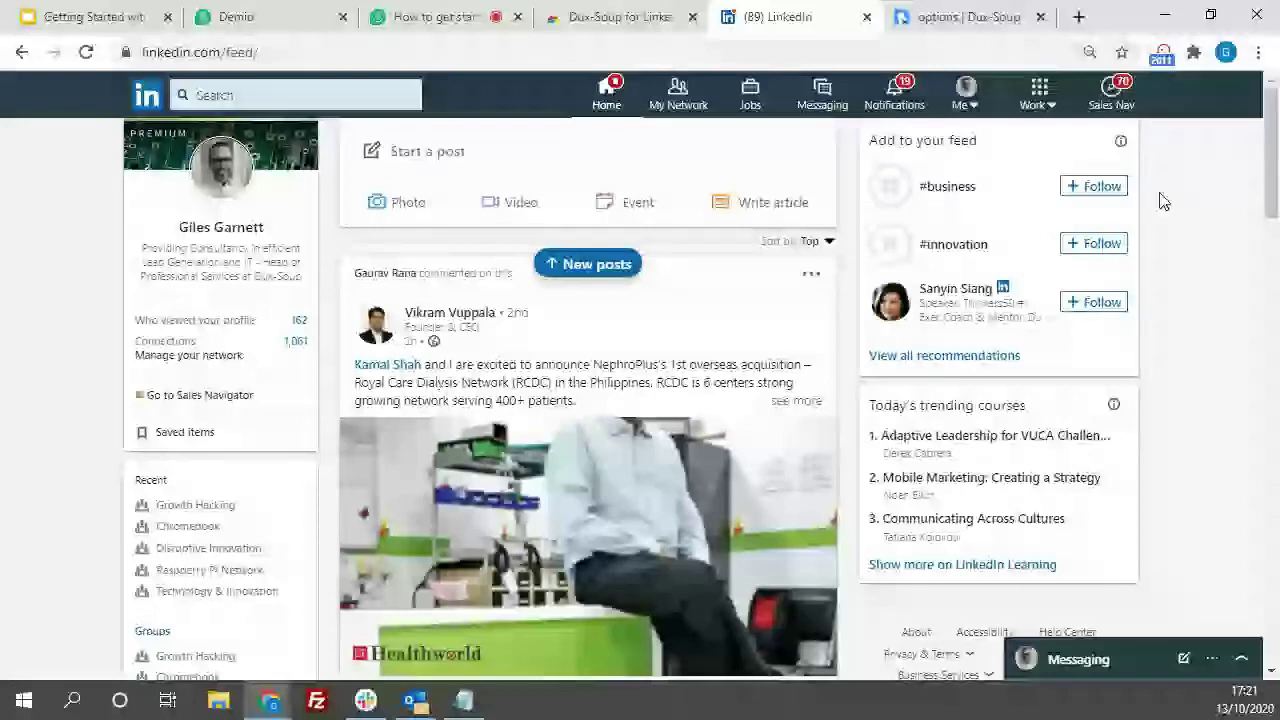
click(290, 95)
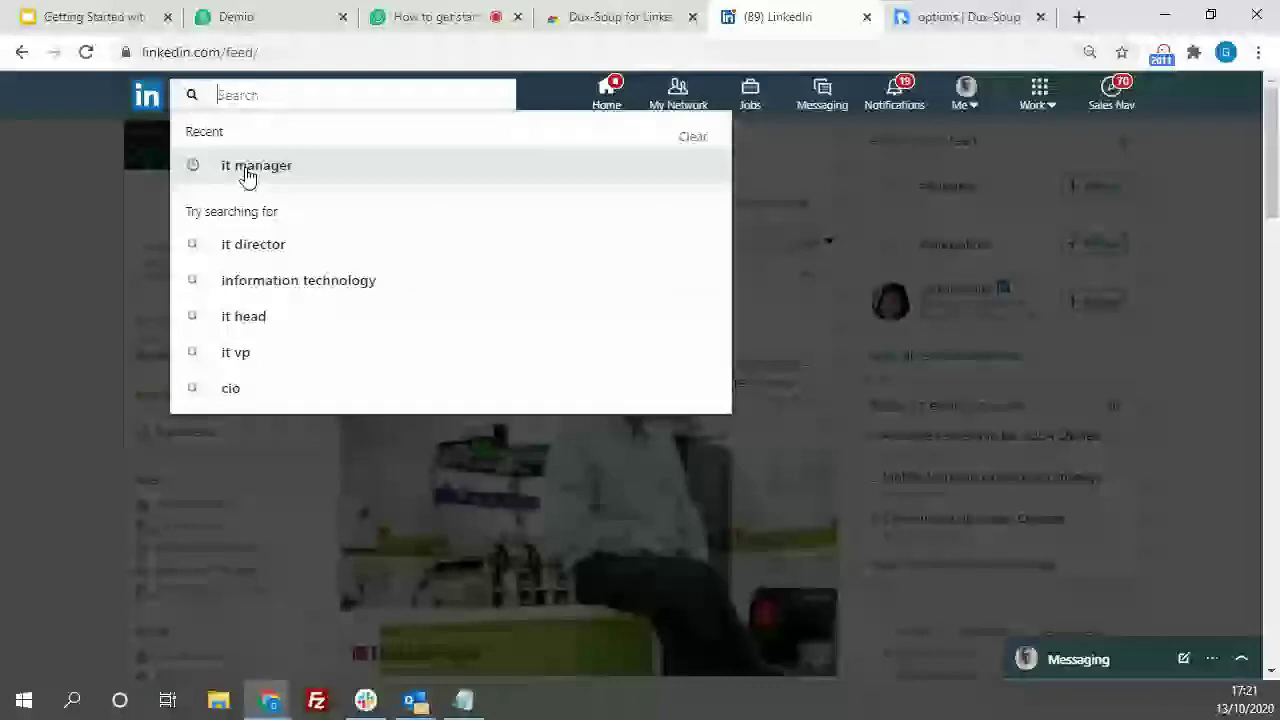
click(248, 168)
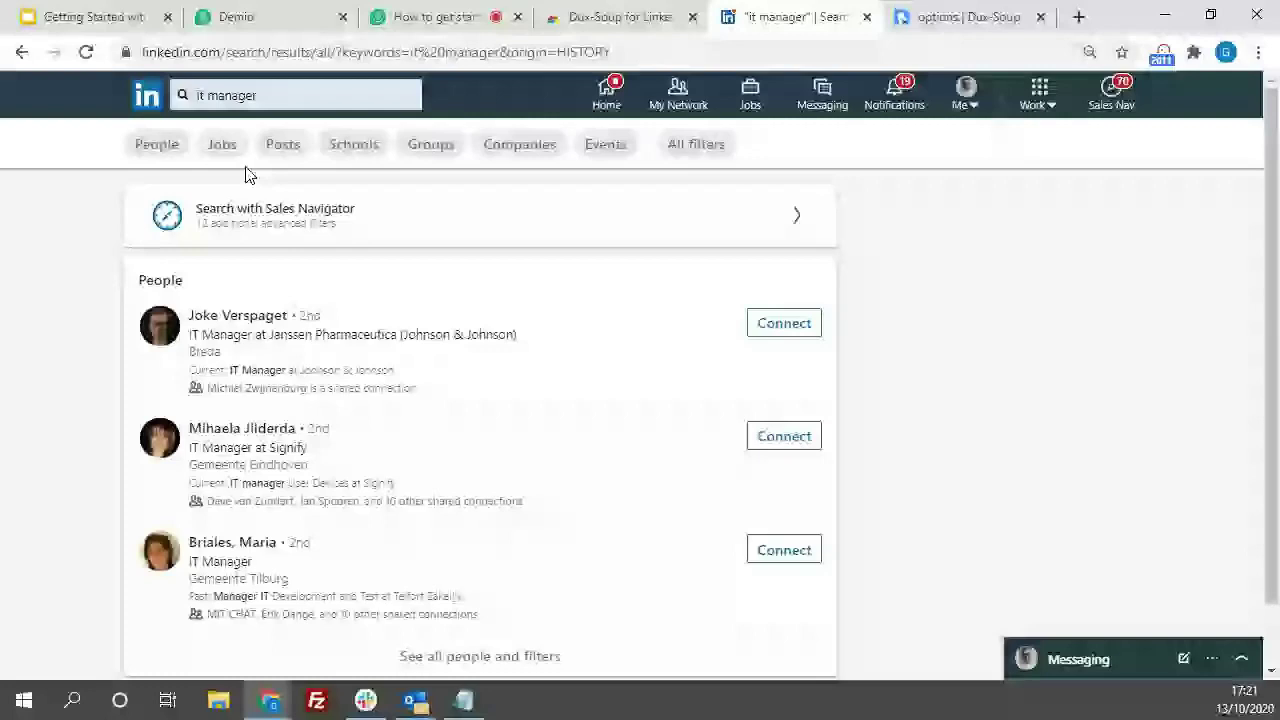
click(157, 145)
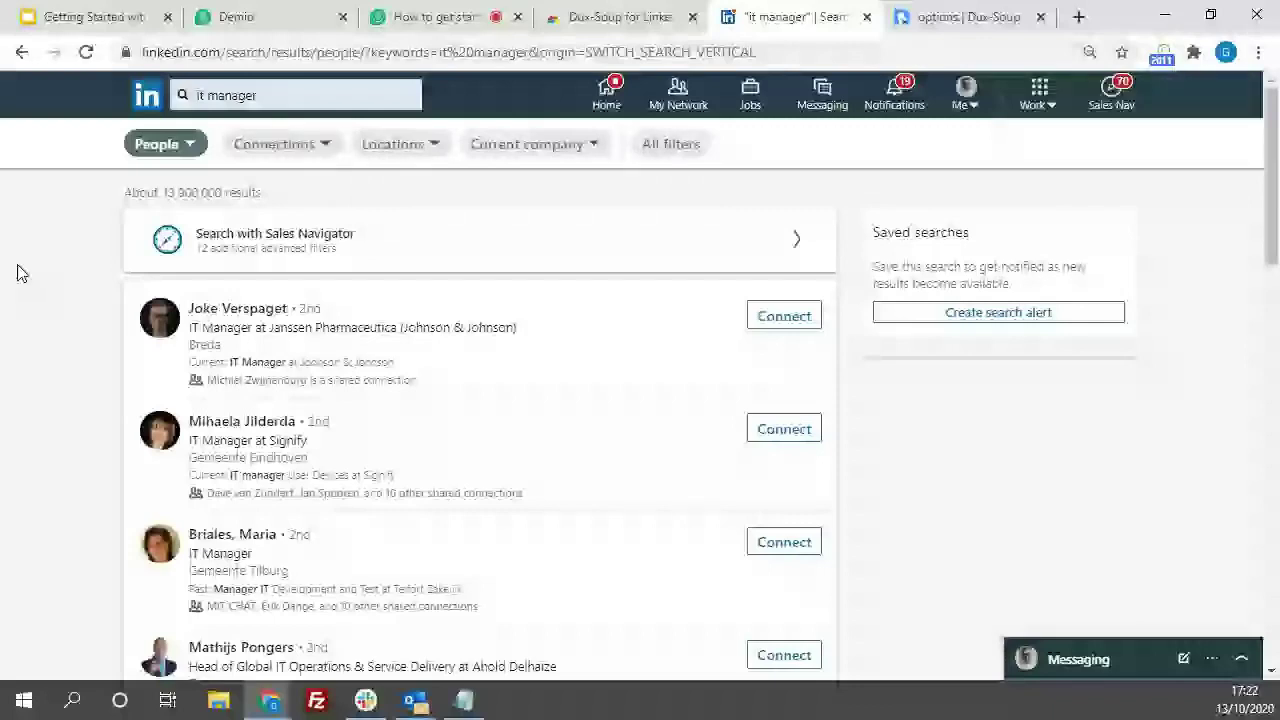
- Reload the search page and filter the people results to 2nd-degree connections
key(F5)
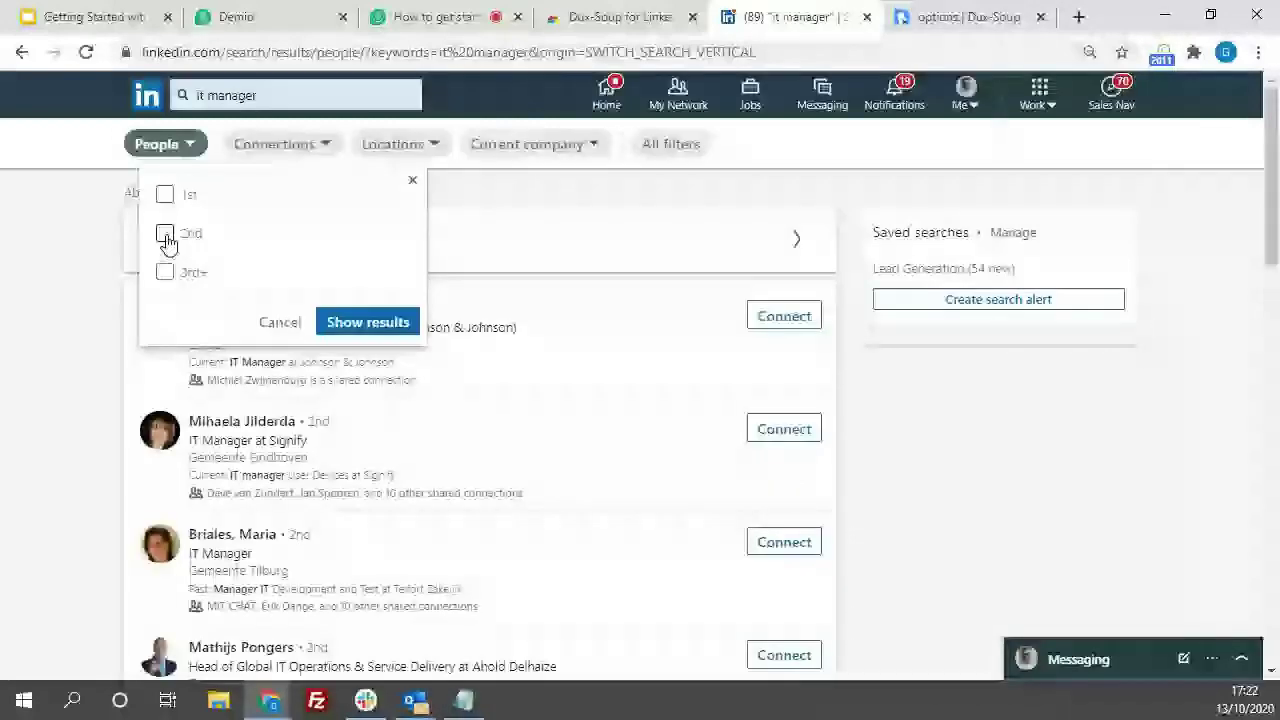
click(165, 234)
click(118, 258)
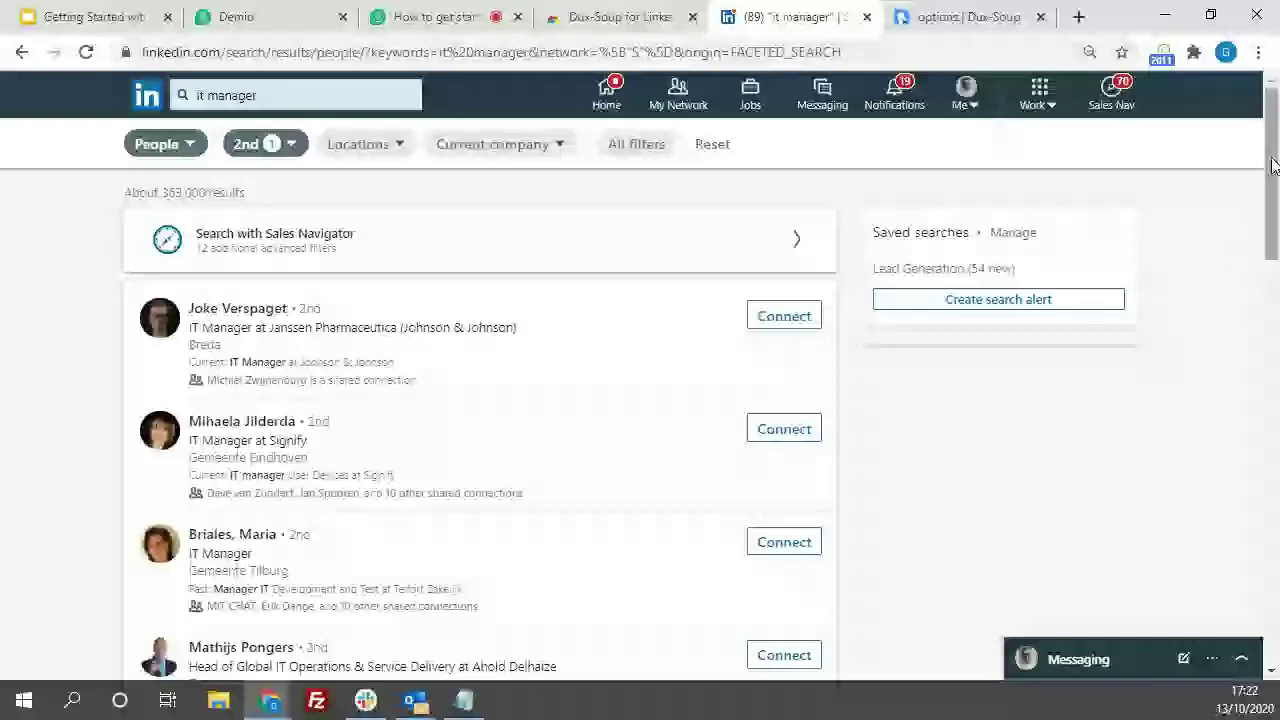
- Filter the 2nd-degree people results to the location Breda, North Brabant, Netherlands
drag(1273, 165, 1273, 165)
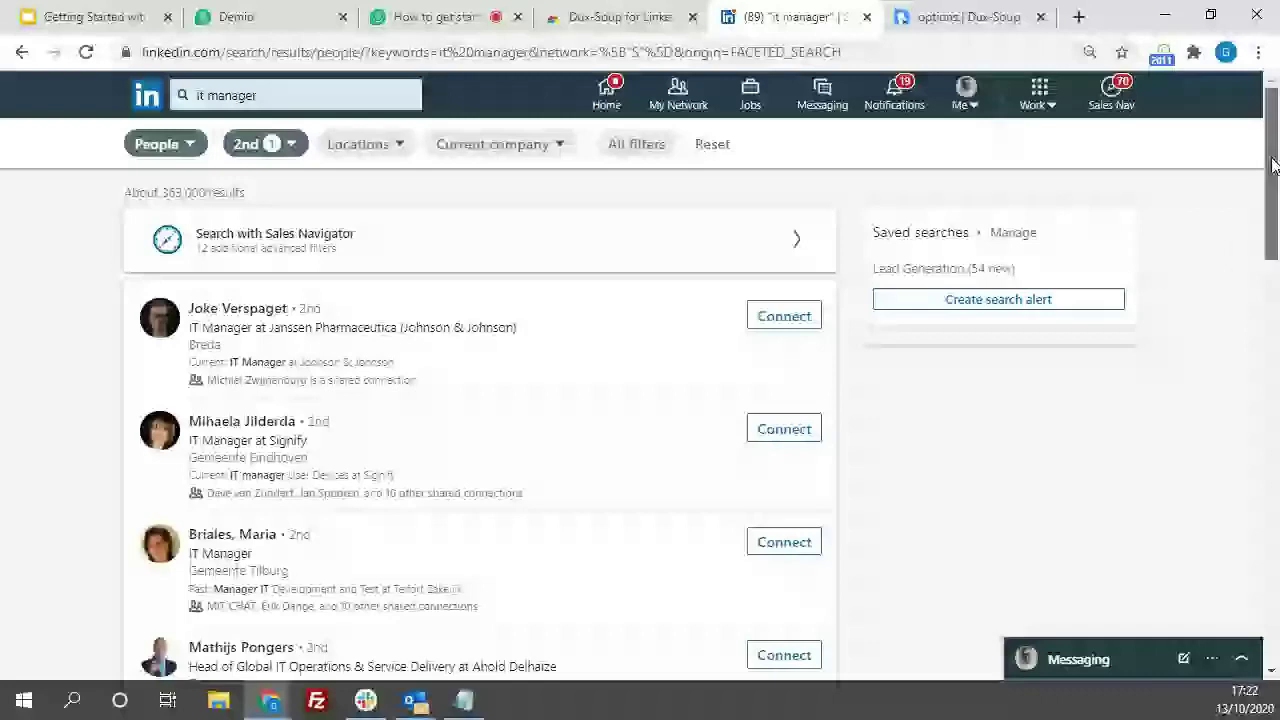
drag(1270, 256, 1277, 362)
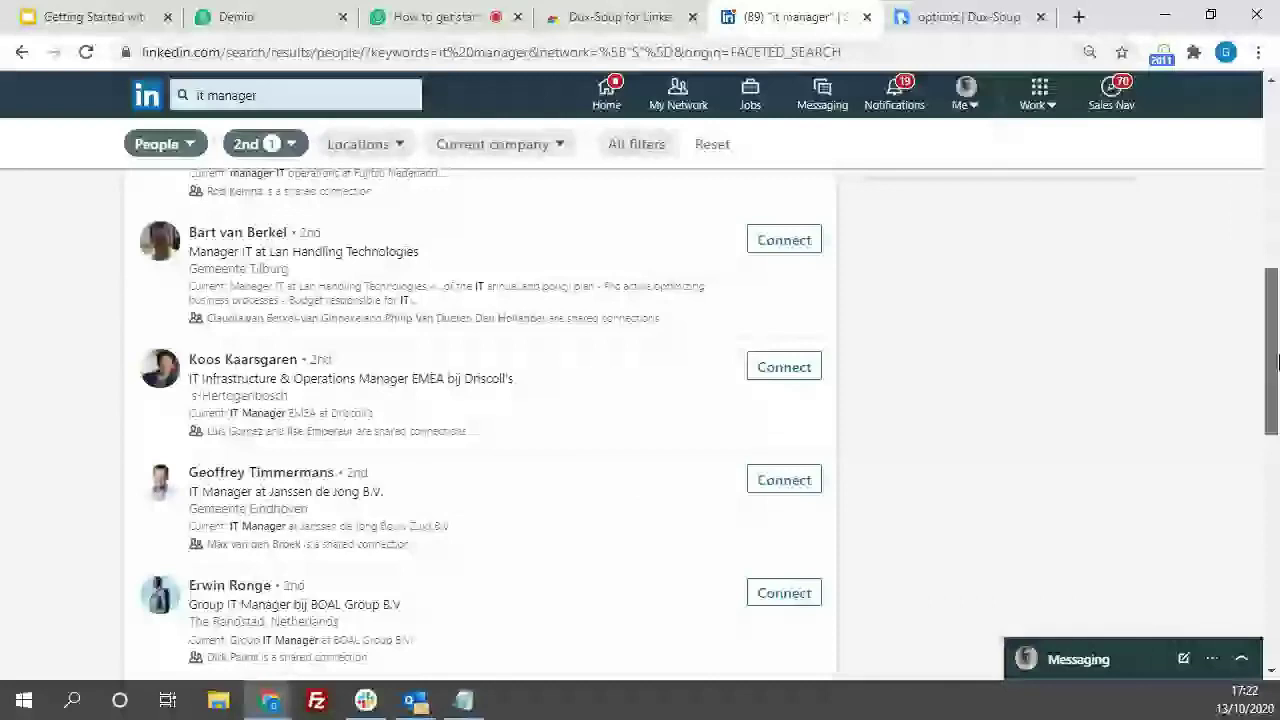
drag(1277, 362, 155, 208)
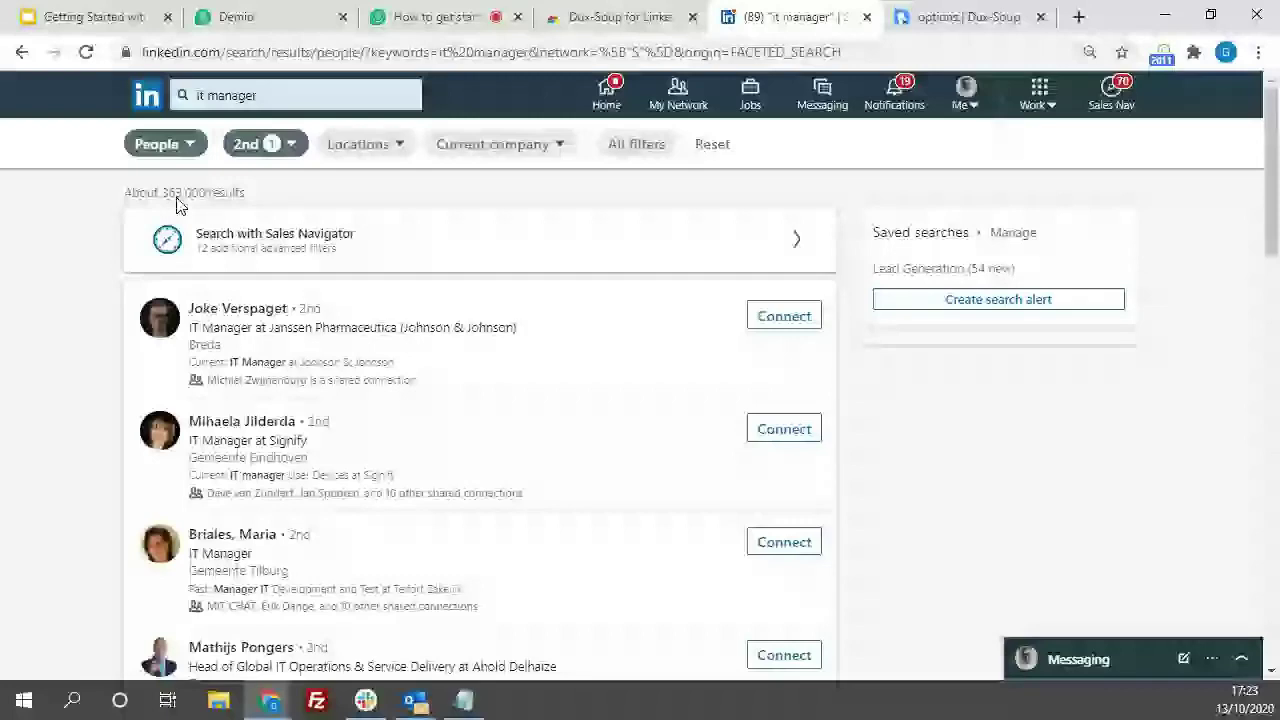
click(398, 148)
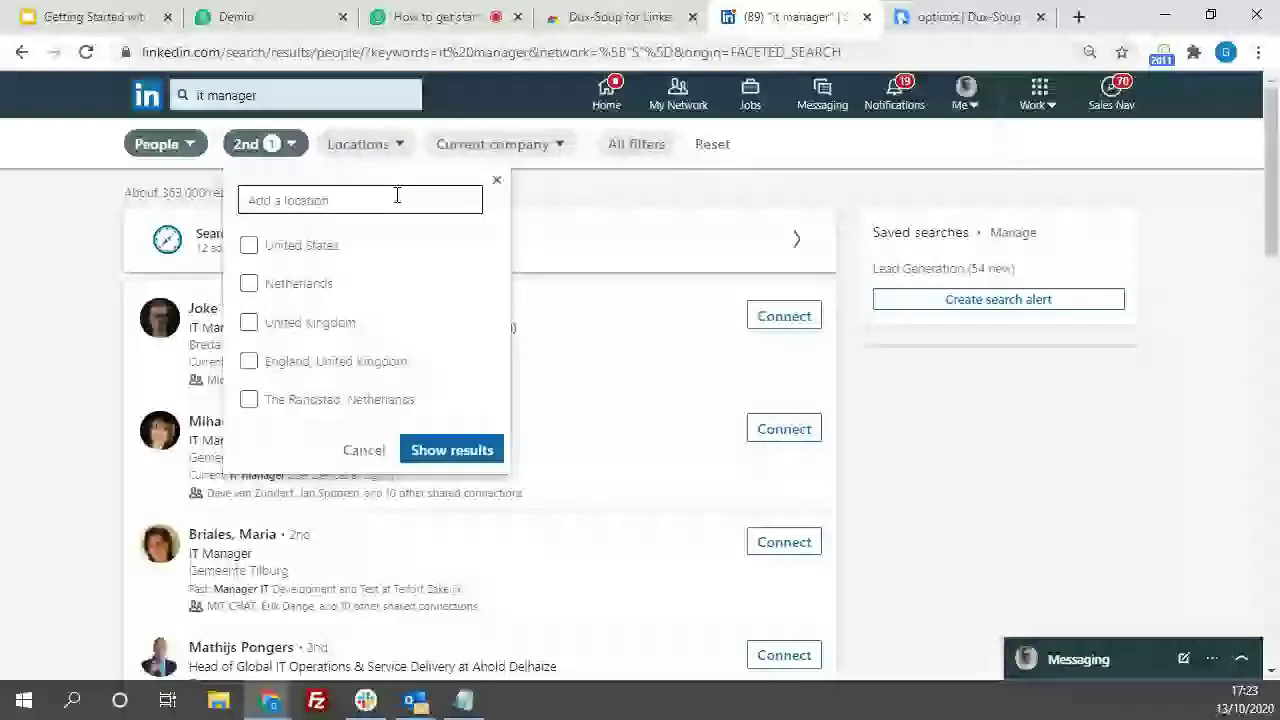
click(398, 198)
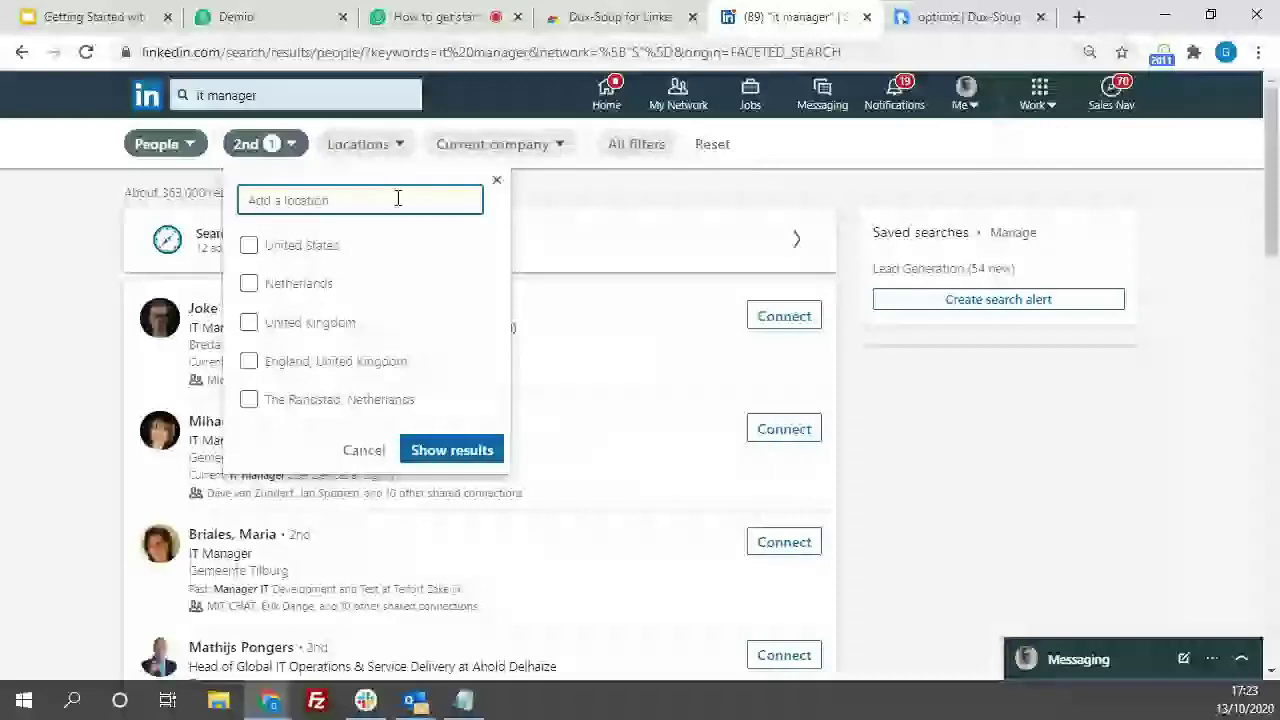
text(breda)
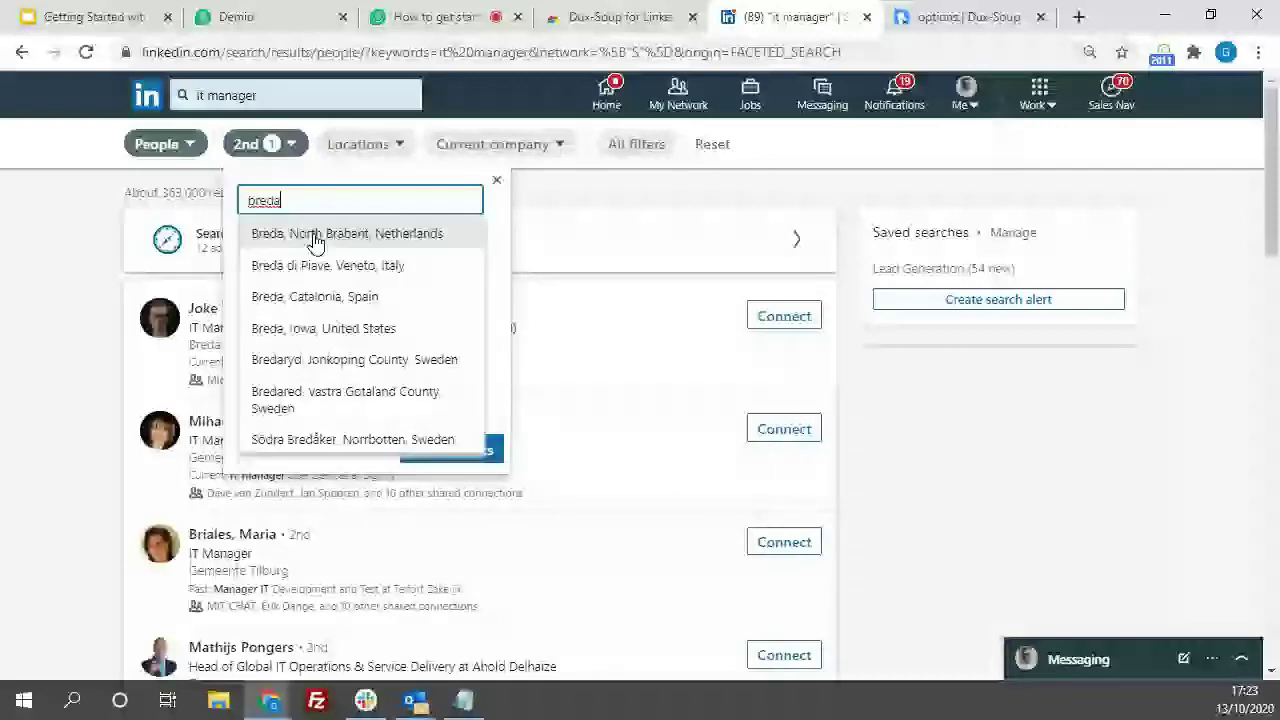
click(316, 236)
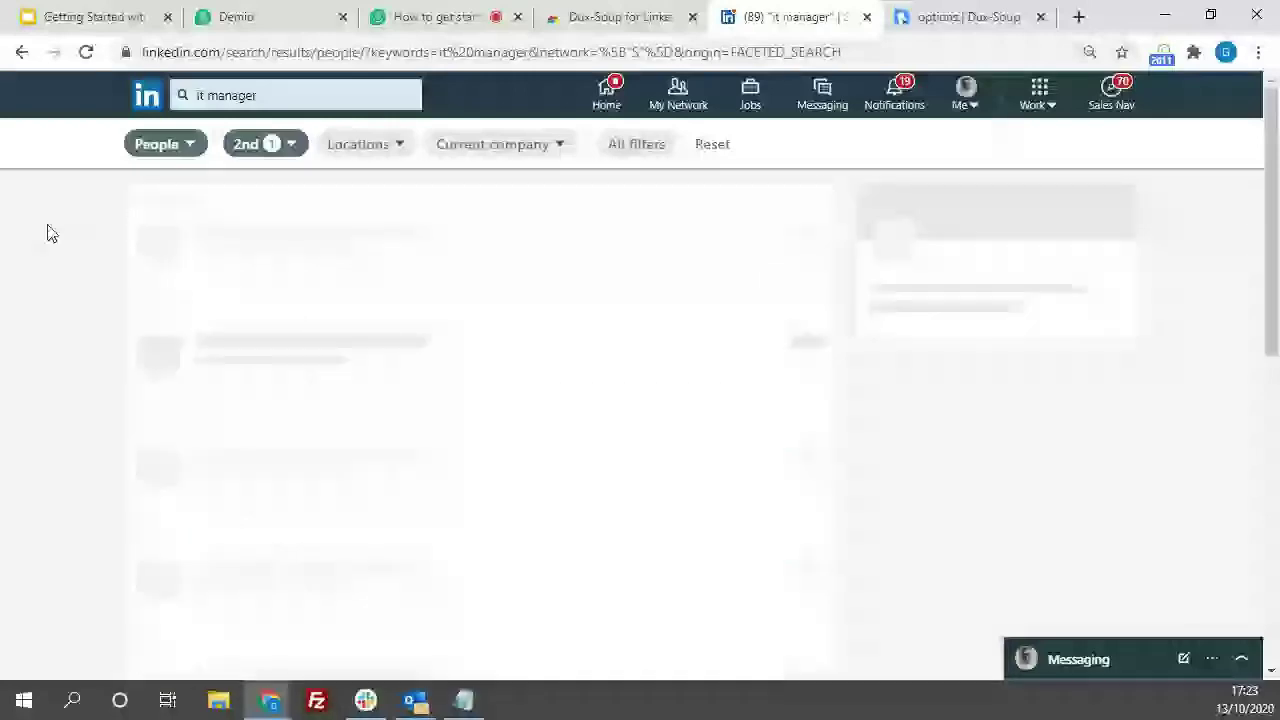
scroll(60, 300, down, 2)
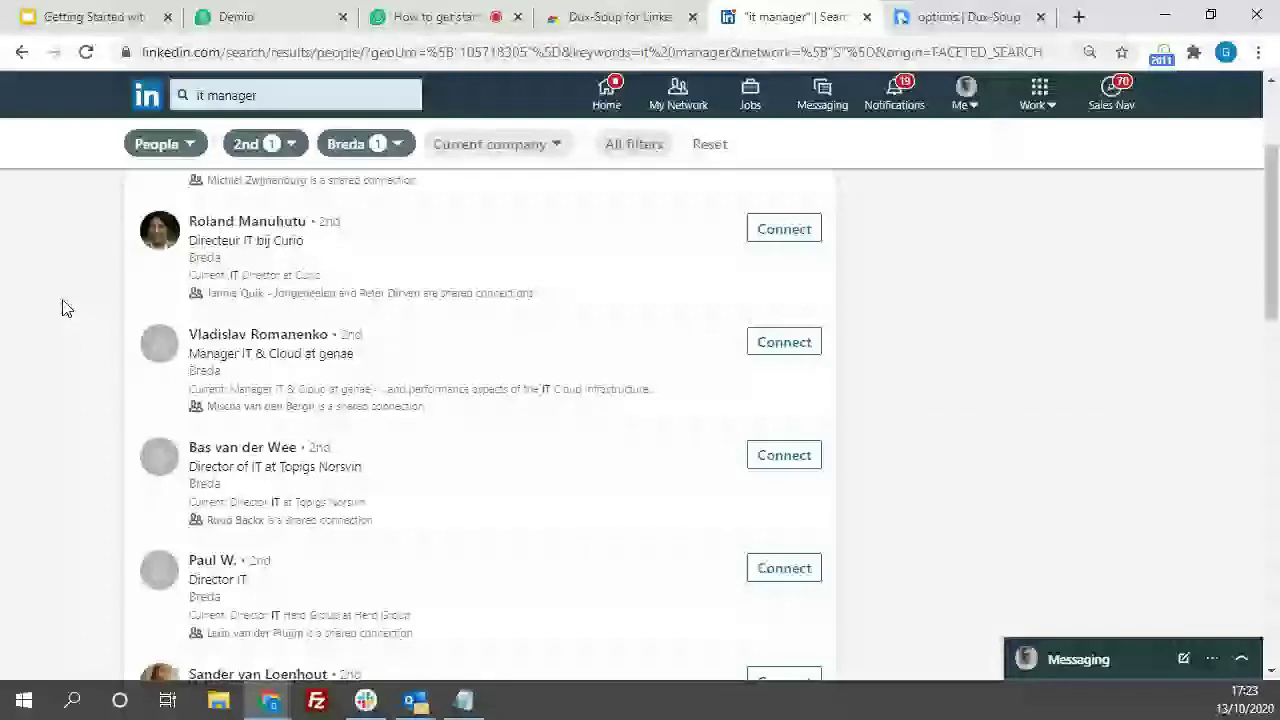
scroll(62, 308, up, 2)
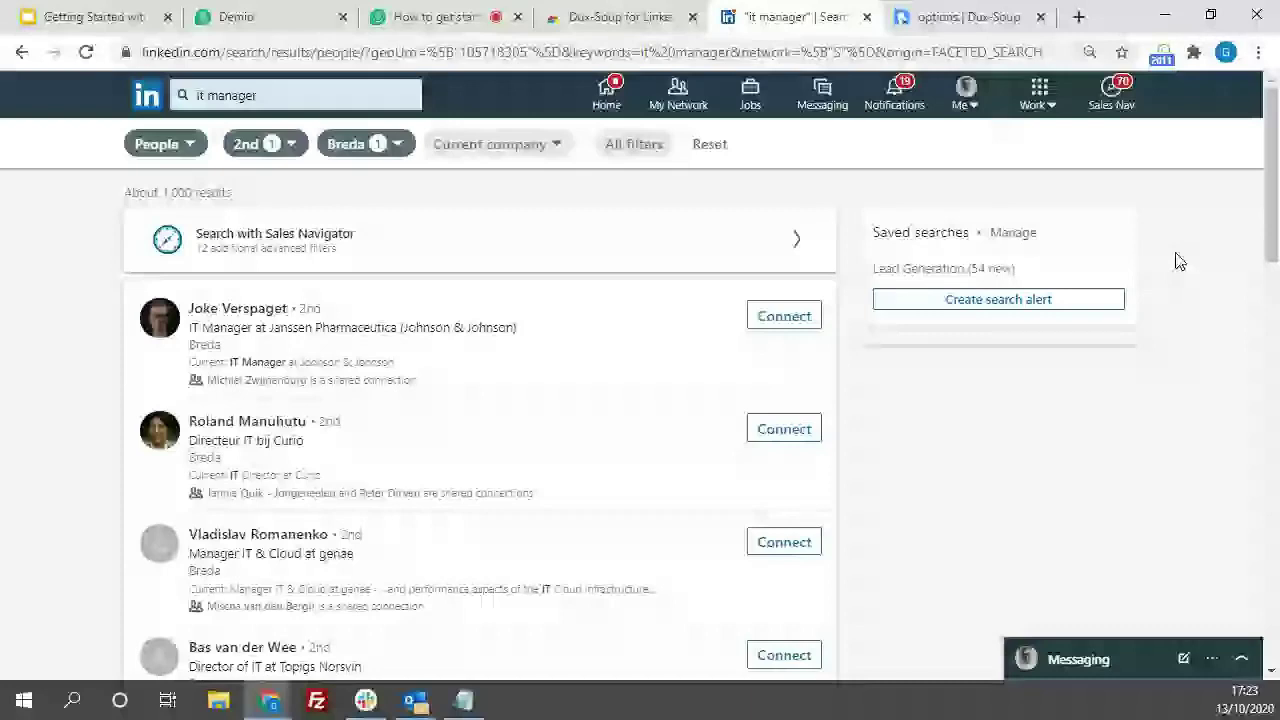
- In the Dux-Soup options, switch off sending connection requests to 2nd and 3rd degree connections during visits, and return to the LinkedIn search
click(1162, 58)
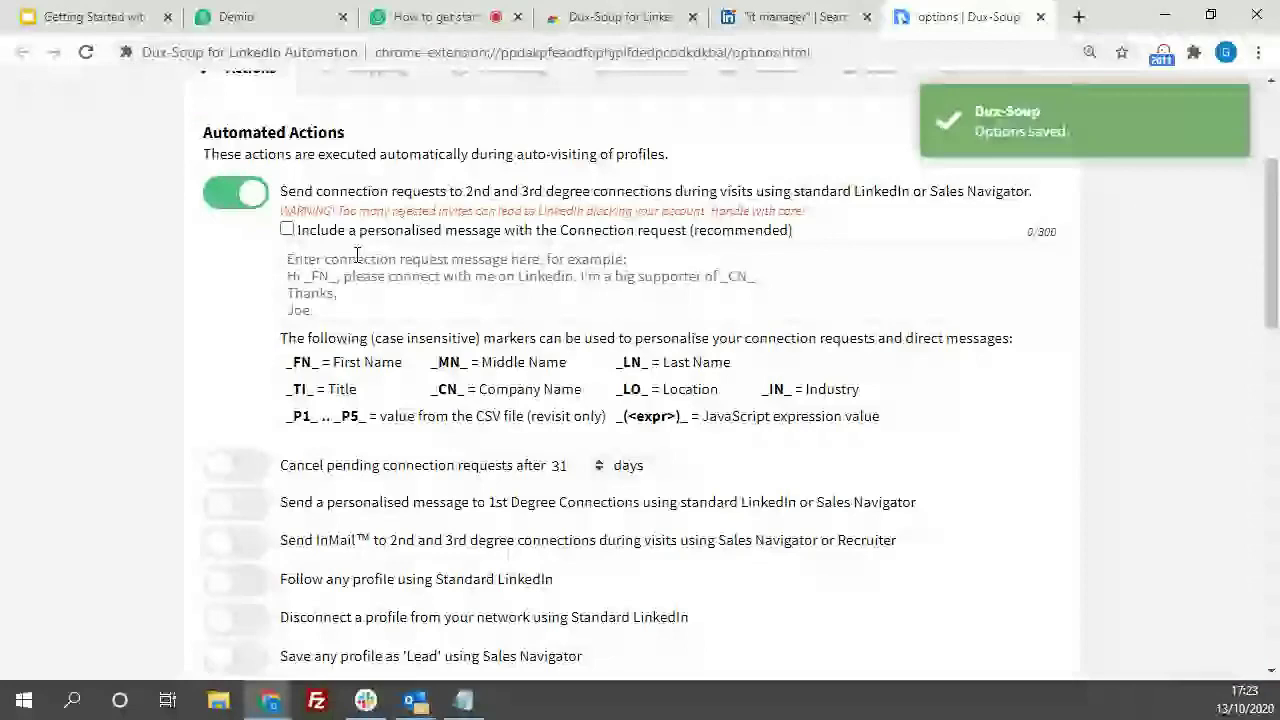
click(225, 203)
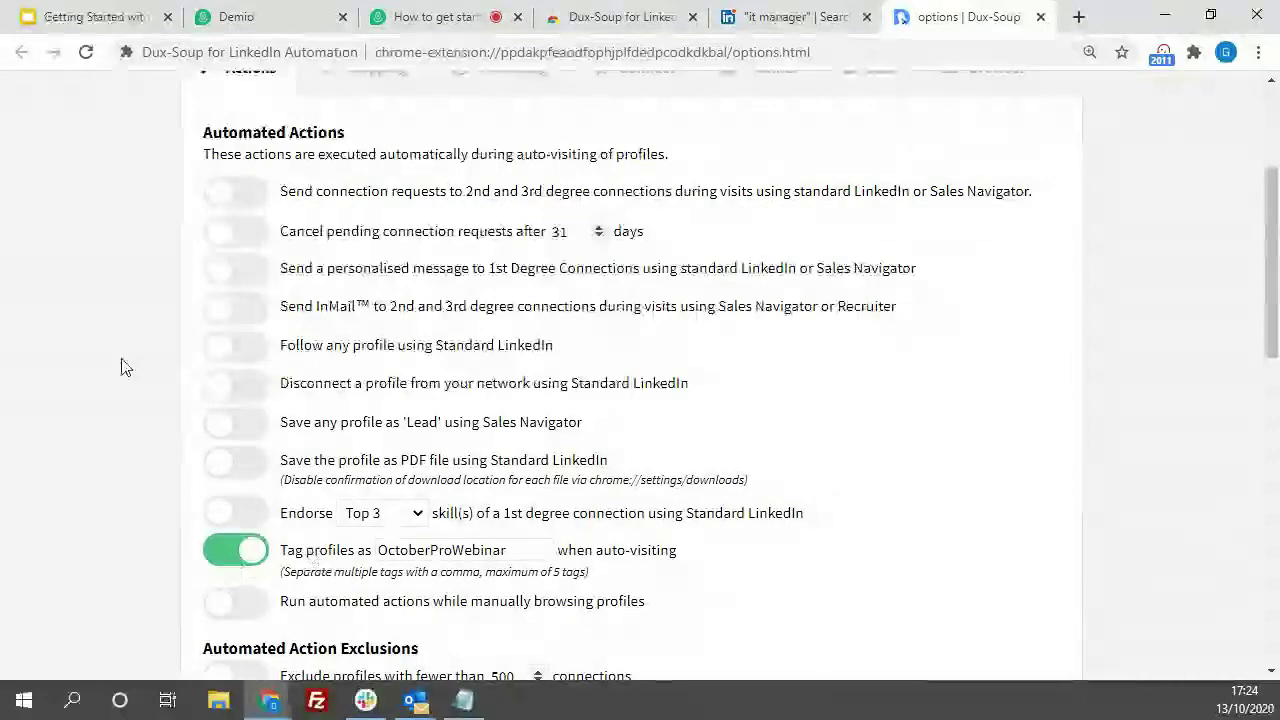
click(789, 19)
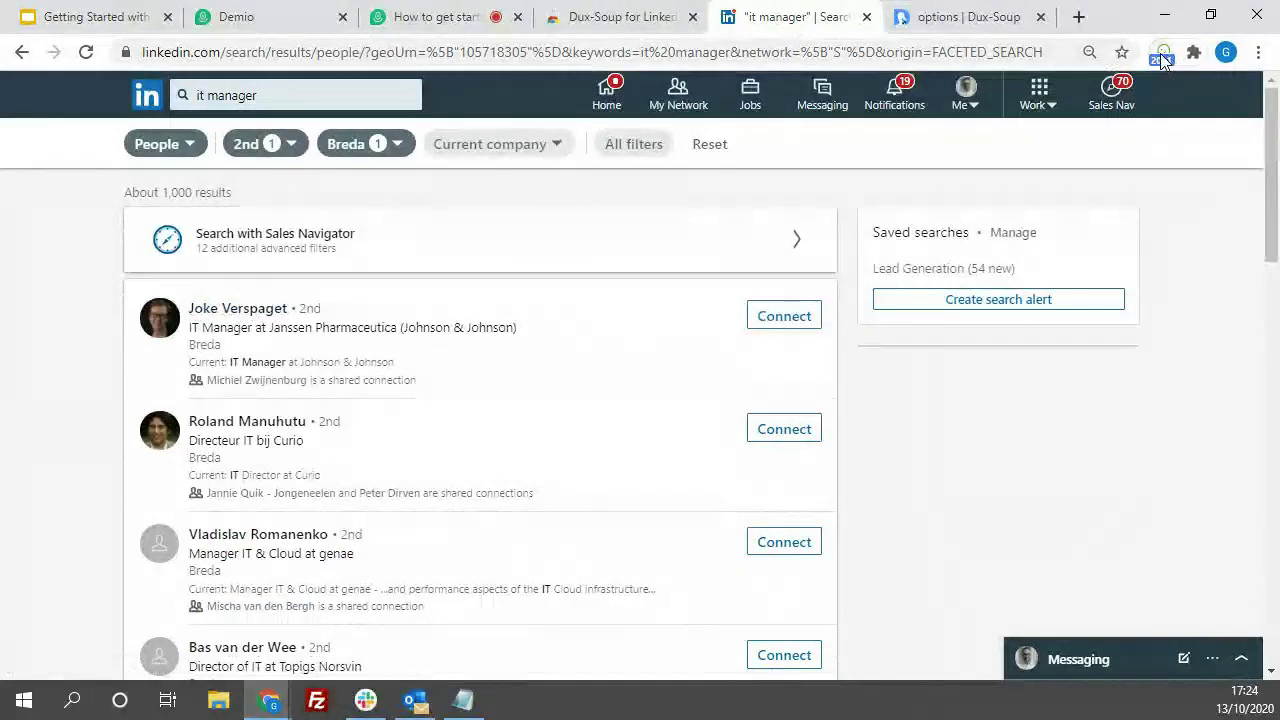
- In the Dux-Soup Throttling options, set profile visiting to Slow : under 200 per hour and the pause to after every 43 visits
click(1000, 18)
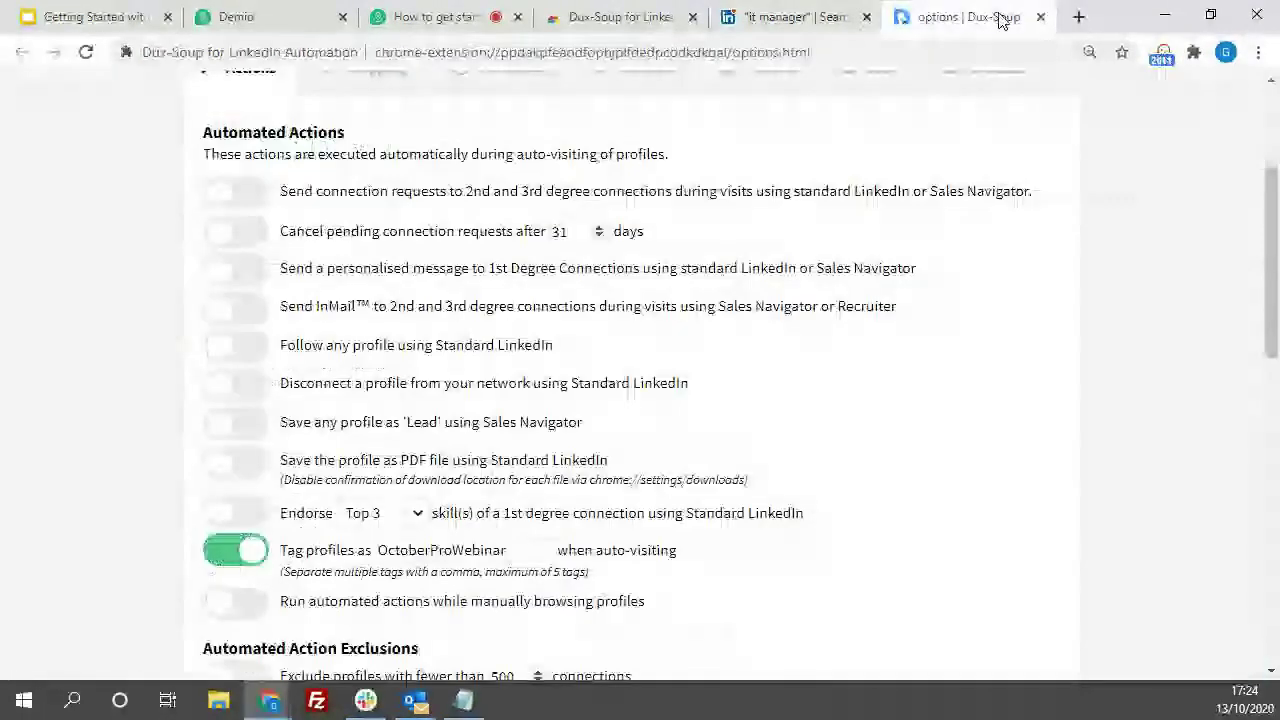
scroll(377, 163, up, 2)
click(508, 280)
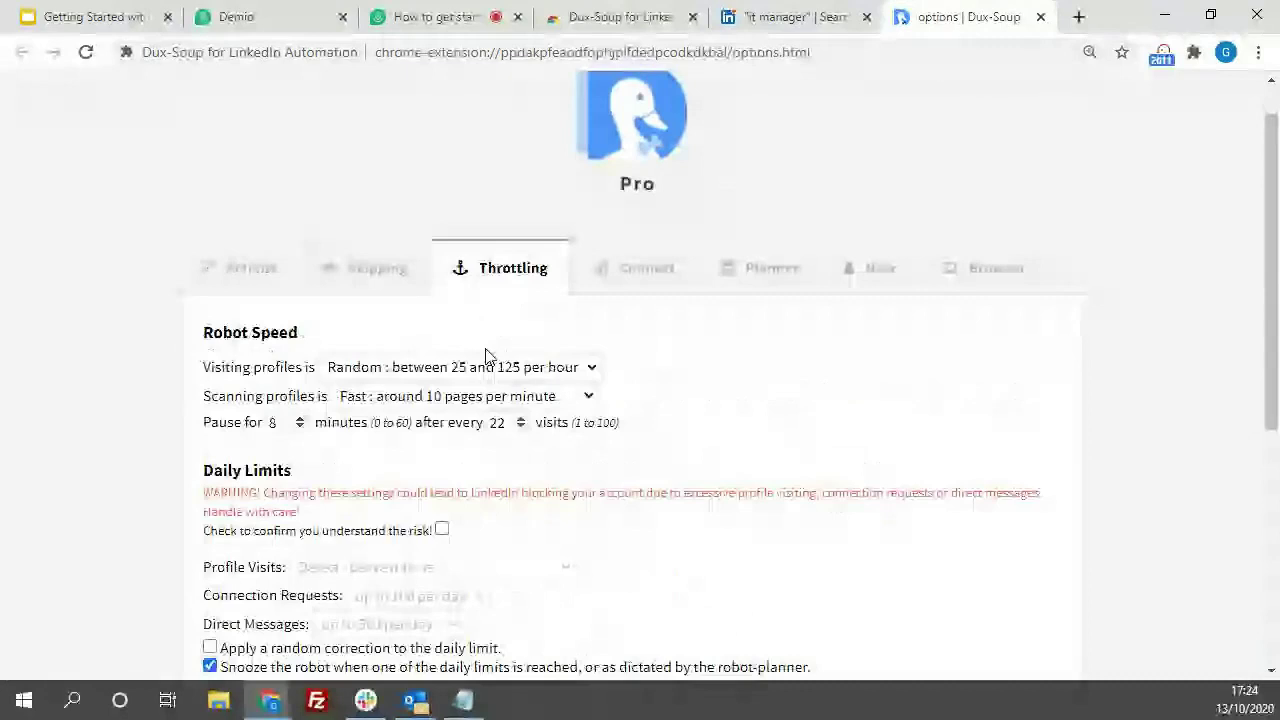
click(486, 366)
click(480, 434)
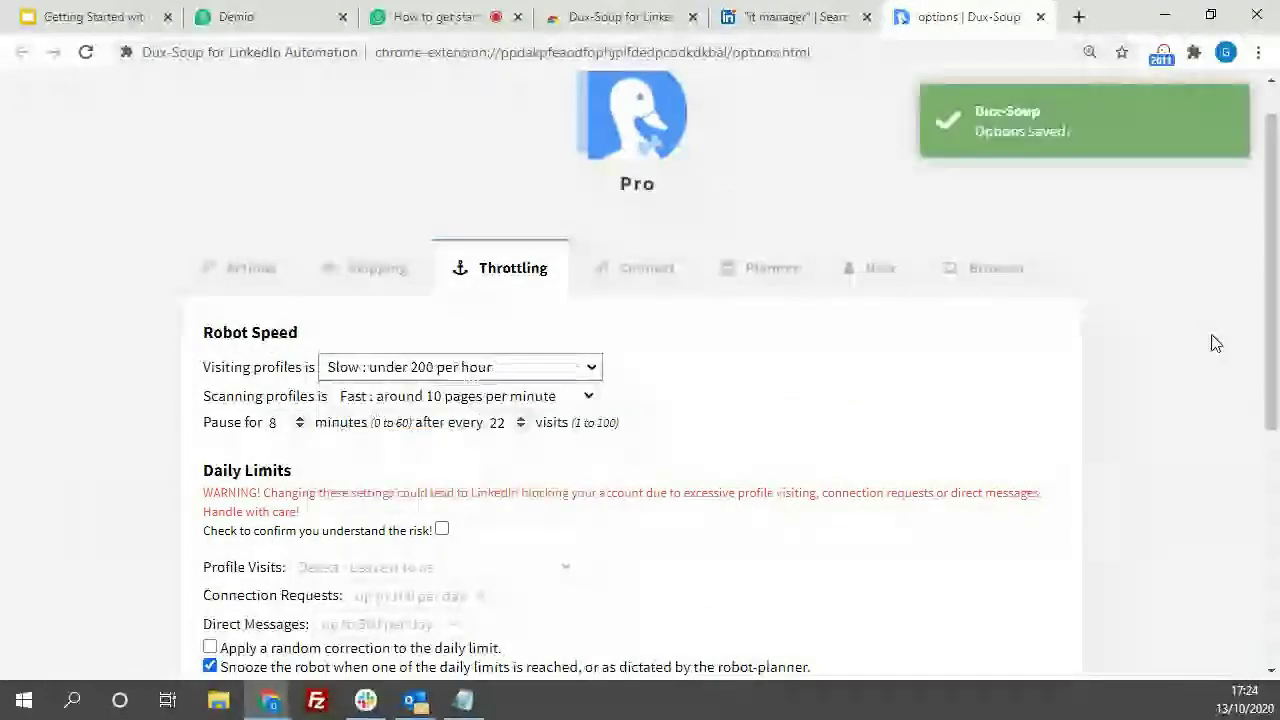
click(1212, 343)
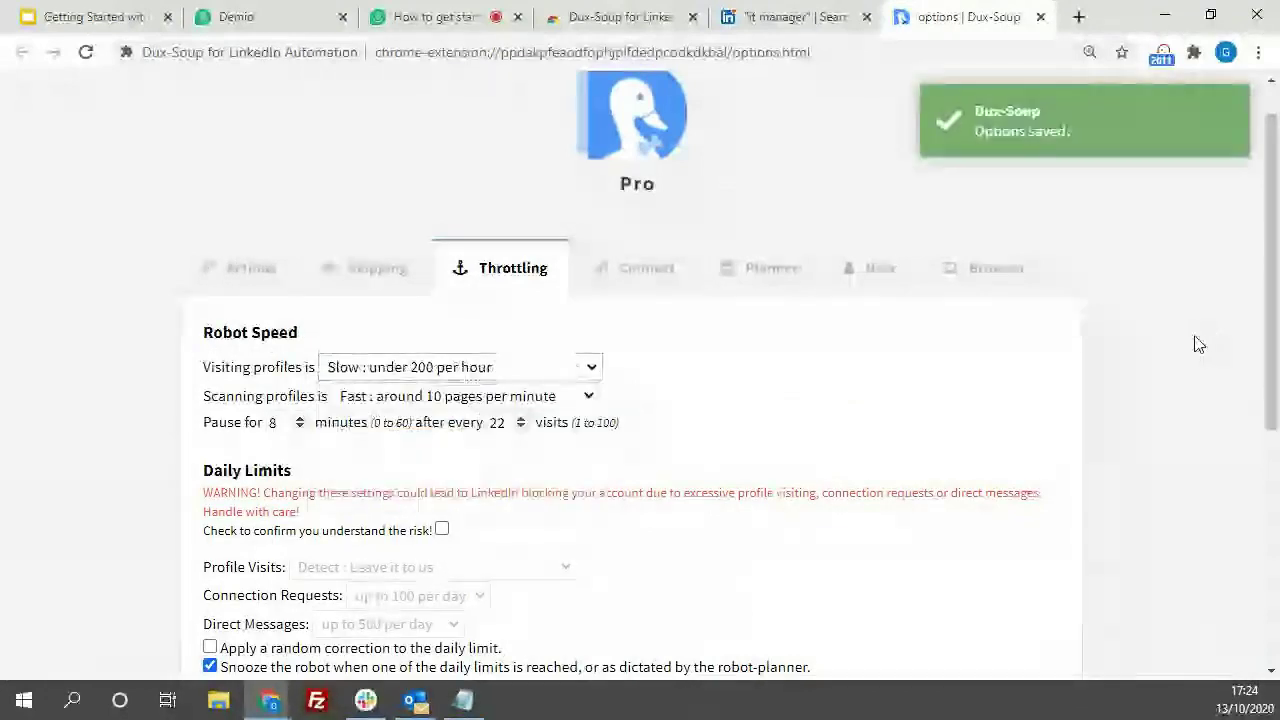
click(519, 418)
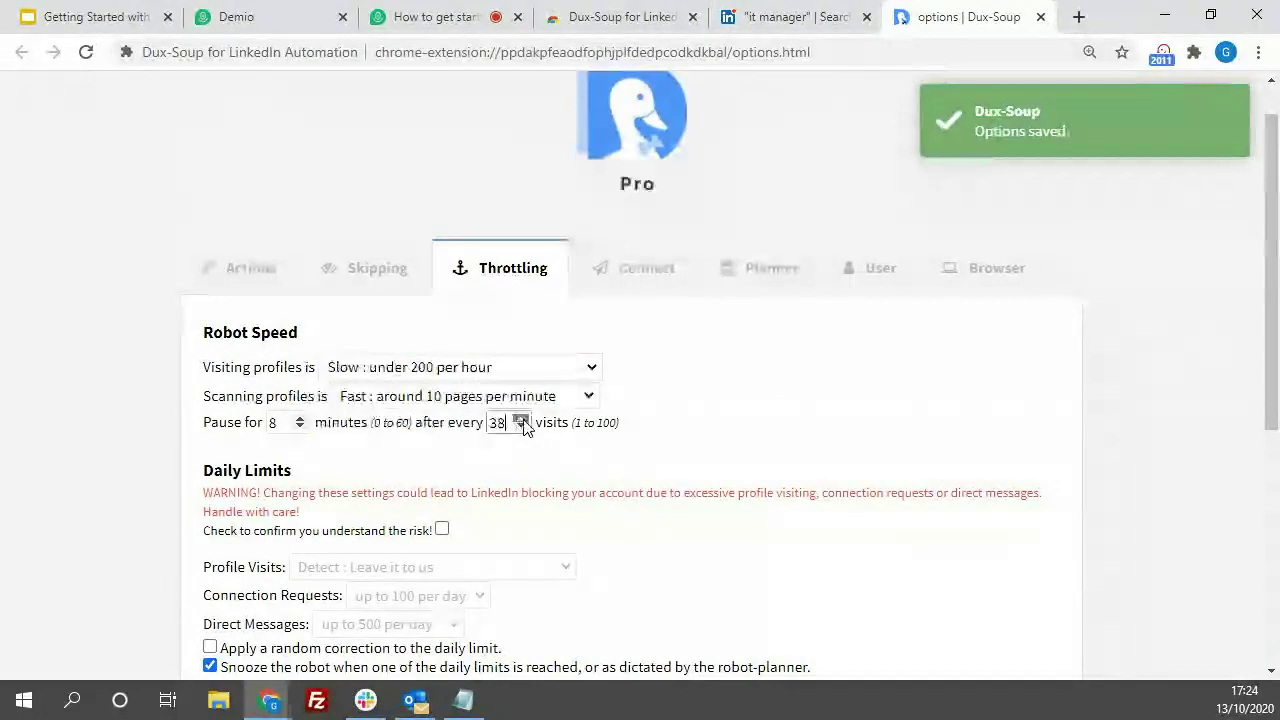
click(940, 426)
- Switch to the LinkedIn search and start auto-visiting its profiles with Dux-Soup, without looking up email addresses beyond 1st degree connections
click(781, 18)
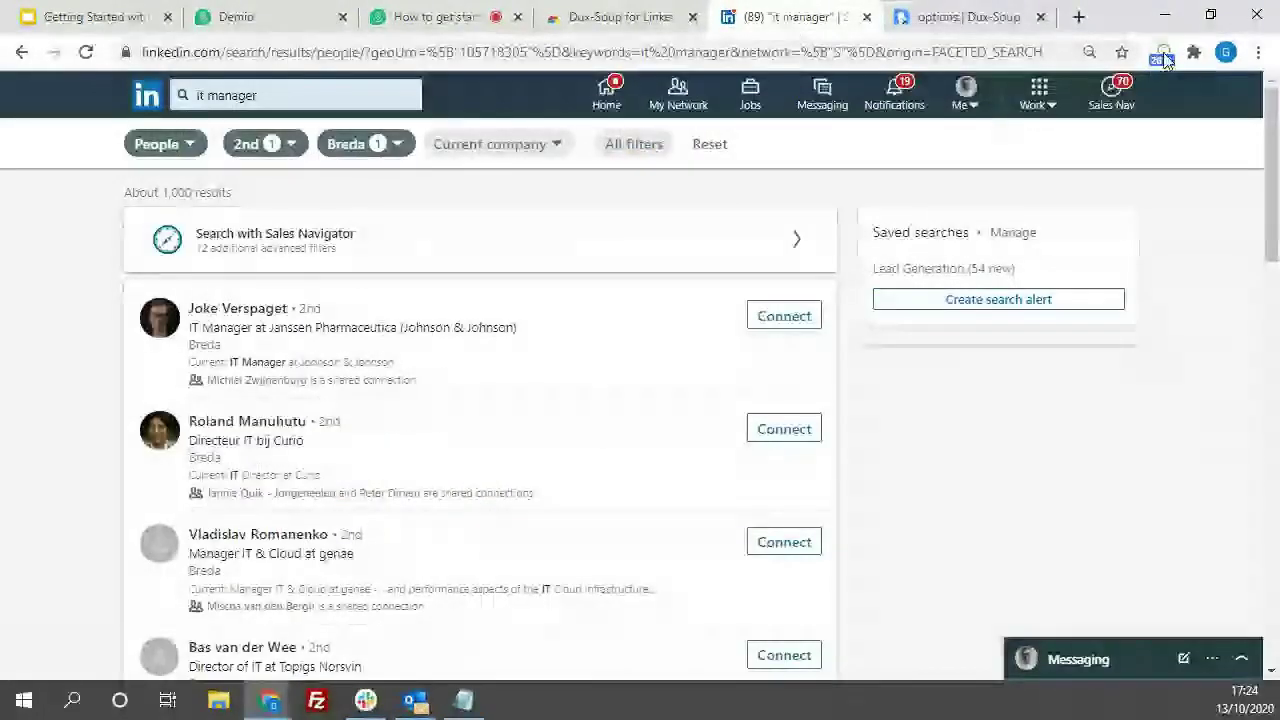
click(1163, 55)
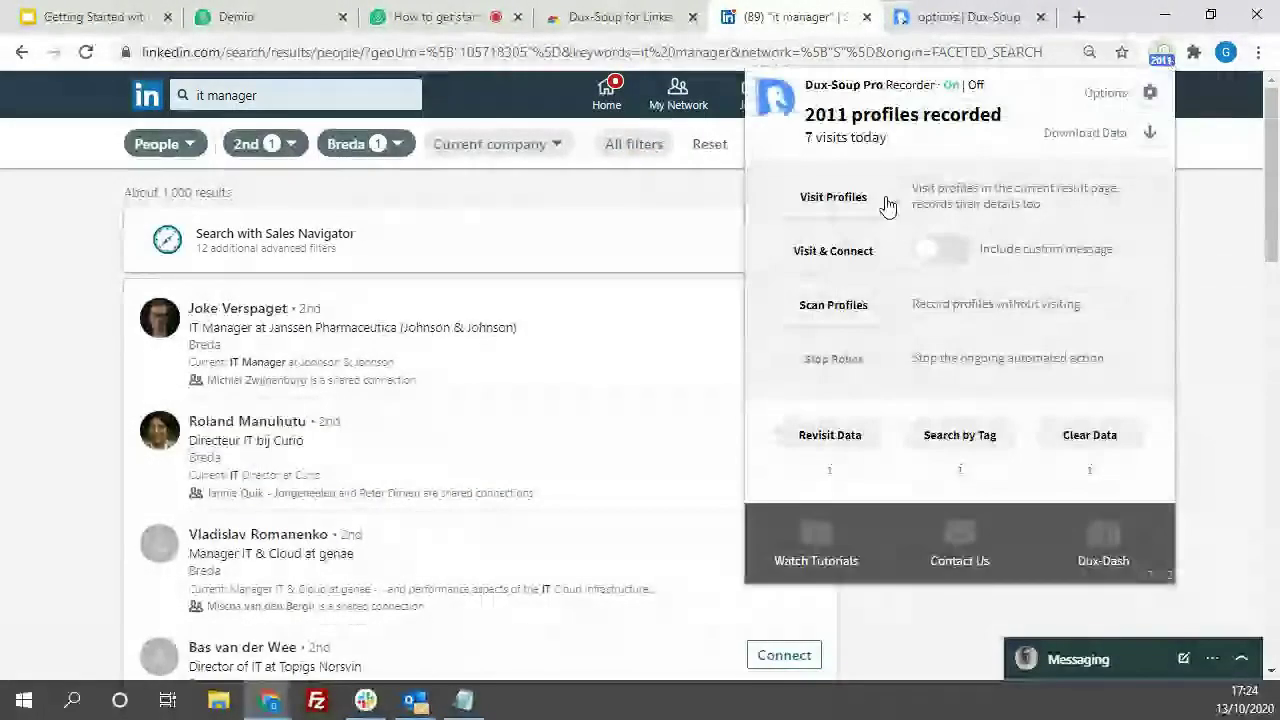
click(850, 200)
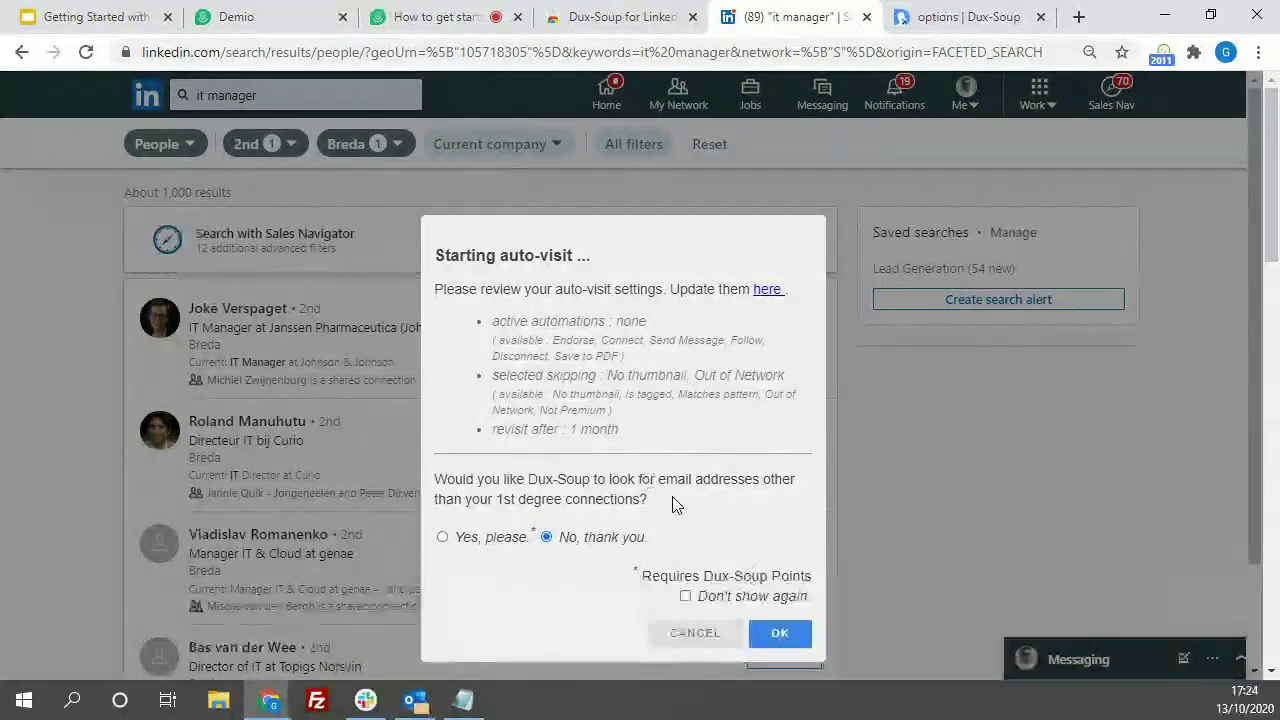
click(780, 634)
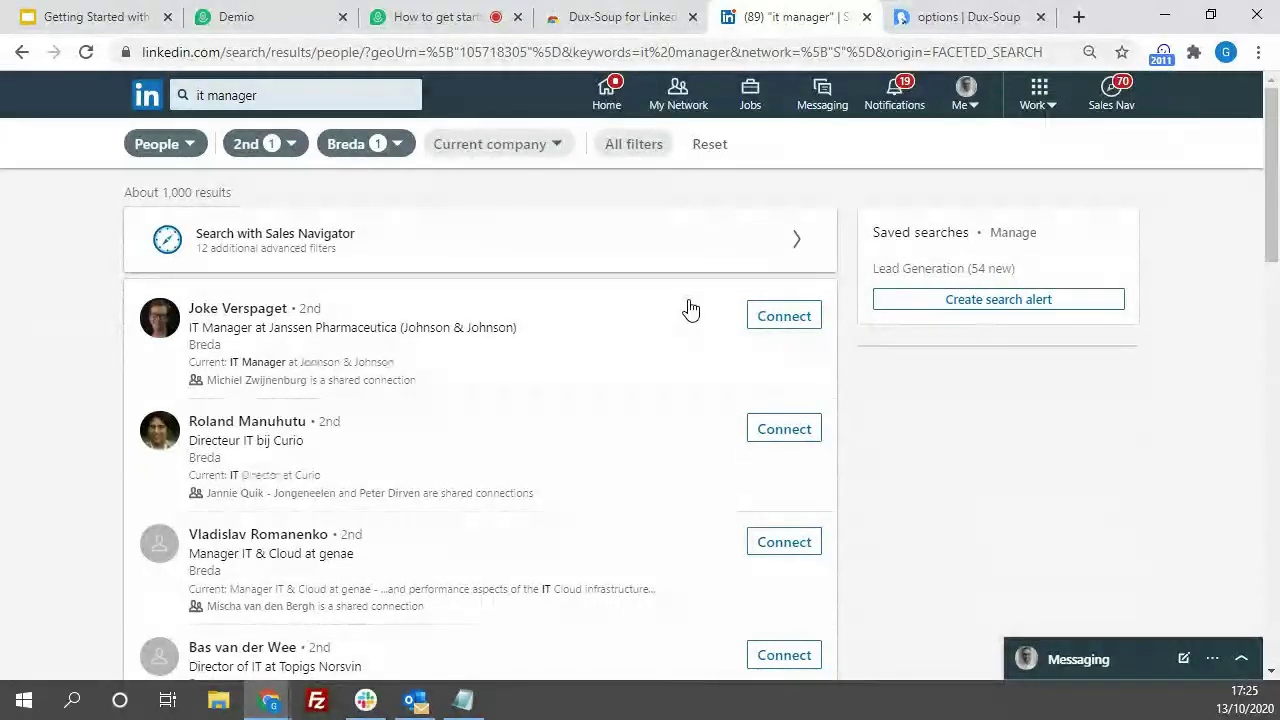
scroll(690, 310, down, 10)
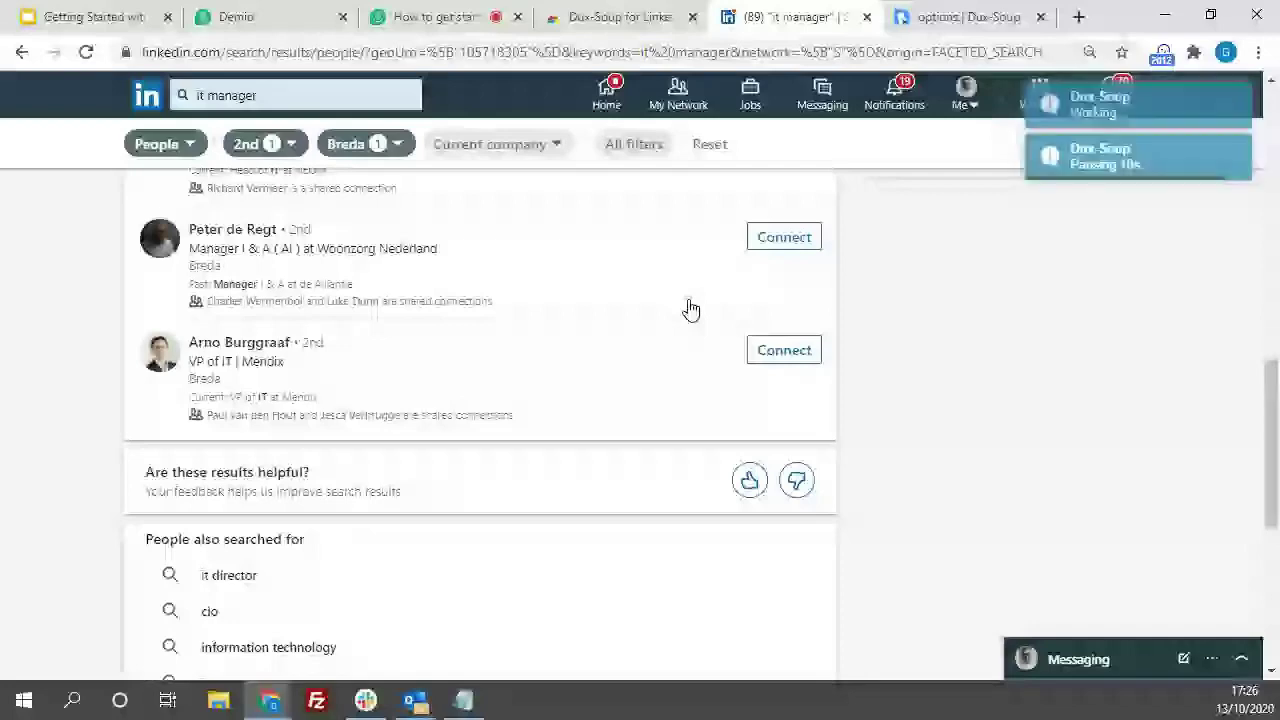
click(620, 17)
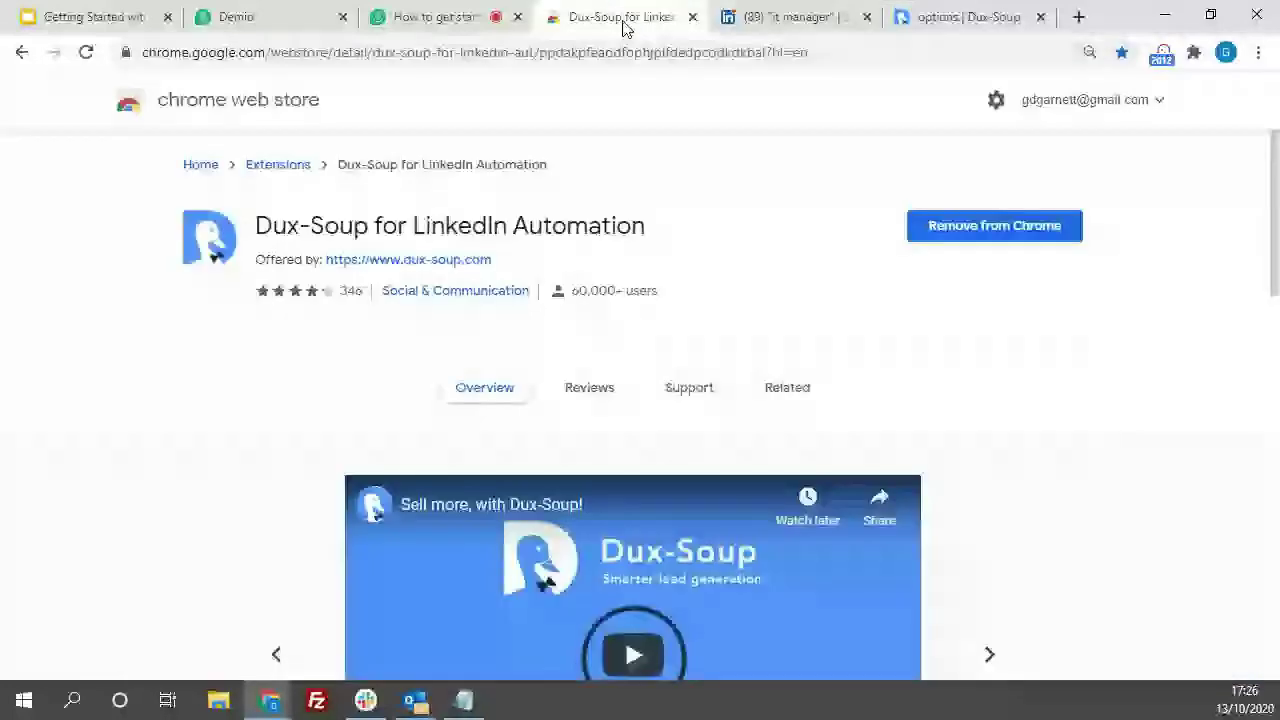
click(795, 17)
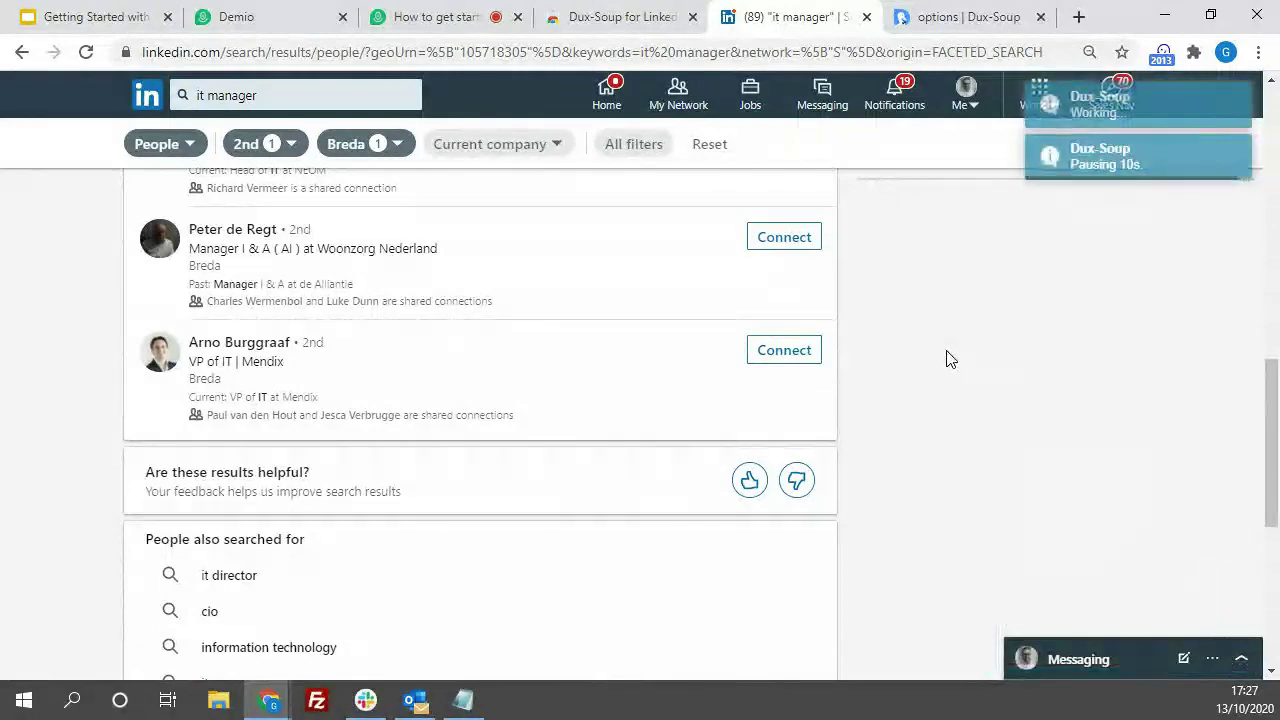
click(945, 18)
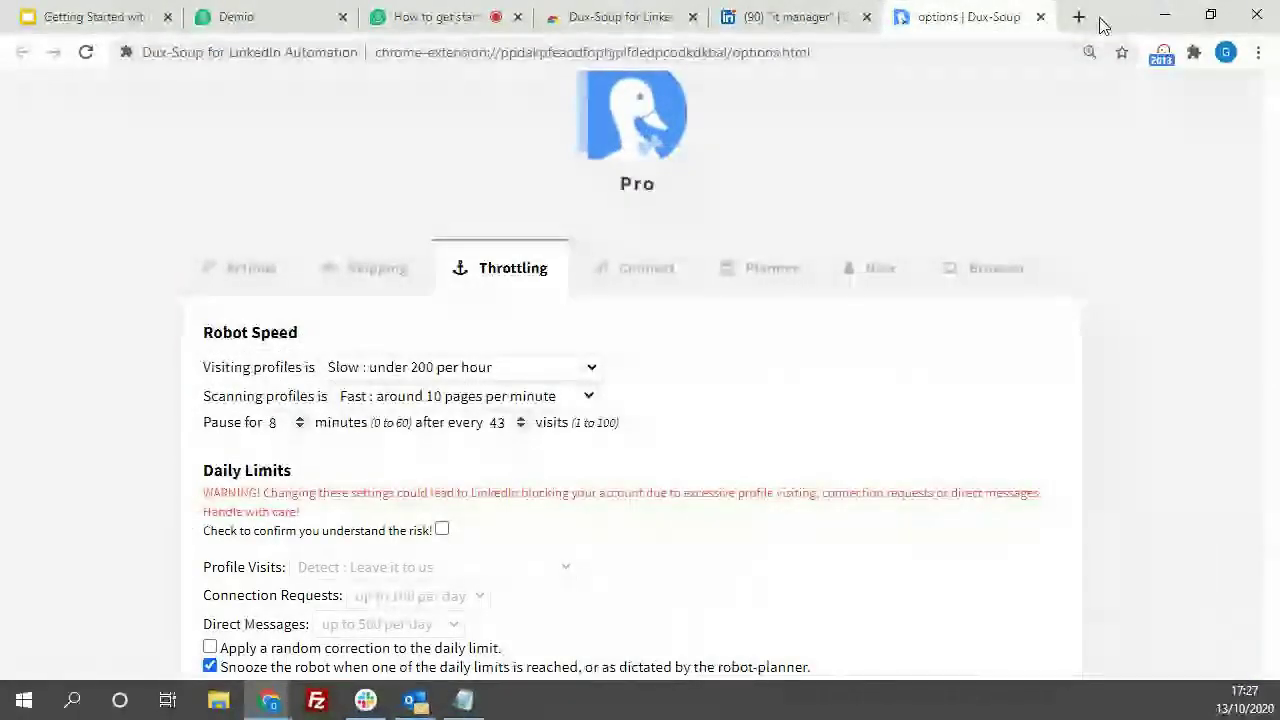
- Open the Dux-Soup Tag-Search tool from a new browser tab
click(1079, 17)
click(1161, 54)
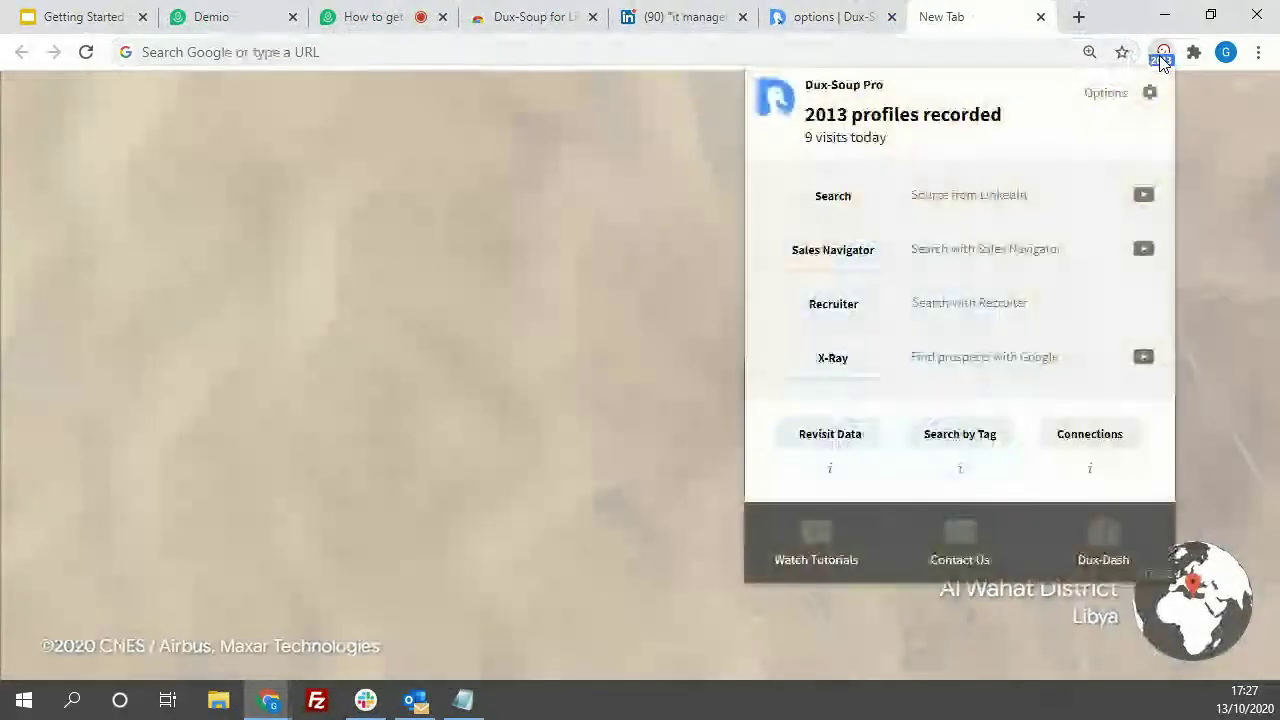
click(975, 444)
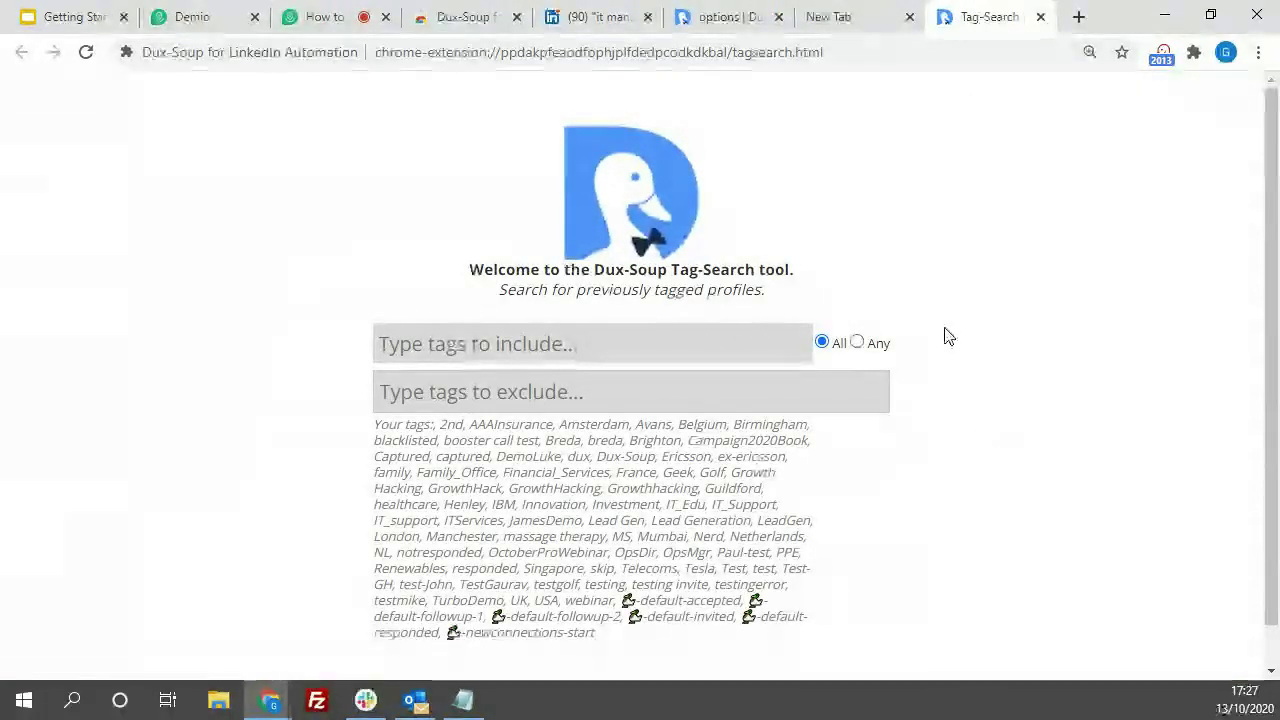
- Check the tagging option in the Actions settings of the Dux-Soup options and return to the Tag-Search tool
click(737, 30)
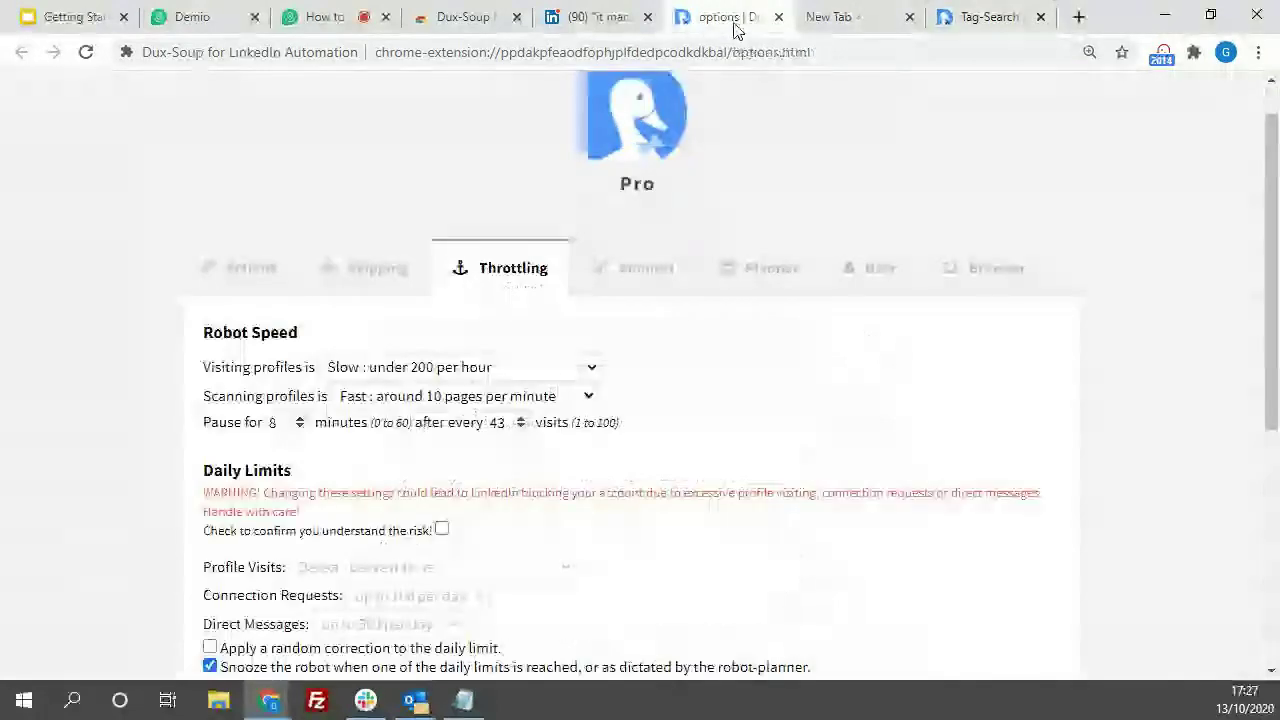
click(240, 268)
scroll(1214, 406, down, 5)
key(ctrl+9)
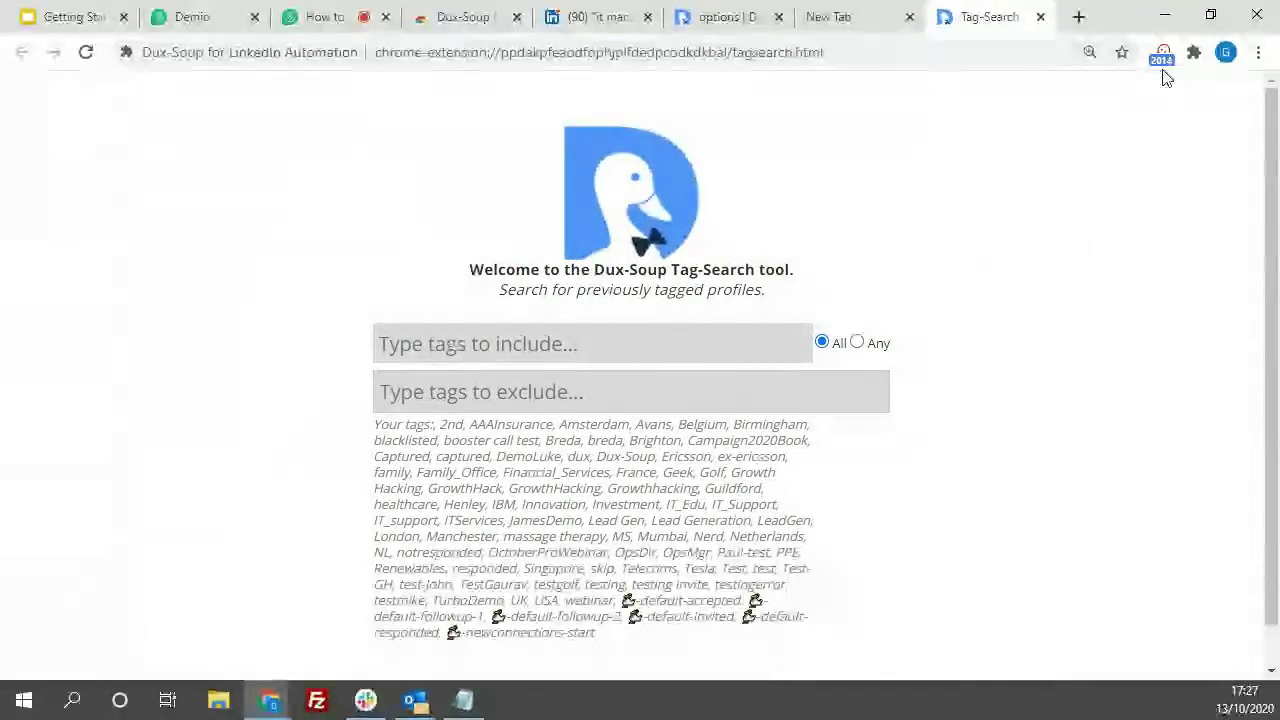
- Search for profiles tagged OctoberProWebinar and examine the listed matches
click(662, 356)
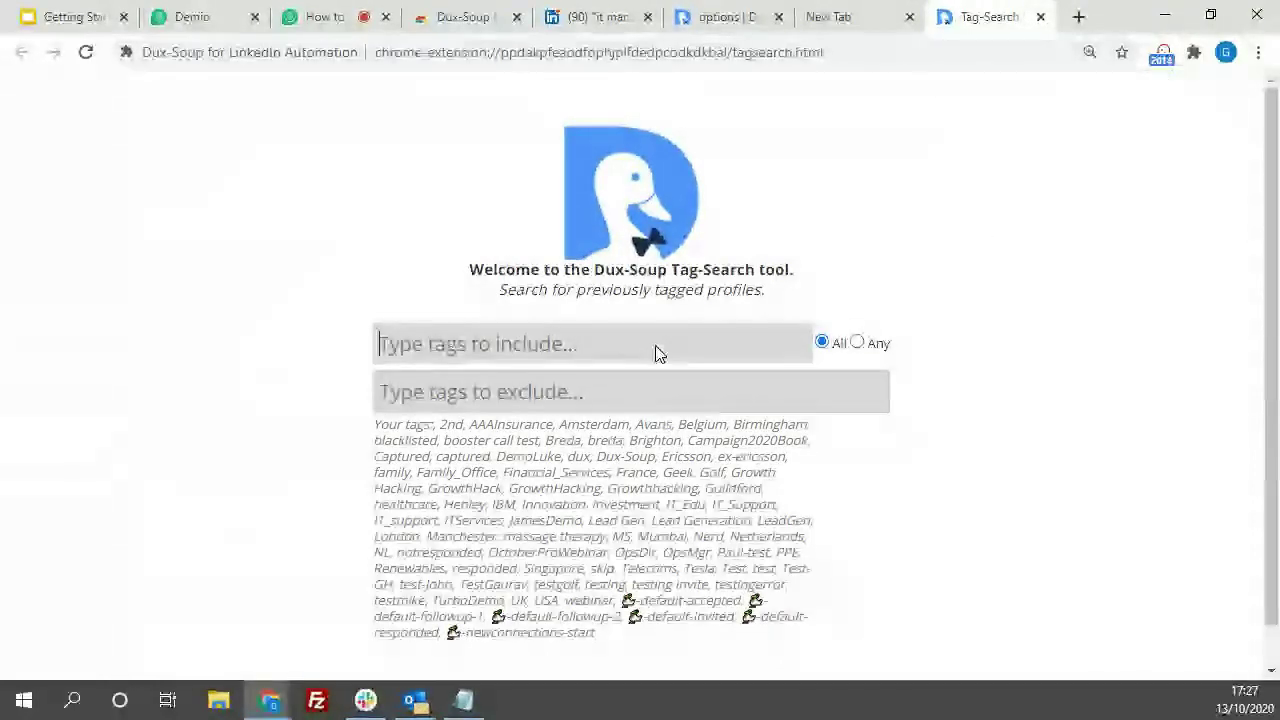
text(o)
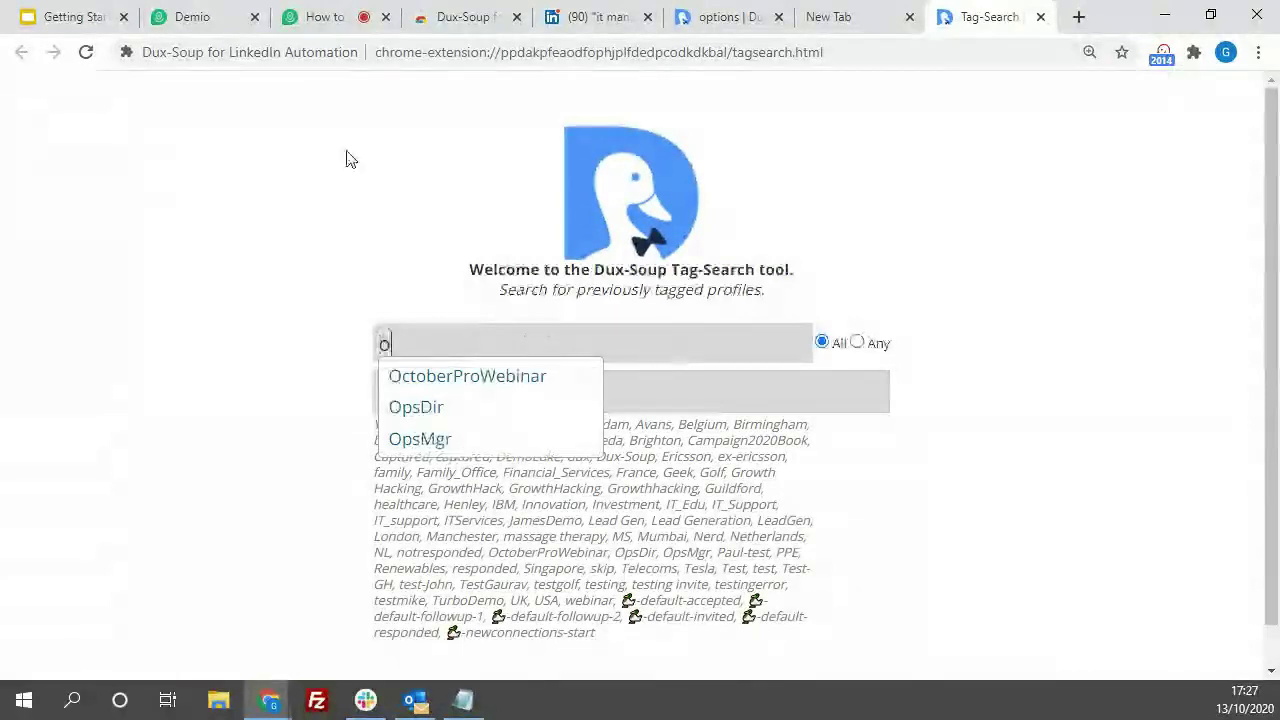
click(512, 384)
scroll(1118, 338, down, 3)
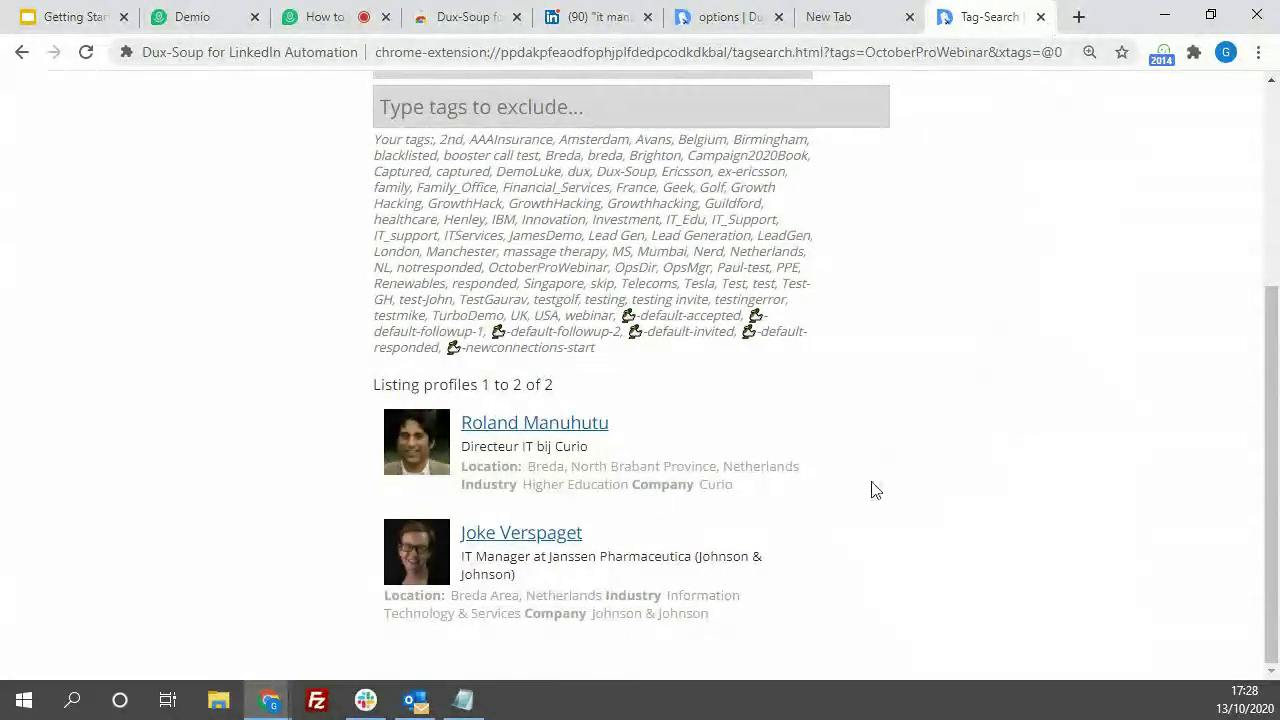
- Return to the LinkedIn search and stop the running Dux-Soup robot
click(603, 20)
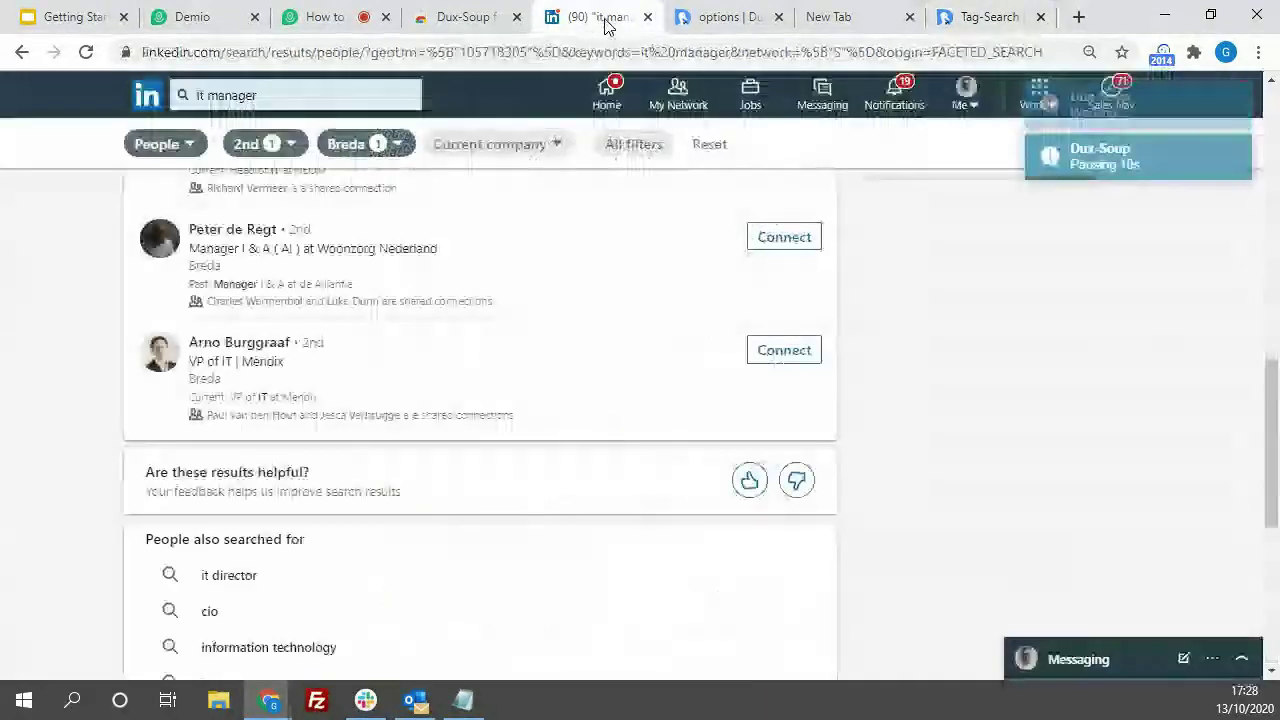
click(1163, 56)
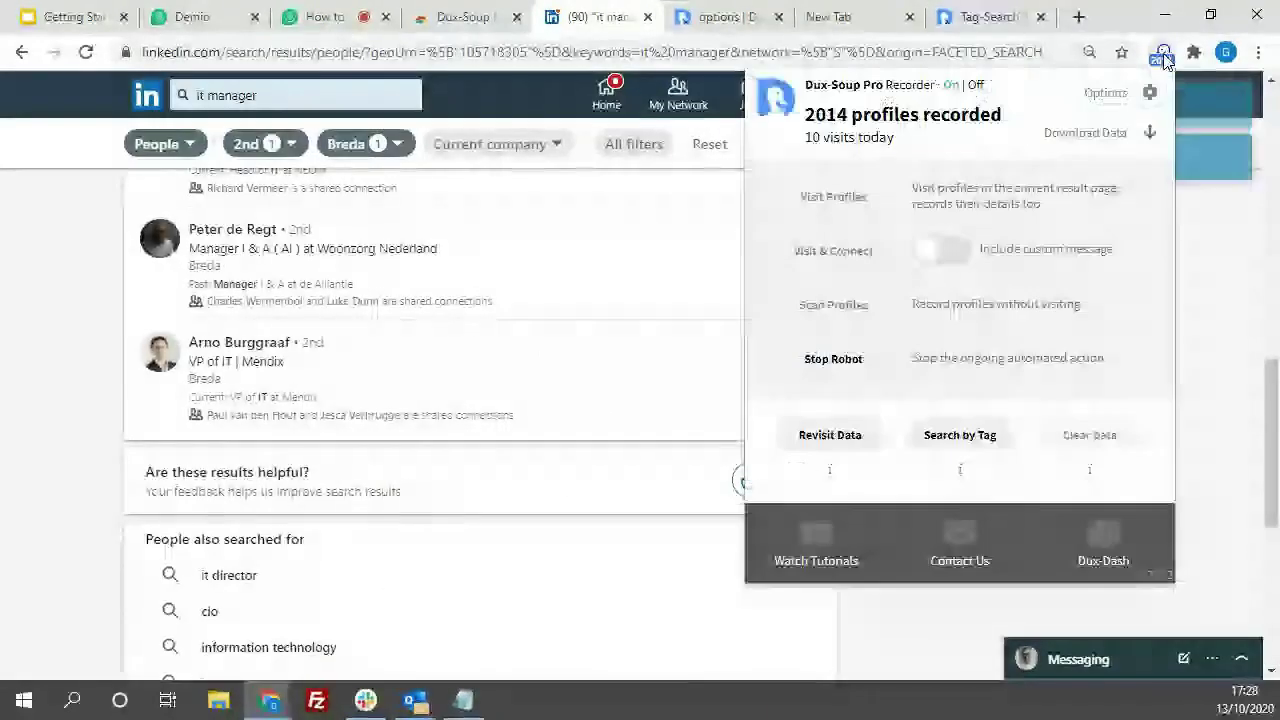
click(831, 358)
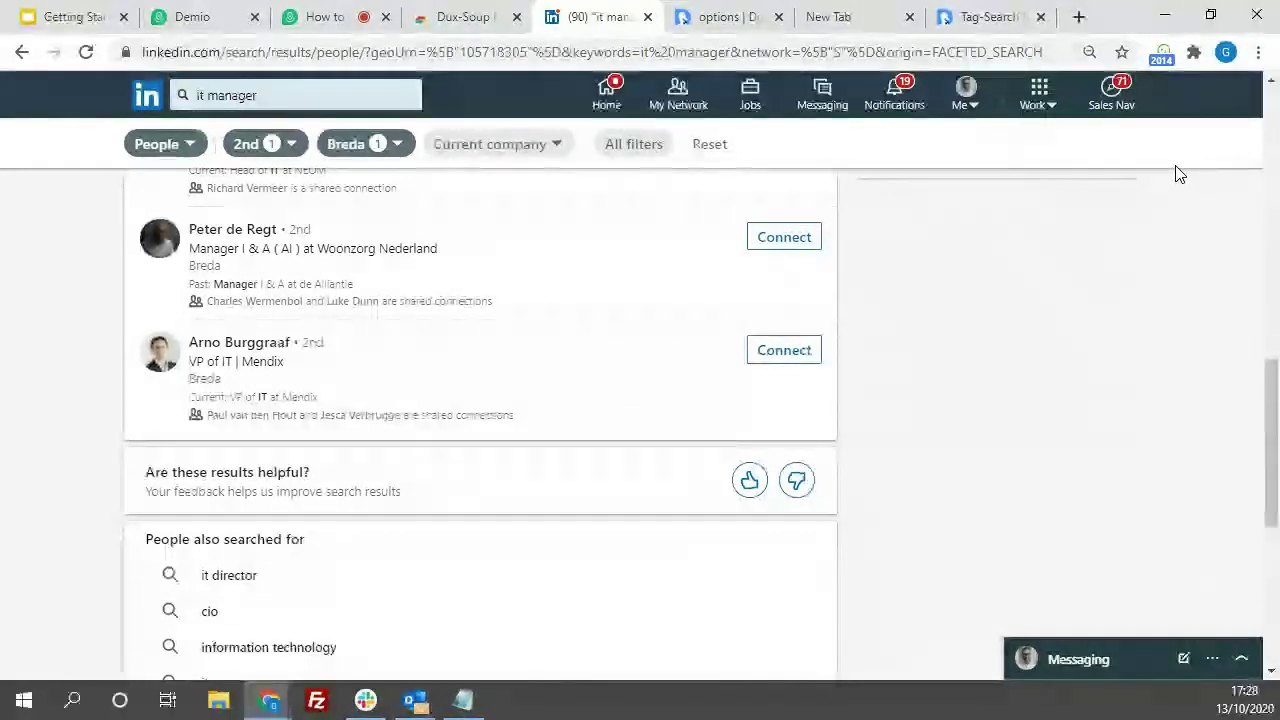
- Clear all cached profile data recorded by Dux-Soup and confirm the removal
click(1161, 52)
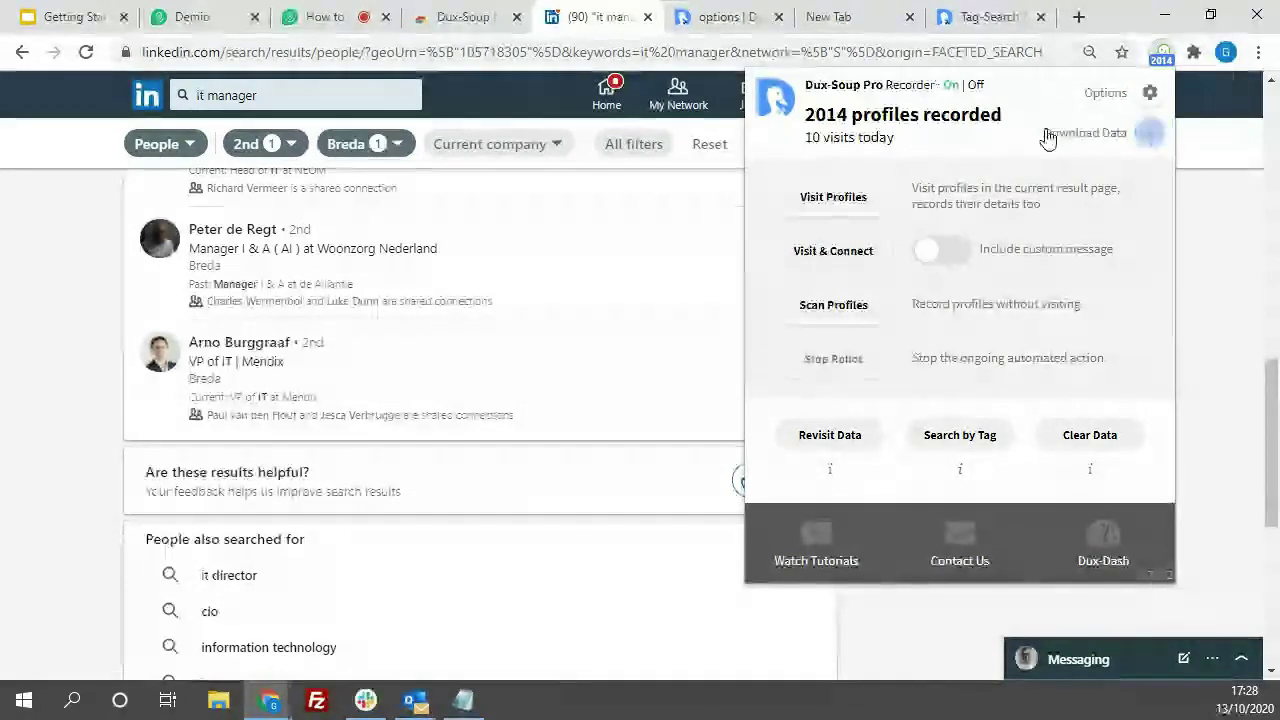
click(613, 27)
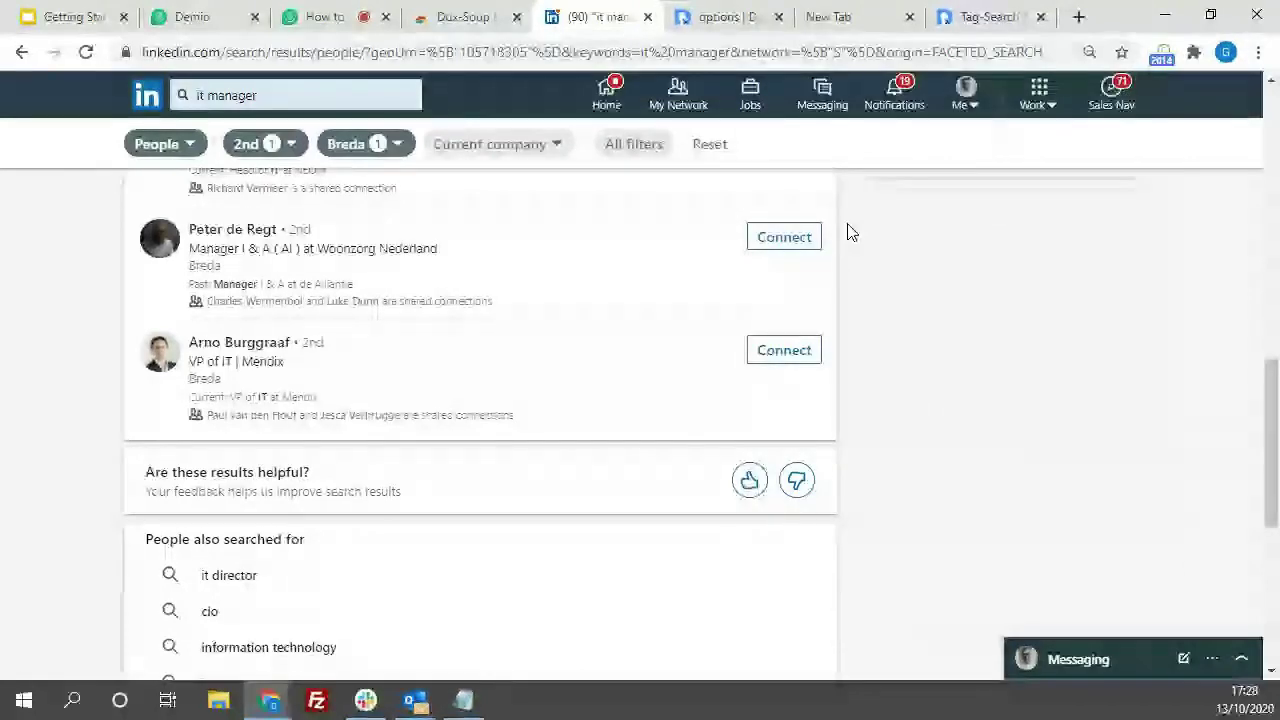
scroll(954, 306, up, 10)
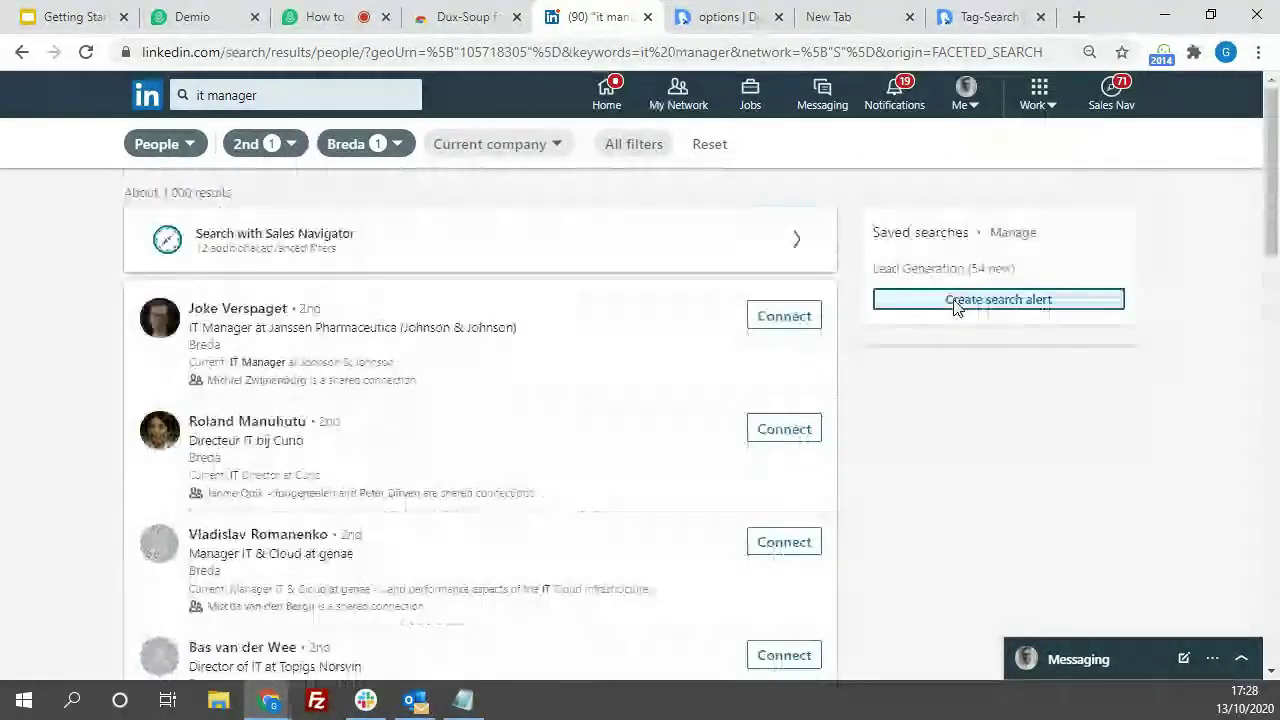
click(1162, 58)
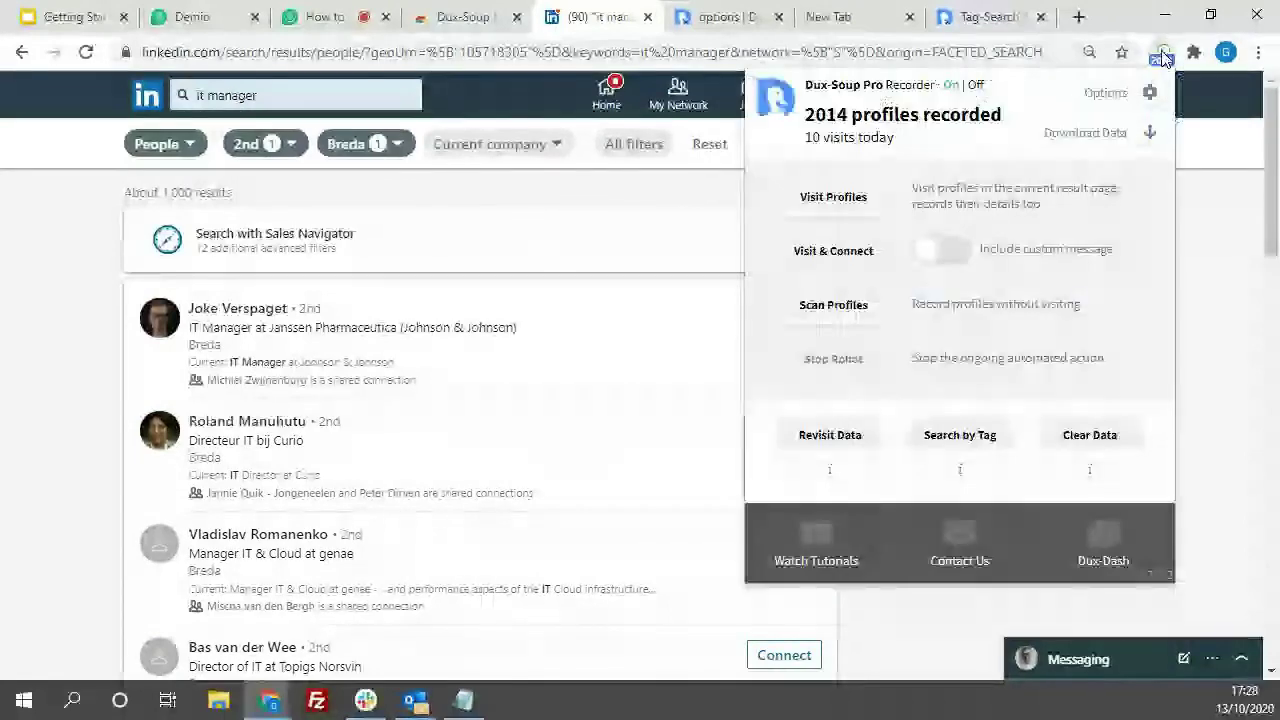
click(1100, 435)
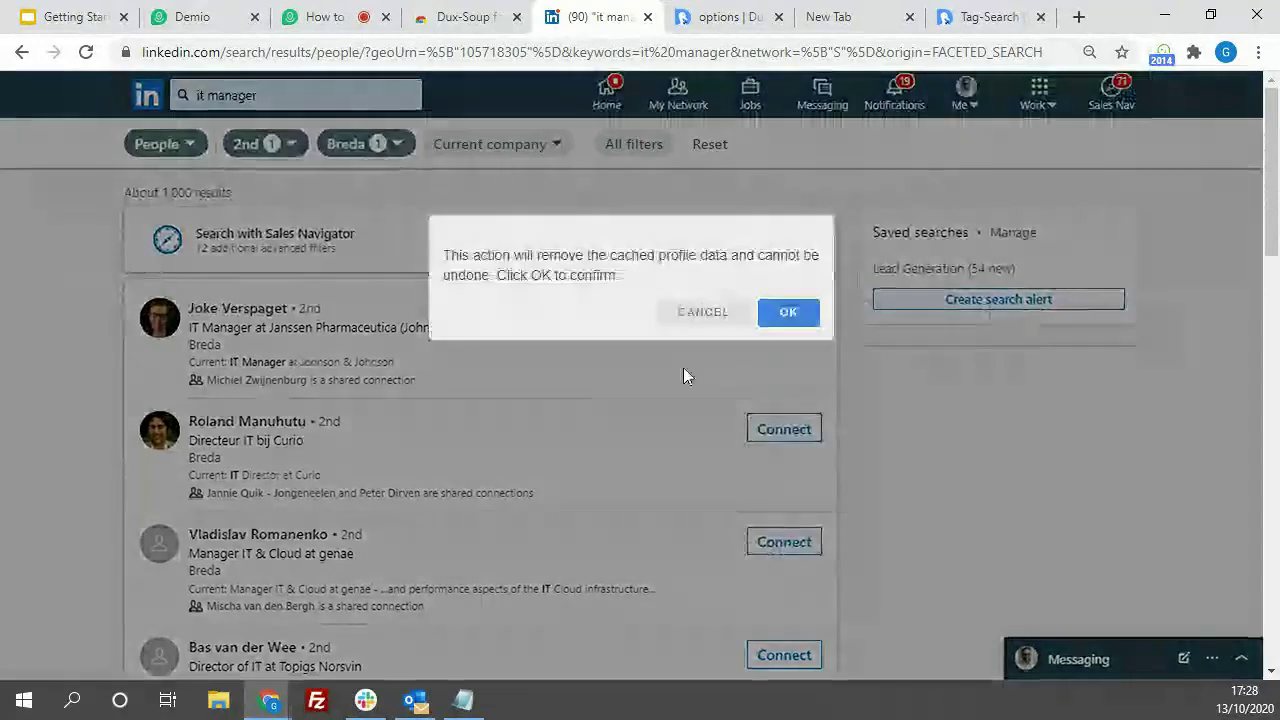
click(798, 313)
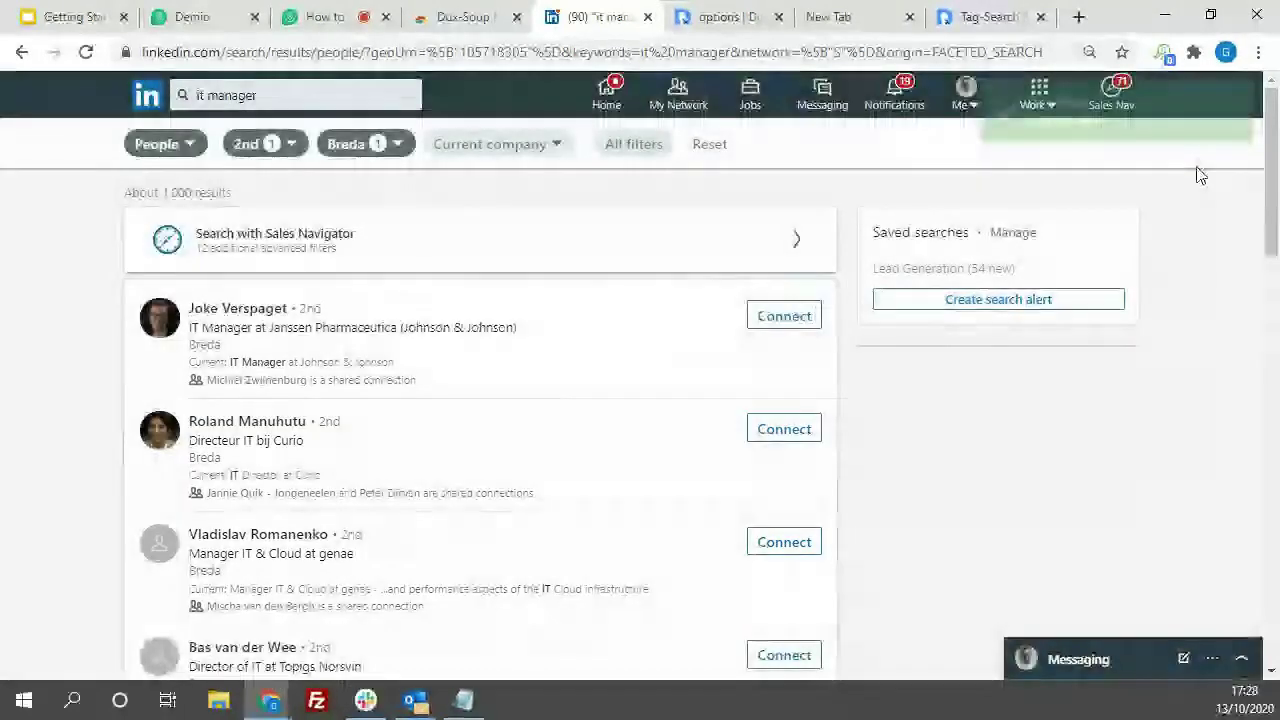
- Scan the profiles in the it manager search results without visiting them, and stop the robot after the second results page
click(1163, 58)
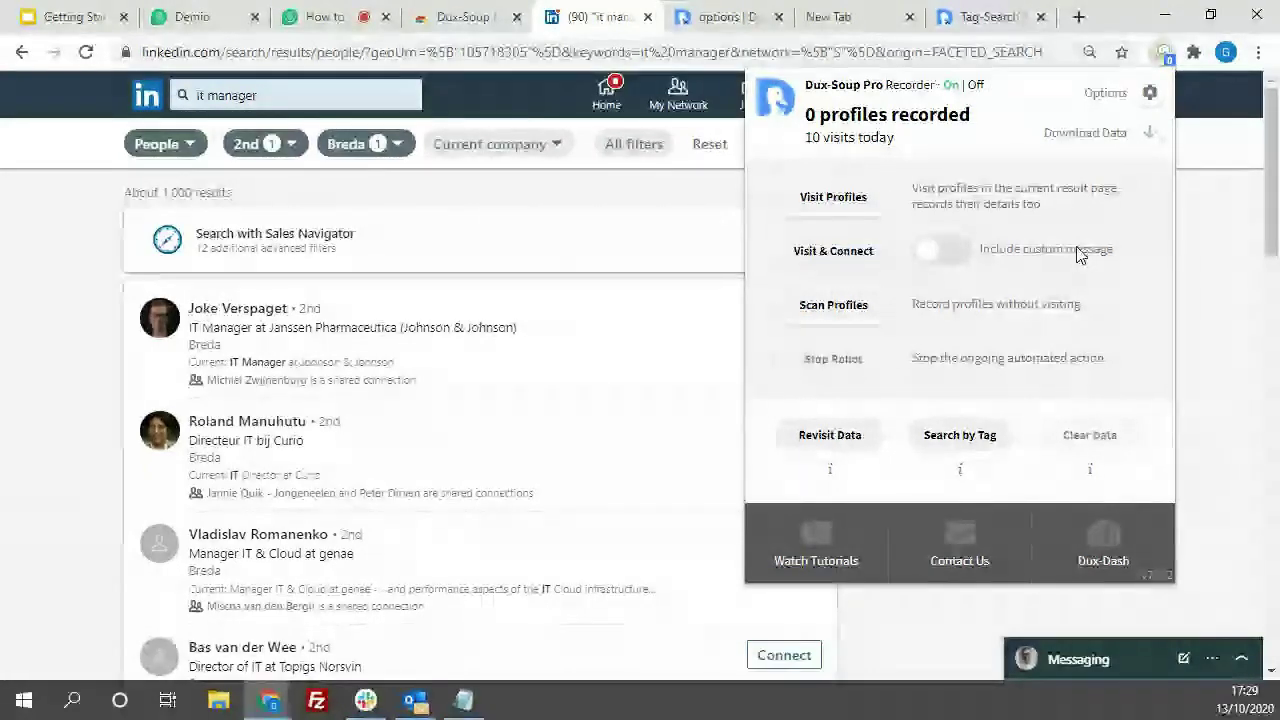
click(833, 306)
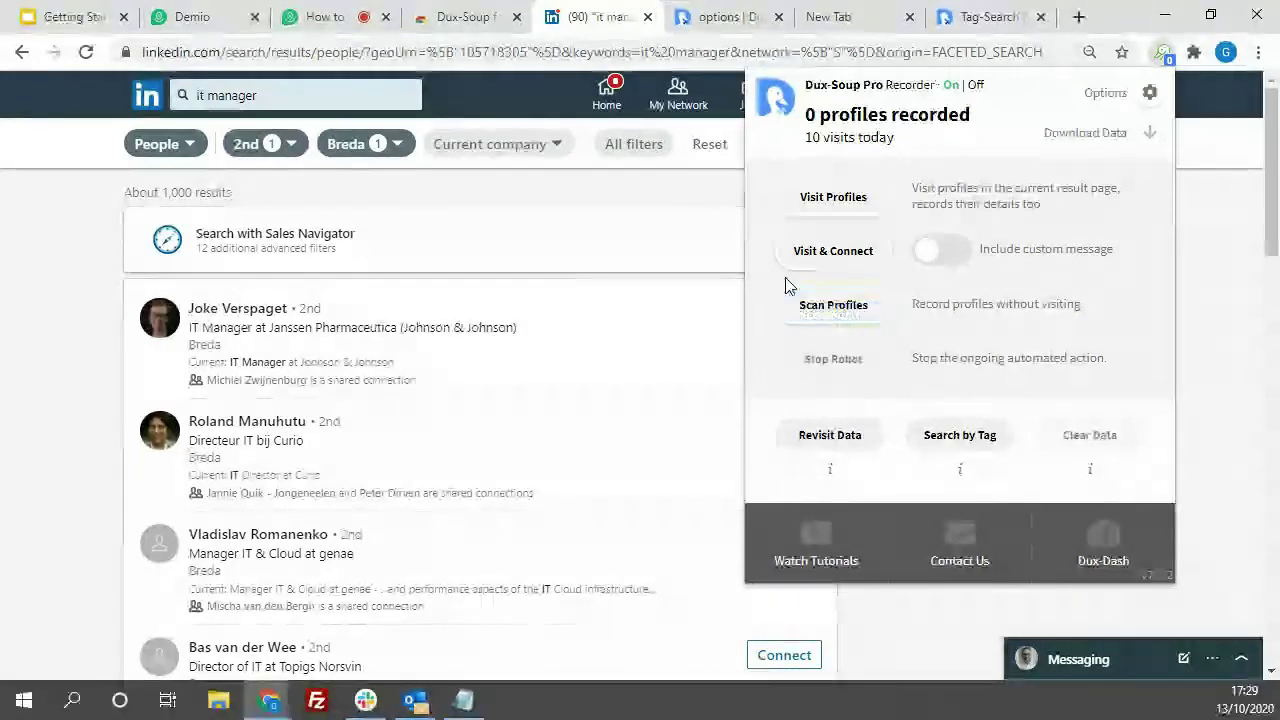
click(870, 312)
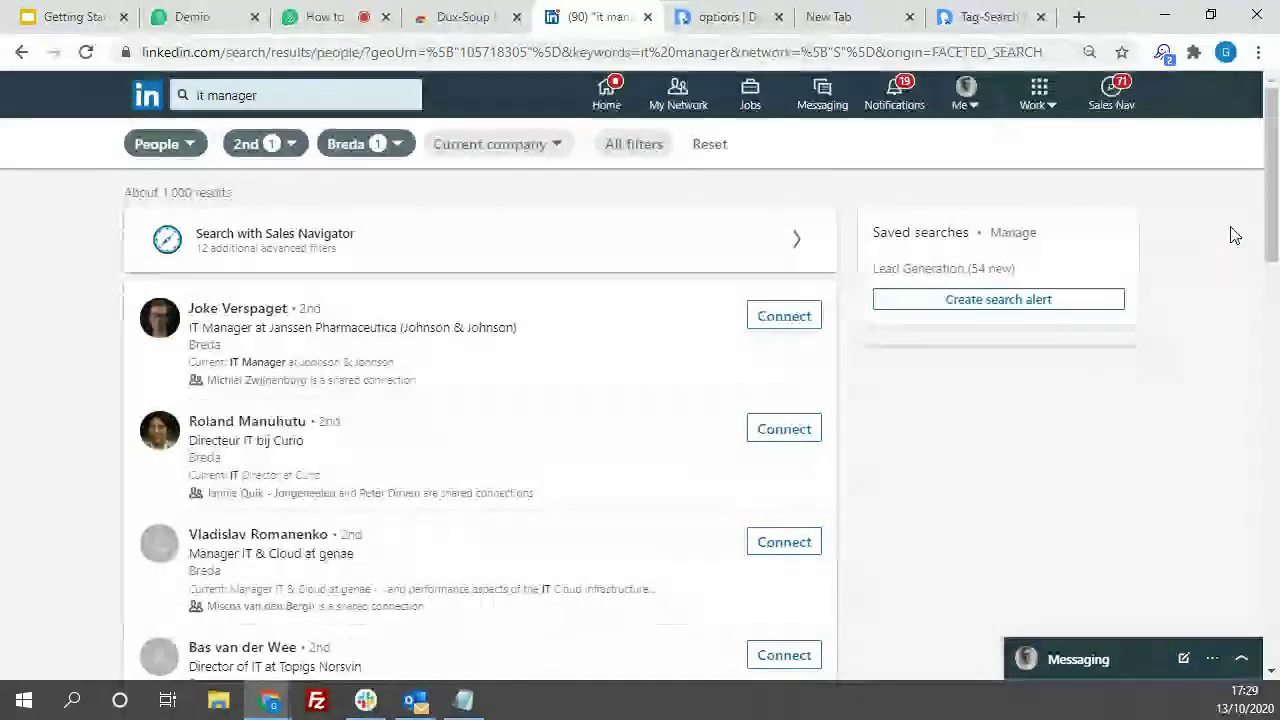
scroll(1235, 235, down, 6)
scroll(1235, 235, down, 2)
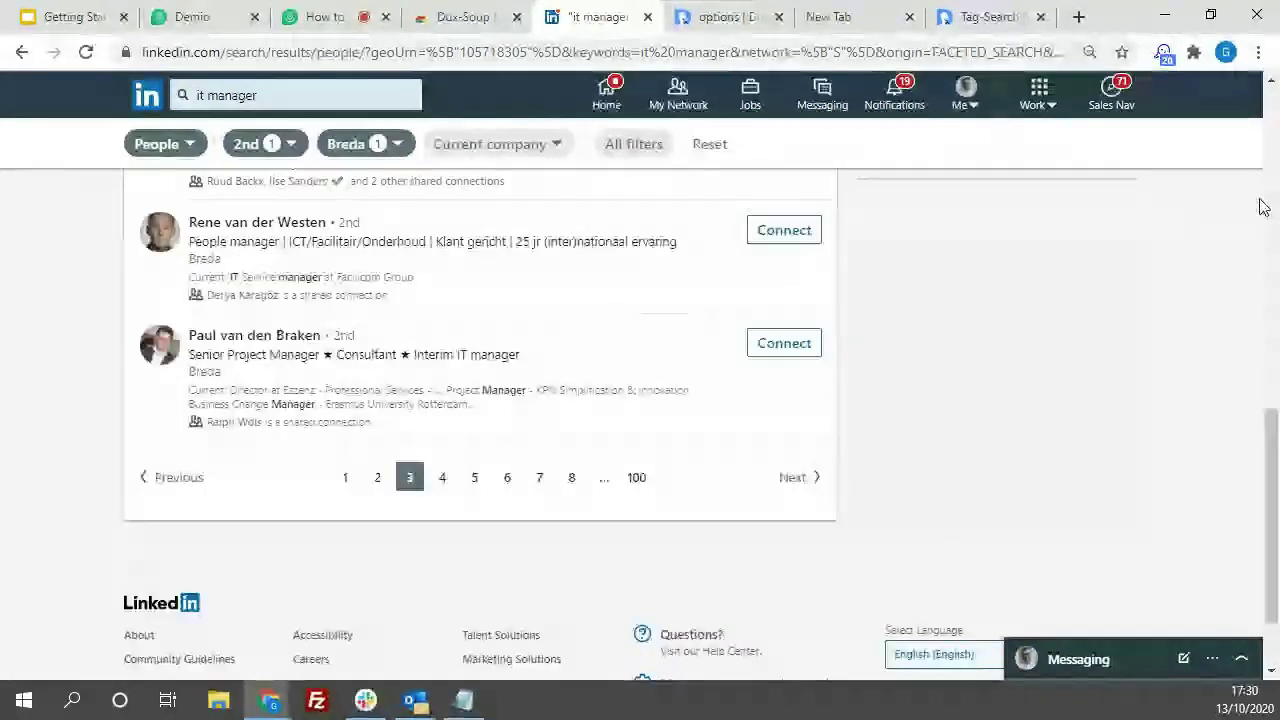
click(1164, 54)
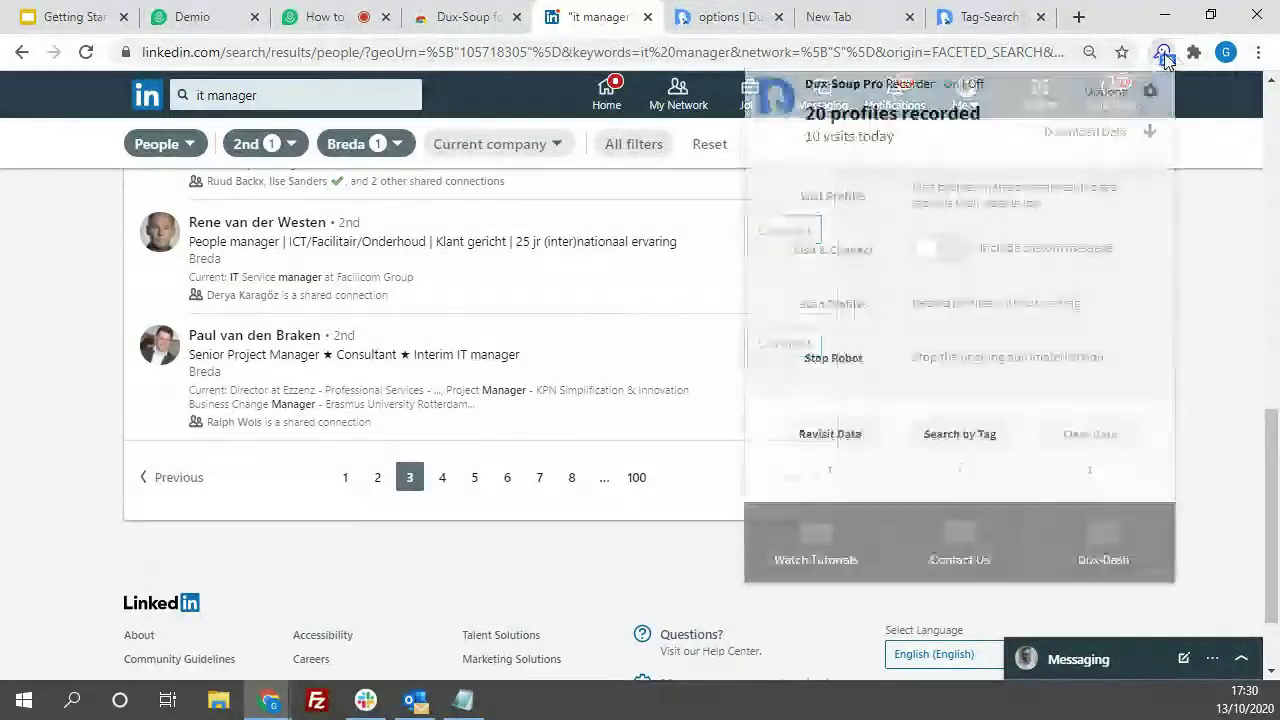
click(833, 358)
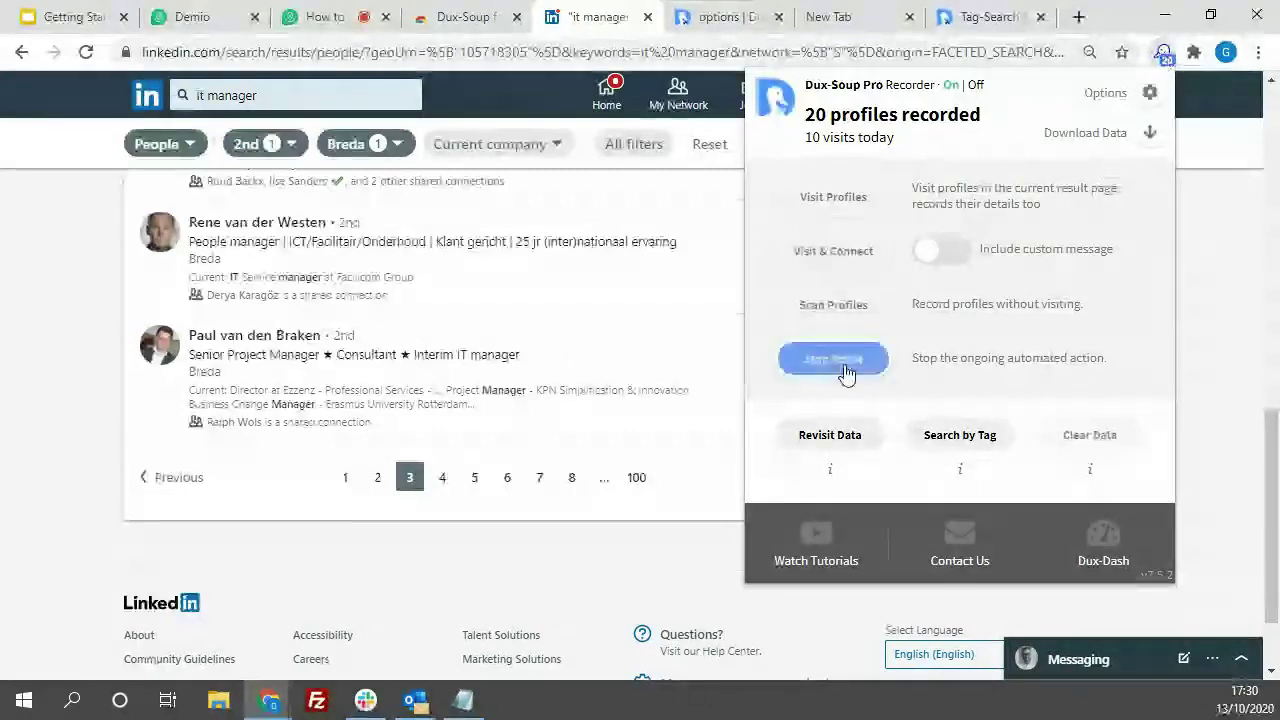
- Download the captured scan data from Dux-Soup and open the downloaded file in Excel
click(1163, 53)
click(1150, 136)
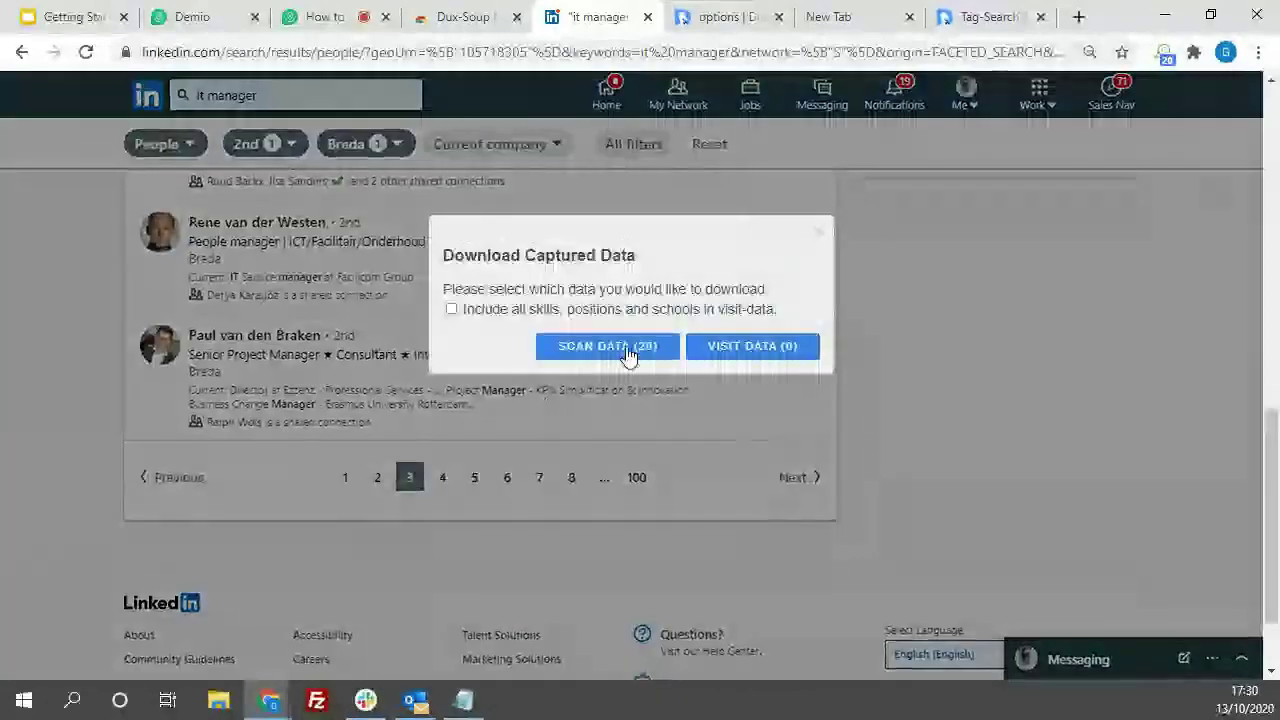
click(608, 346)
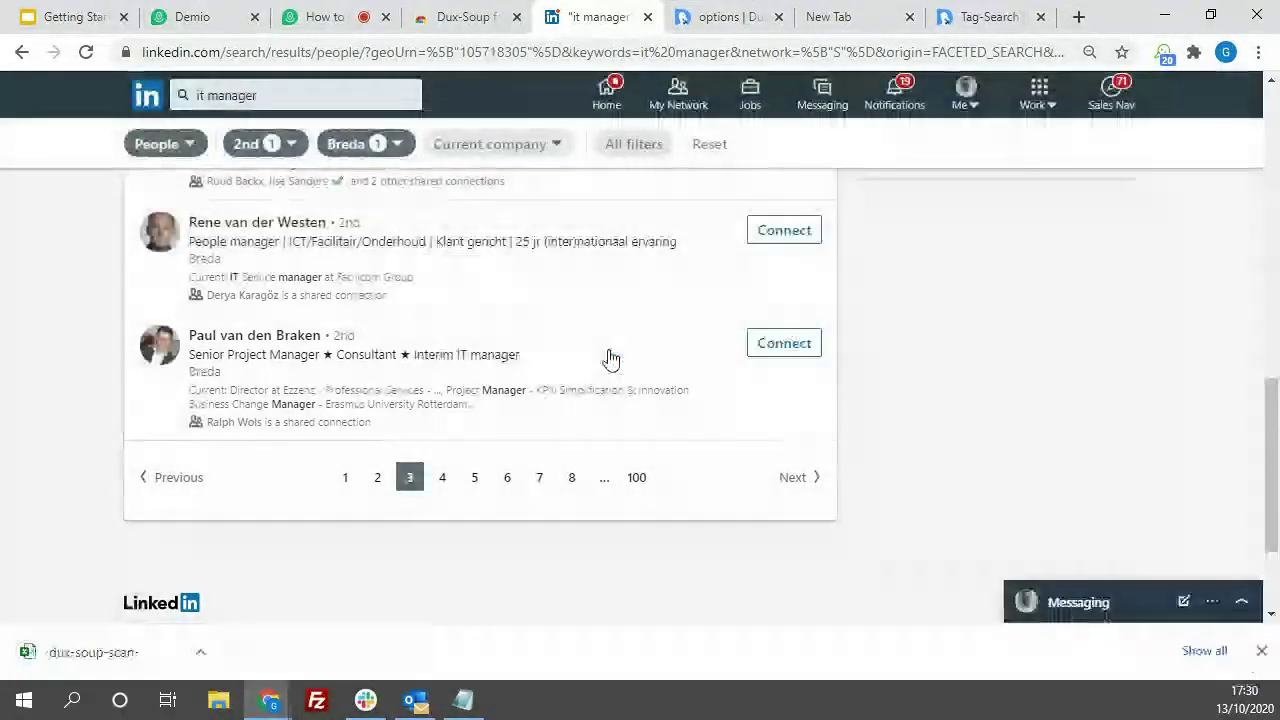
click(113, 652)
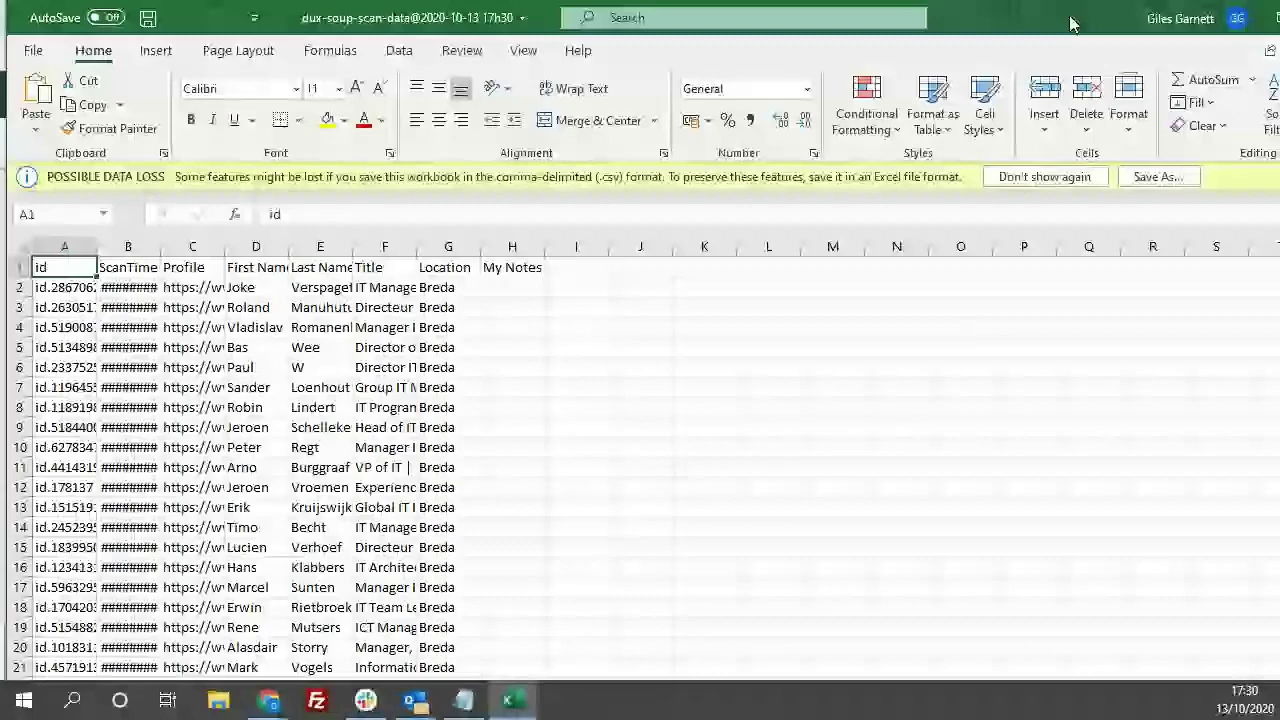
- Widen the ScanTime, id and Profile columns of the scan data sheet to make their contents readable
drag(153, 245, 242, 243)
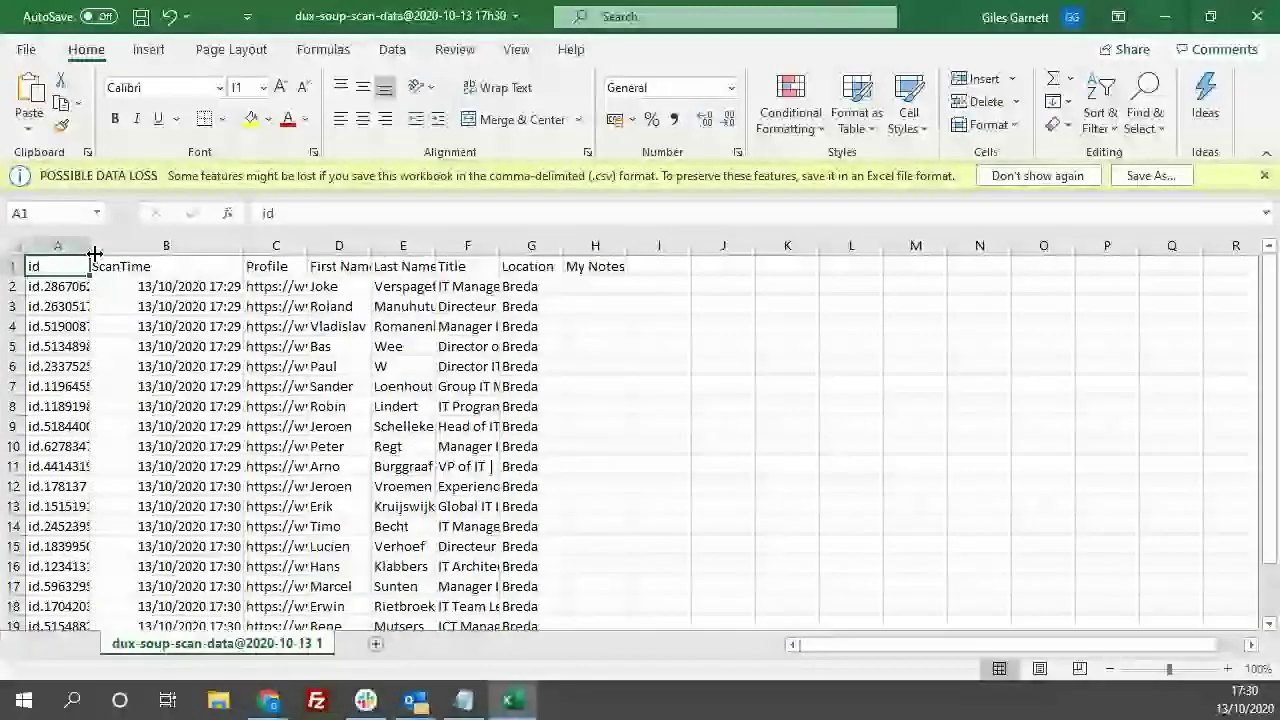
double_click(93, 253)
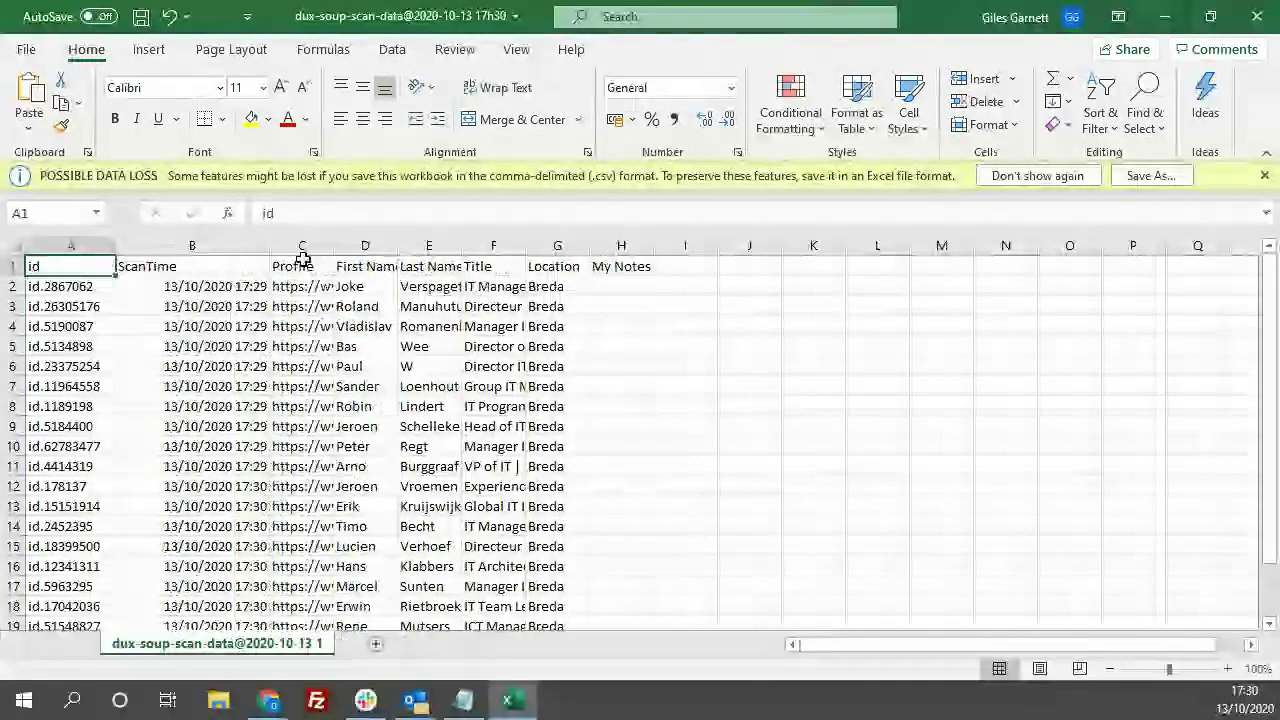
drag(337, 247, 366, 247)
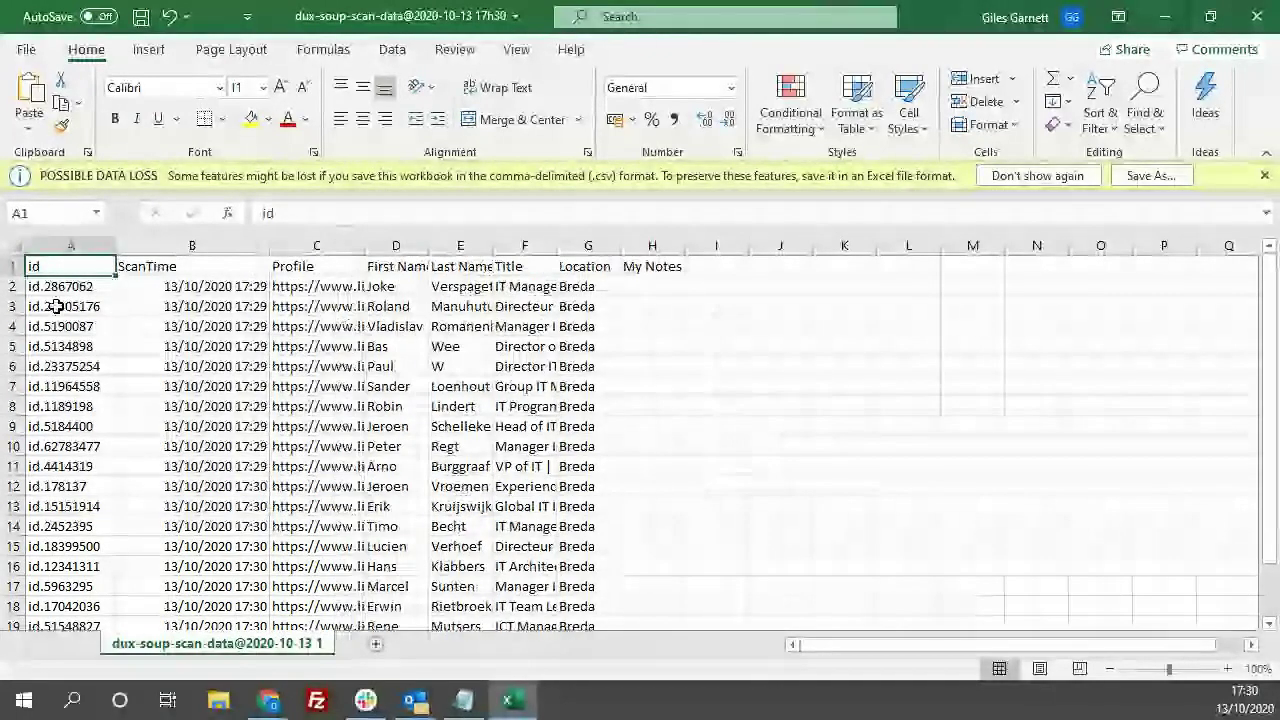
- Examine the scanned fields in row 3 from id through Location, and close the workbook
click(57, 307)
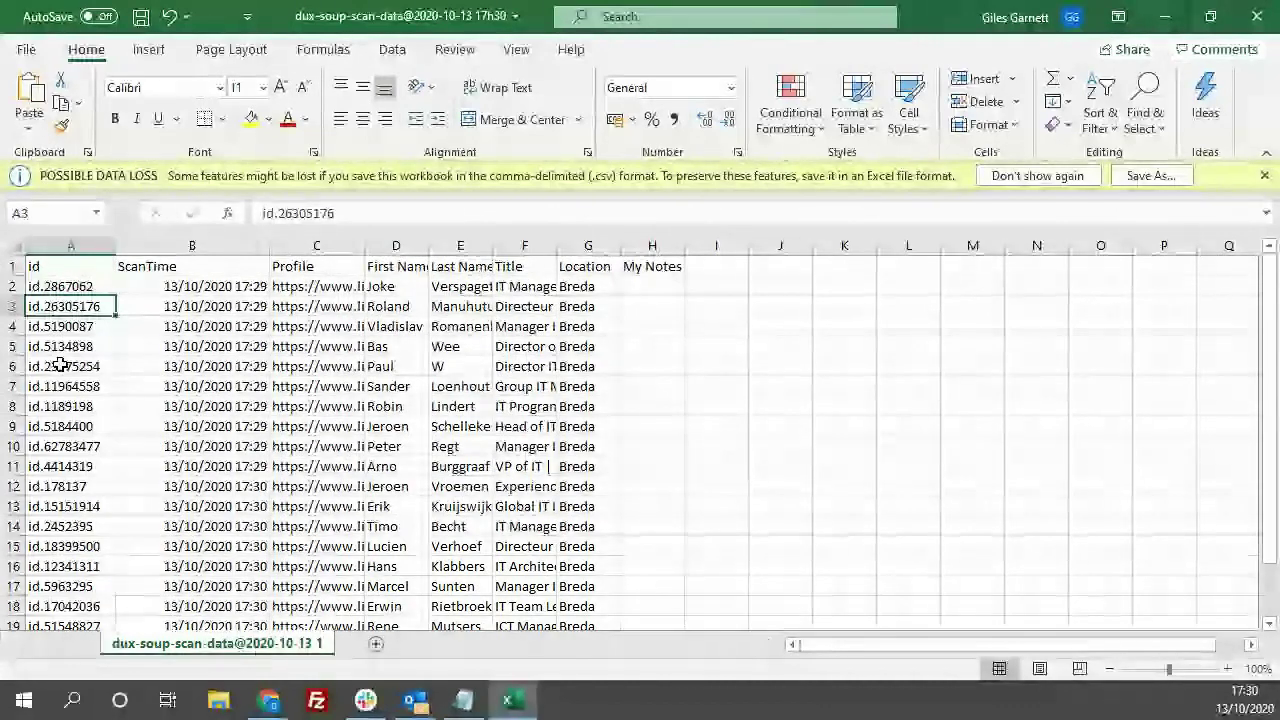
key(Right)
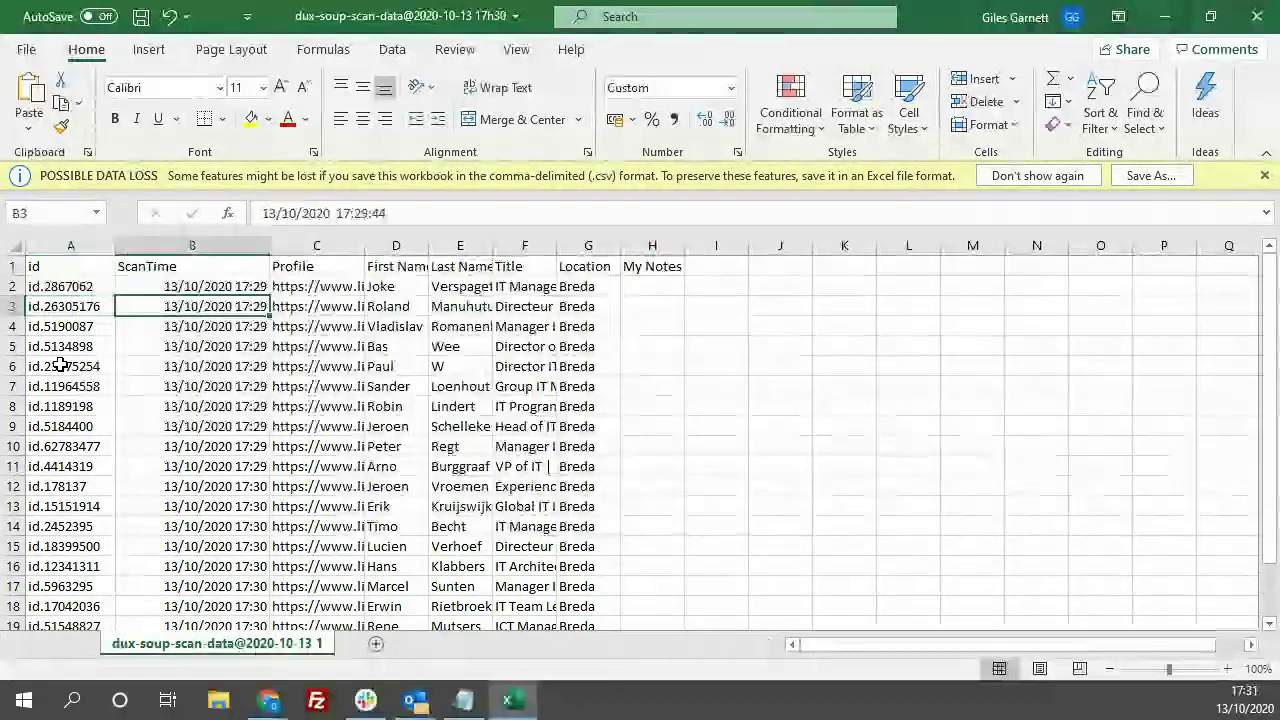
key(Right)
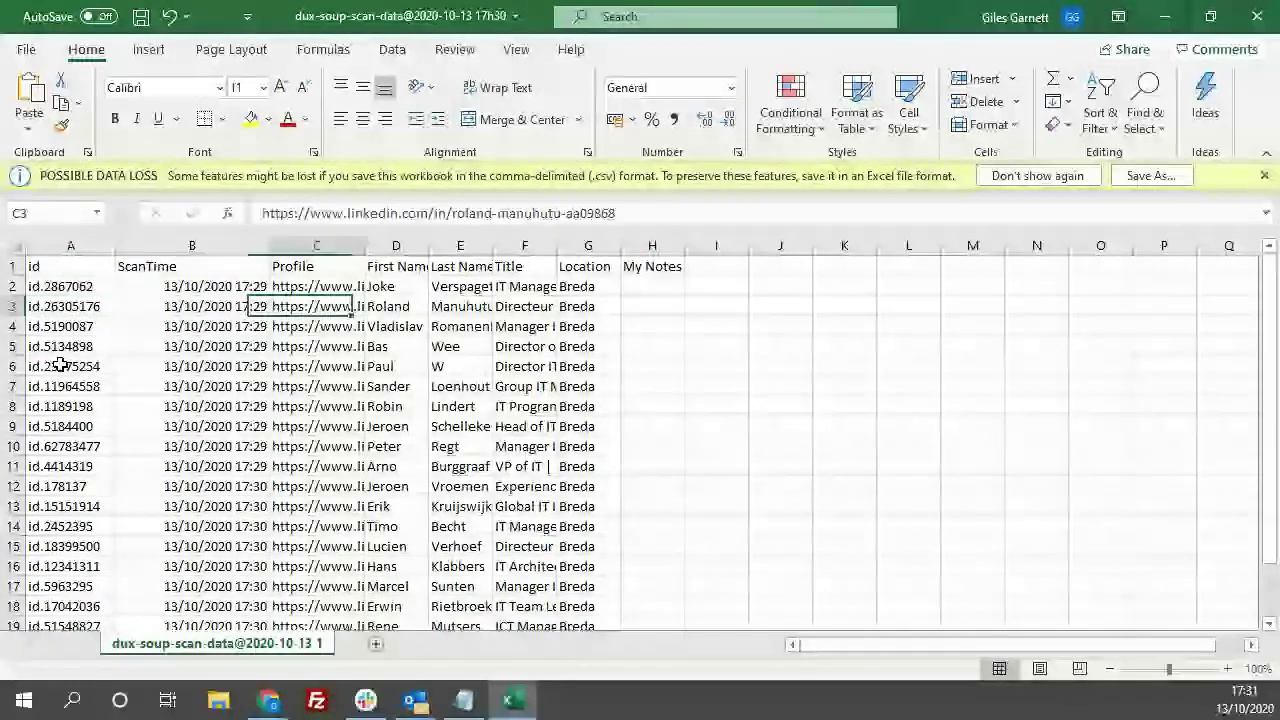
key(Right)
key(Right)
key(Right)
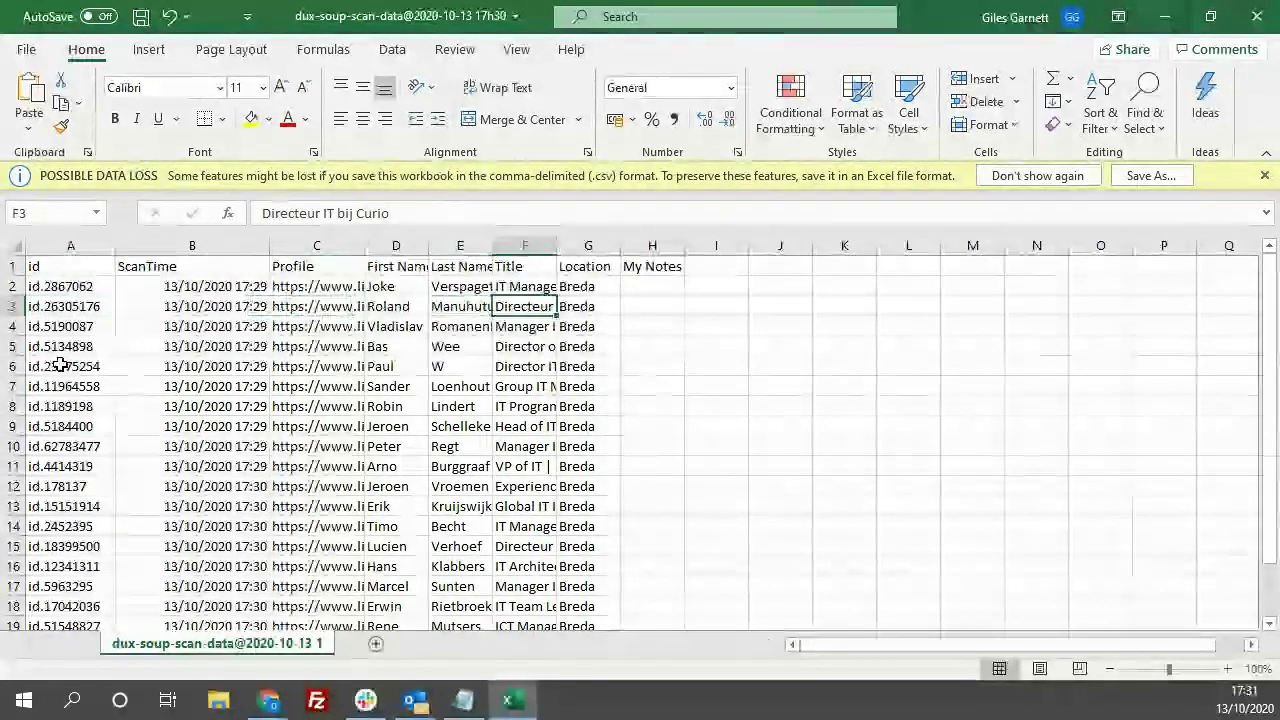
key(Right)
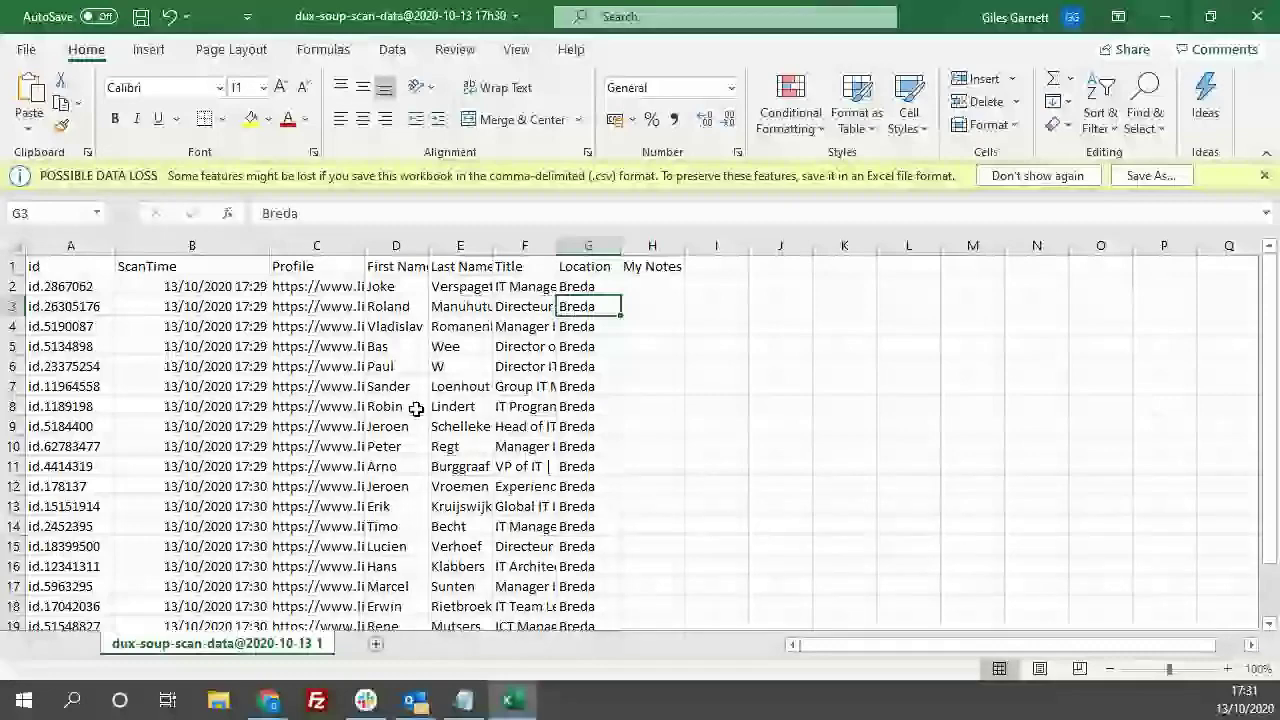
click(1257, 25)
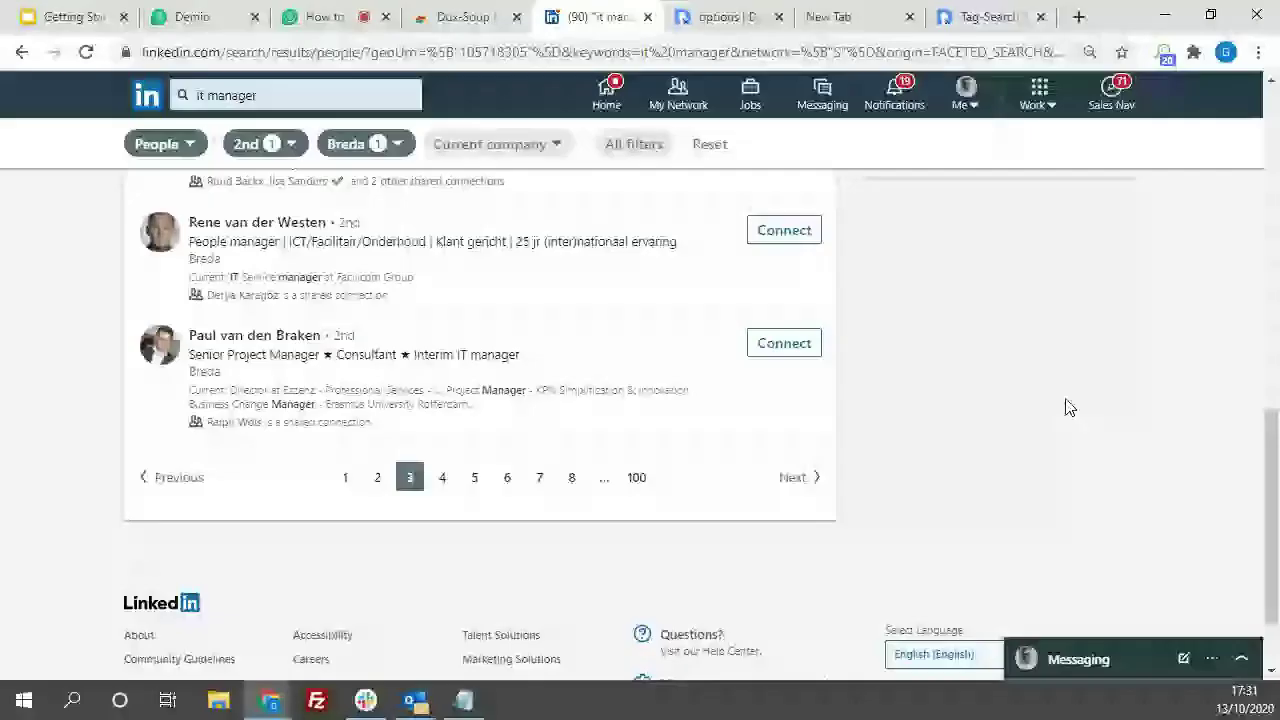
click(1163, 55)
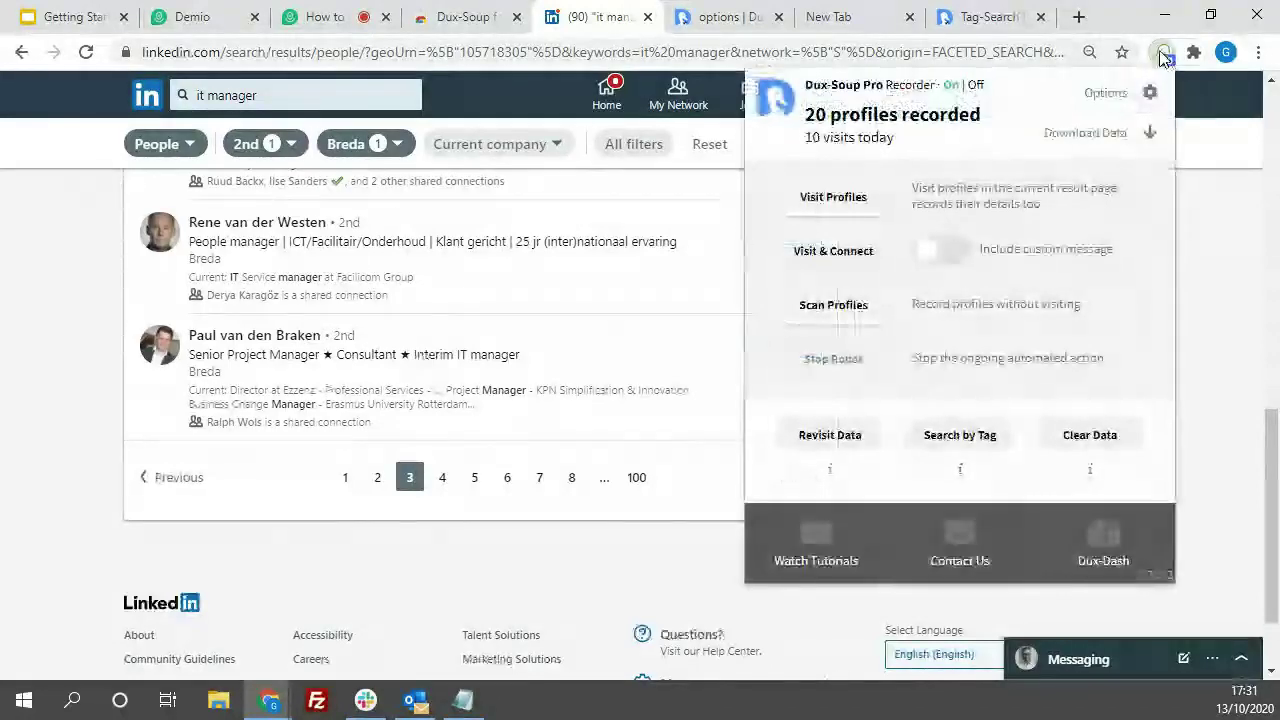
click(830, 440)
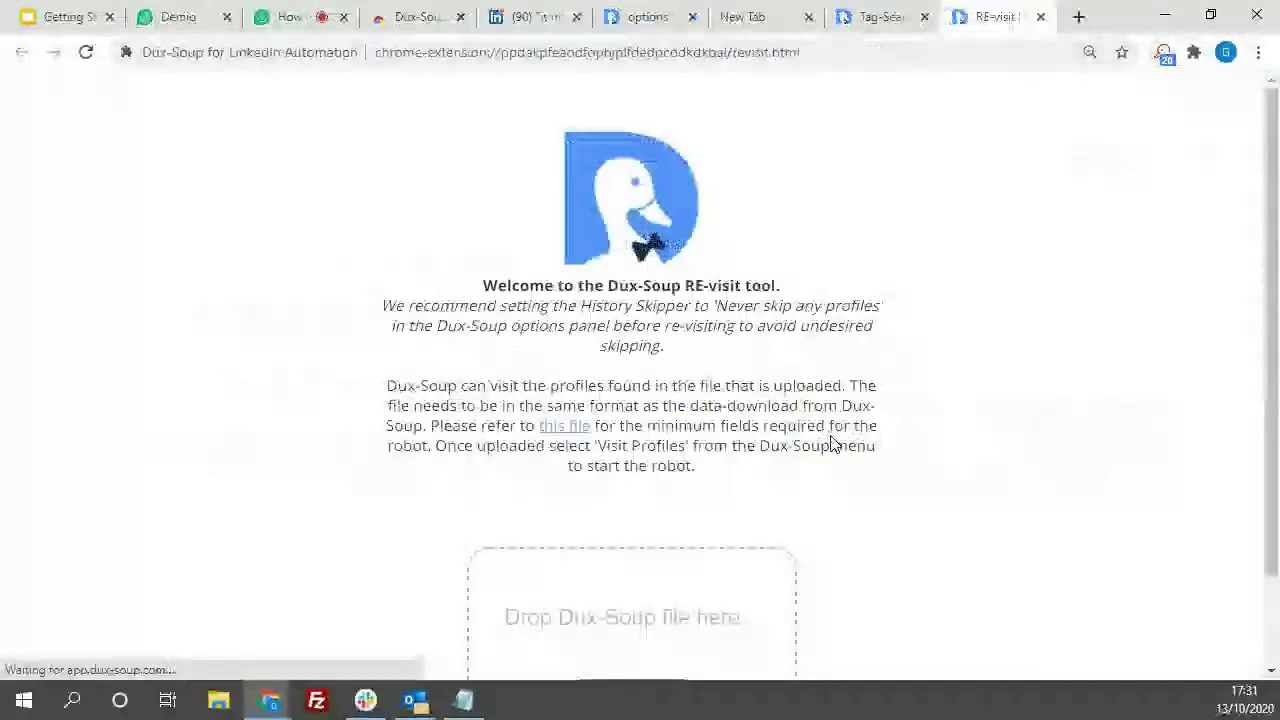
scroll(790, 500, down, 2)
click(643, 585)
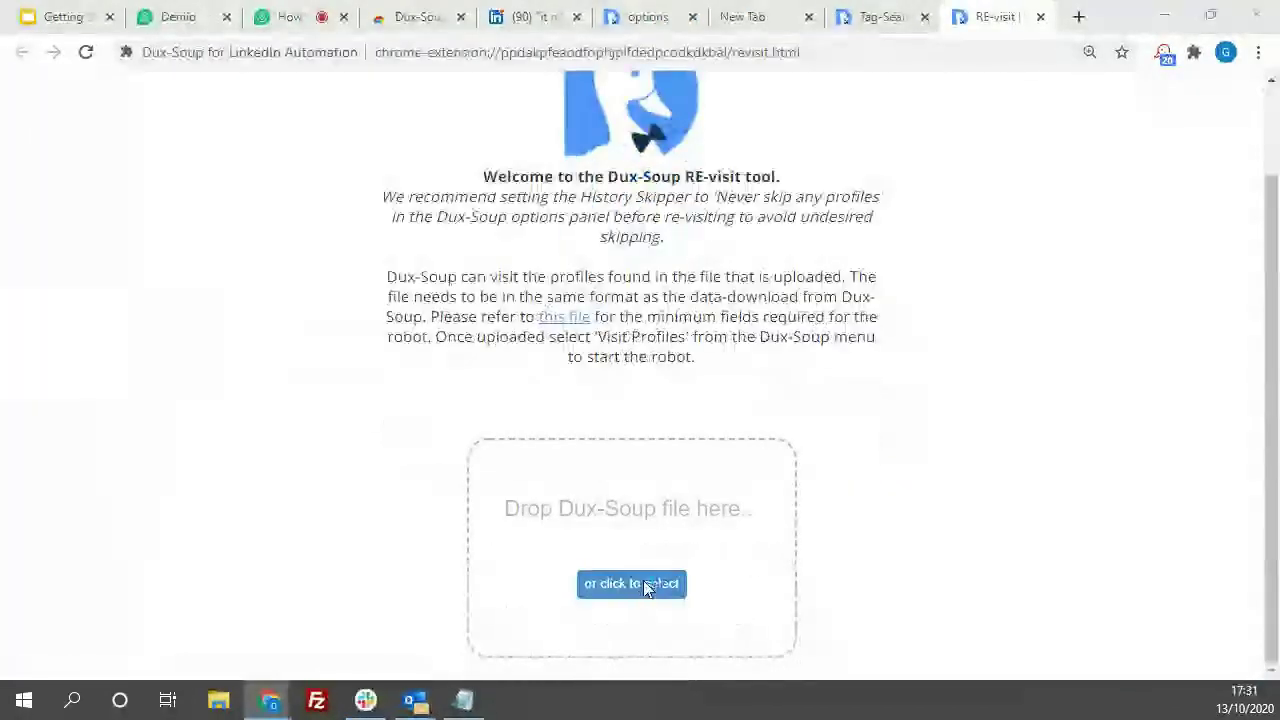
click(480, 173)
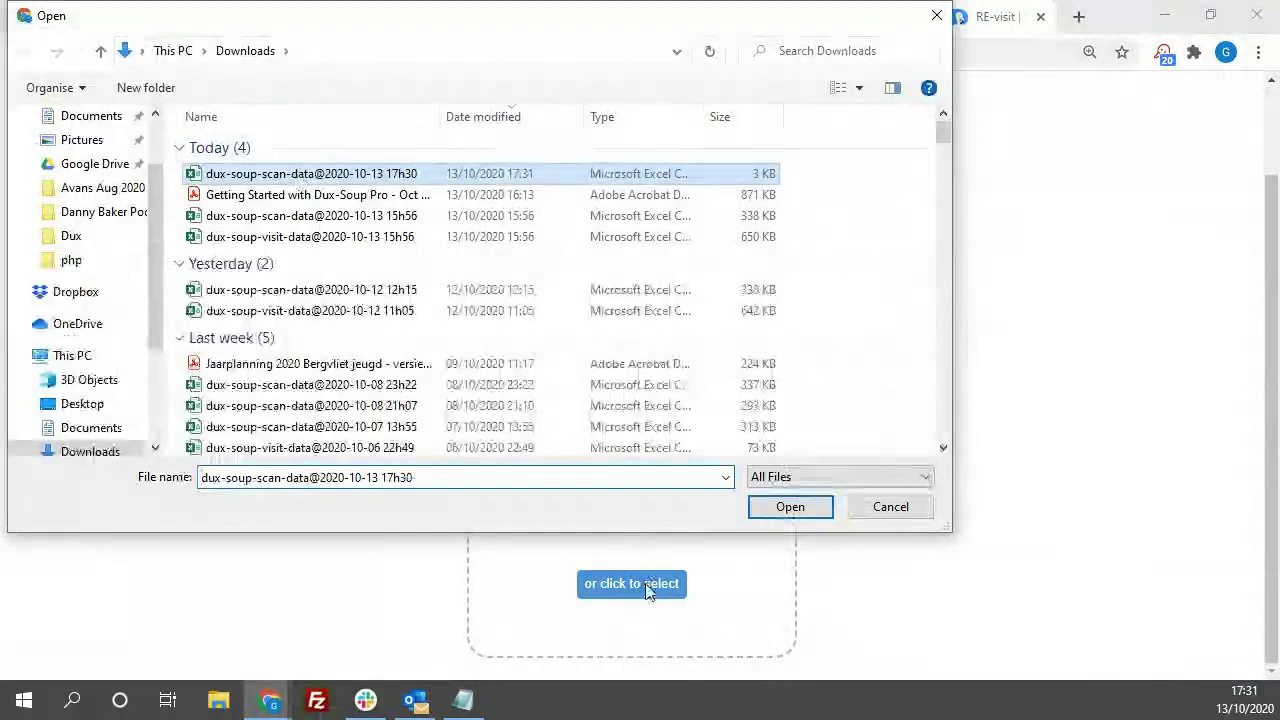
click(790, 506)
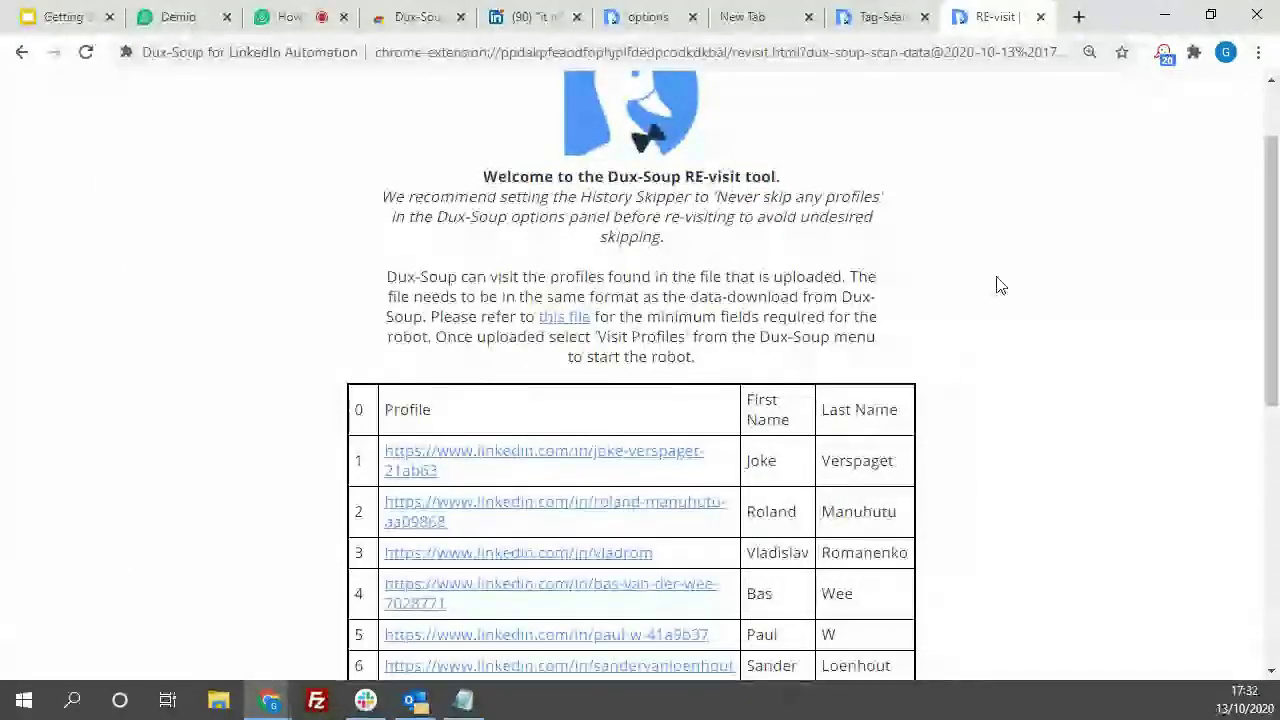
scroll(997, 285, down, 2)
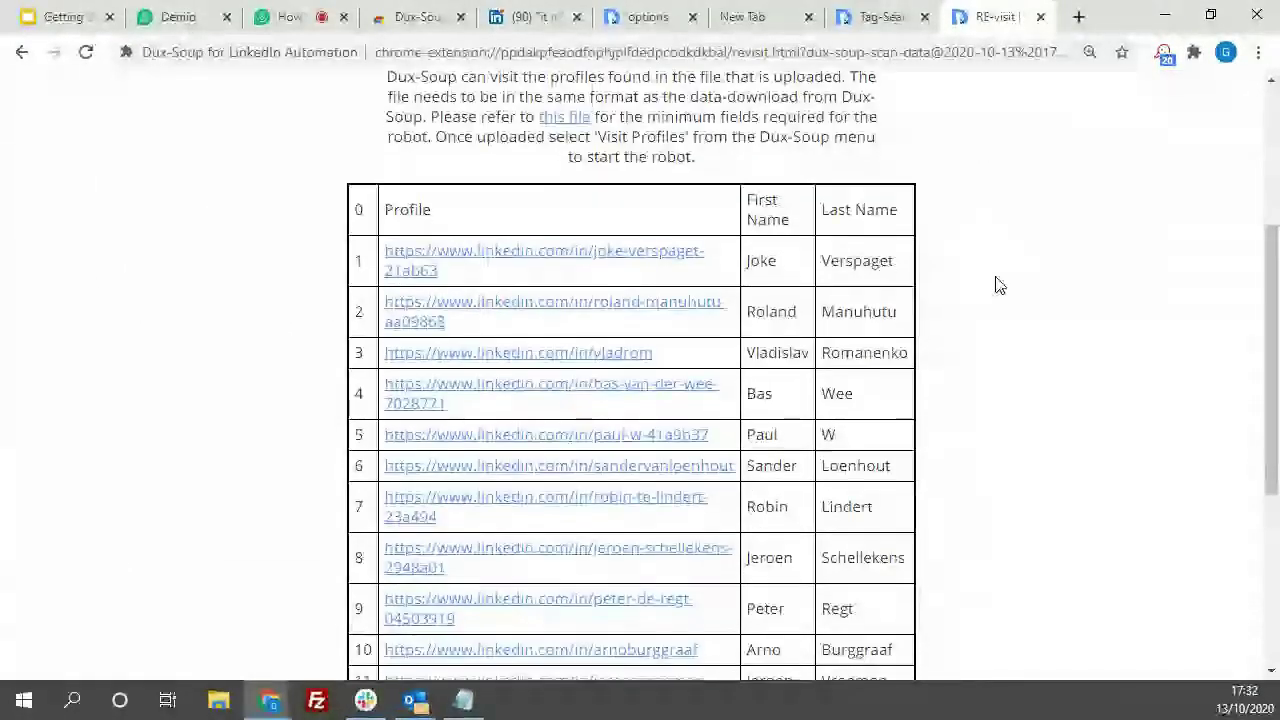
scroll(997, 285, down, 2)
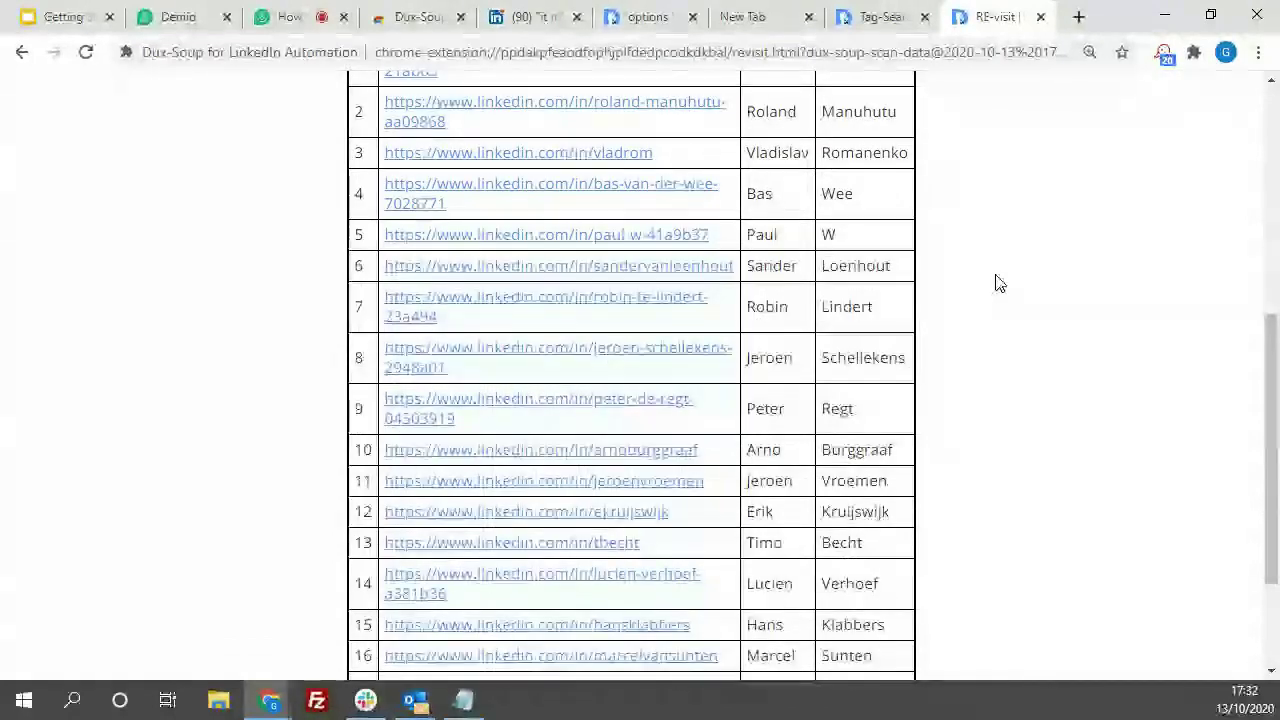
scroll(997, 285, up, 5)
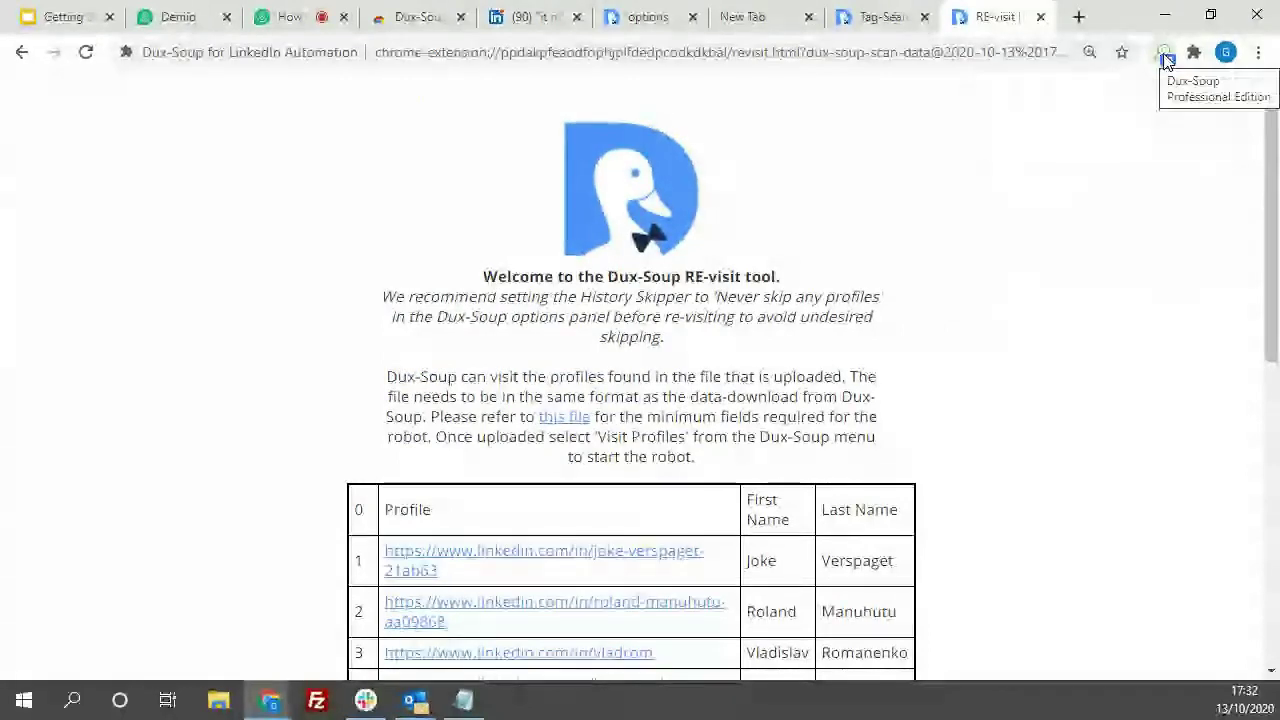
scroll(1141, 338, down, 3)
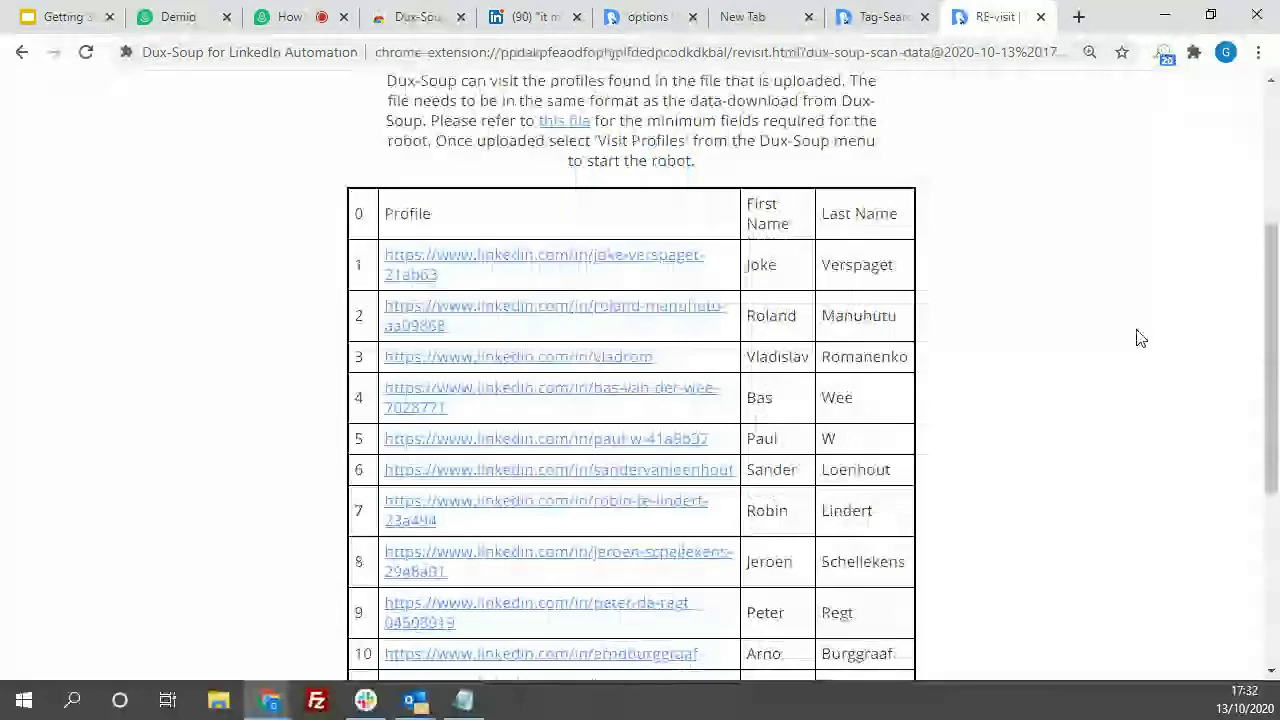
scroll(1017, 437, down, 3)
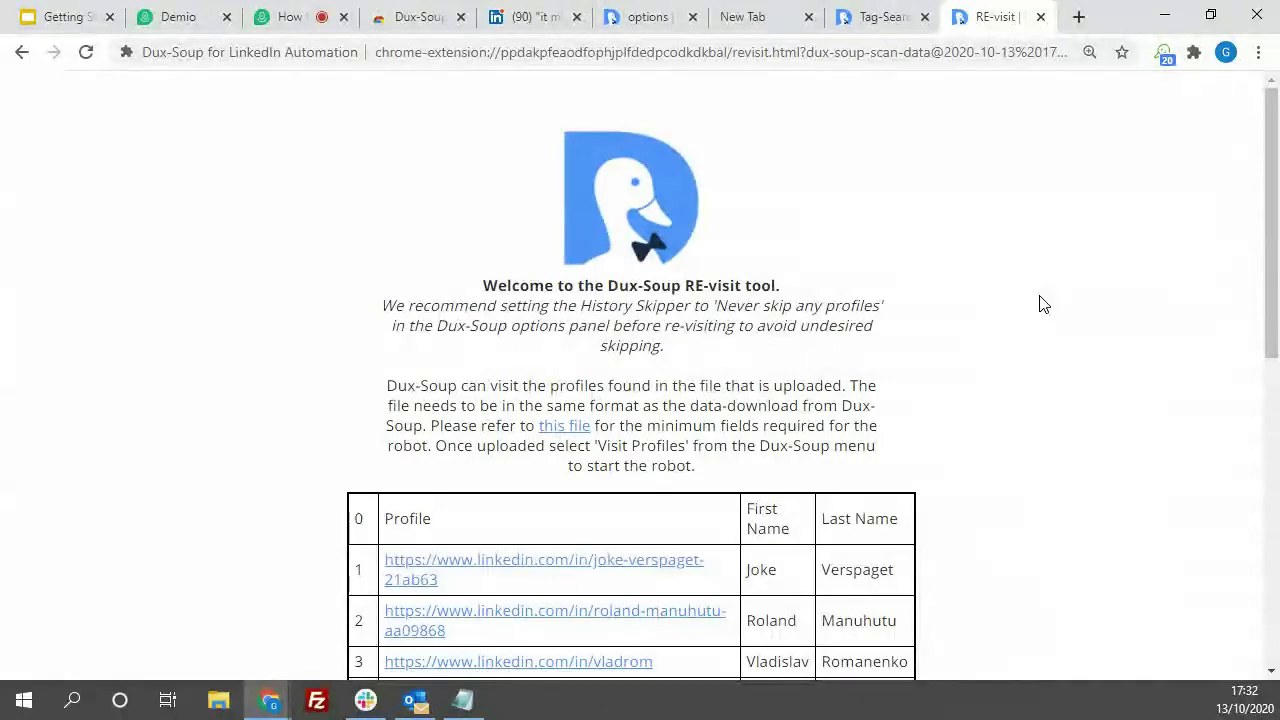
- In the Dux-Soup options, preview the settings for automated connection requests and 1st-degree personalised messages, enabling each action and switching it off again
click(1165, 55)
click(1148, 90)
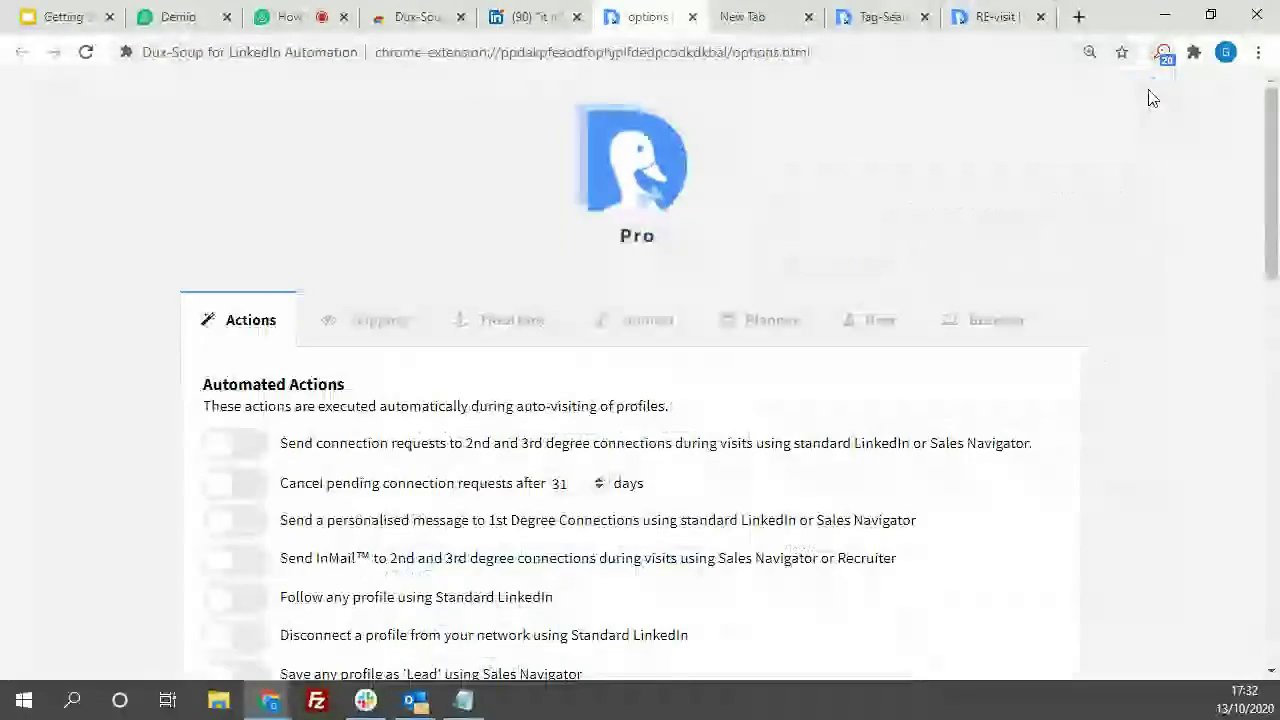
scroll(377, 207, down, 2)
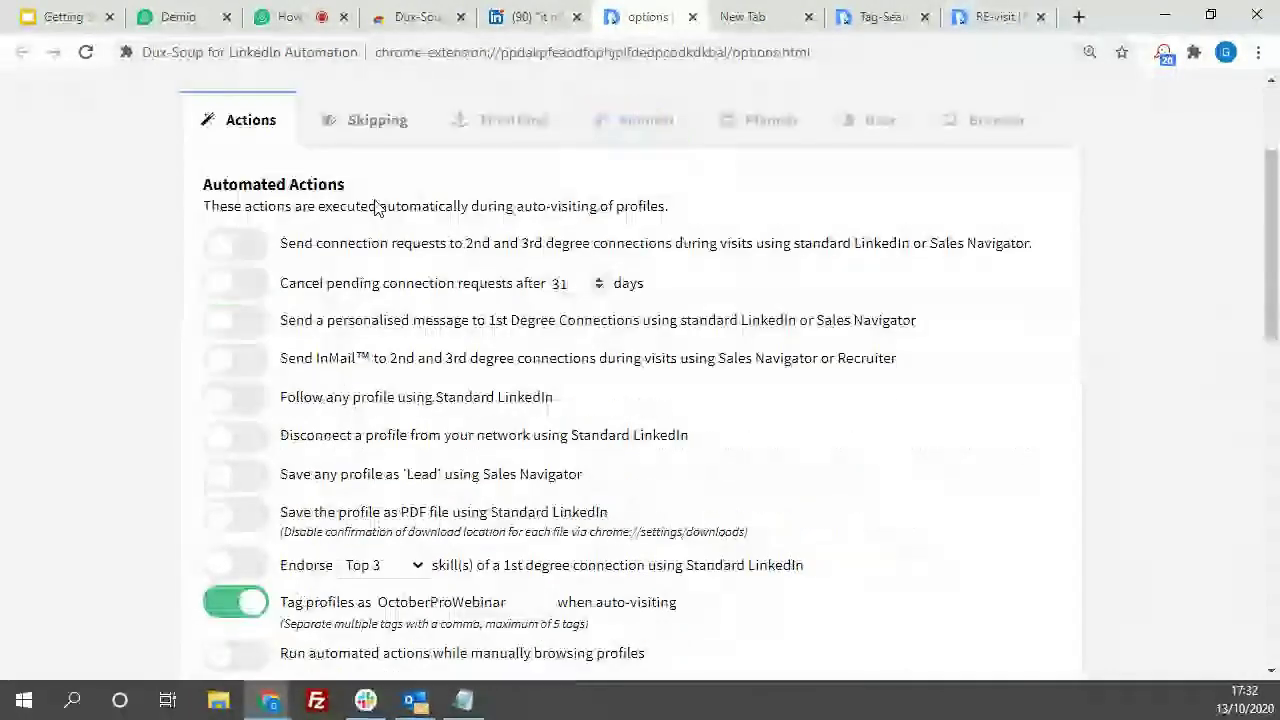
click(240, 248)
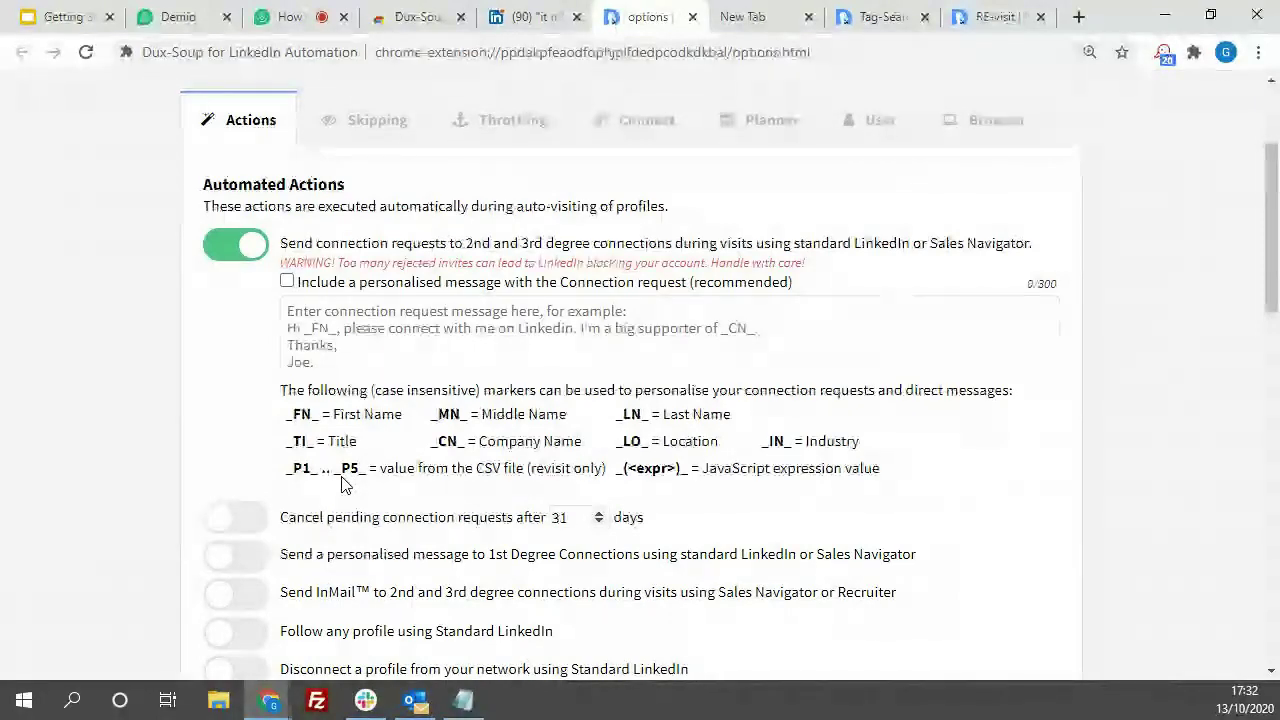
click(222, 254)
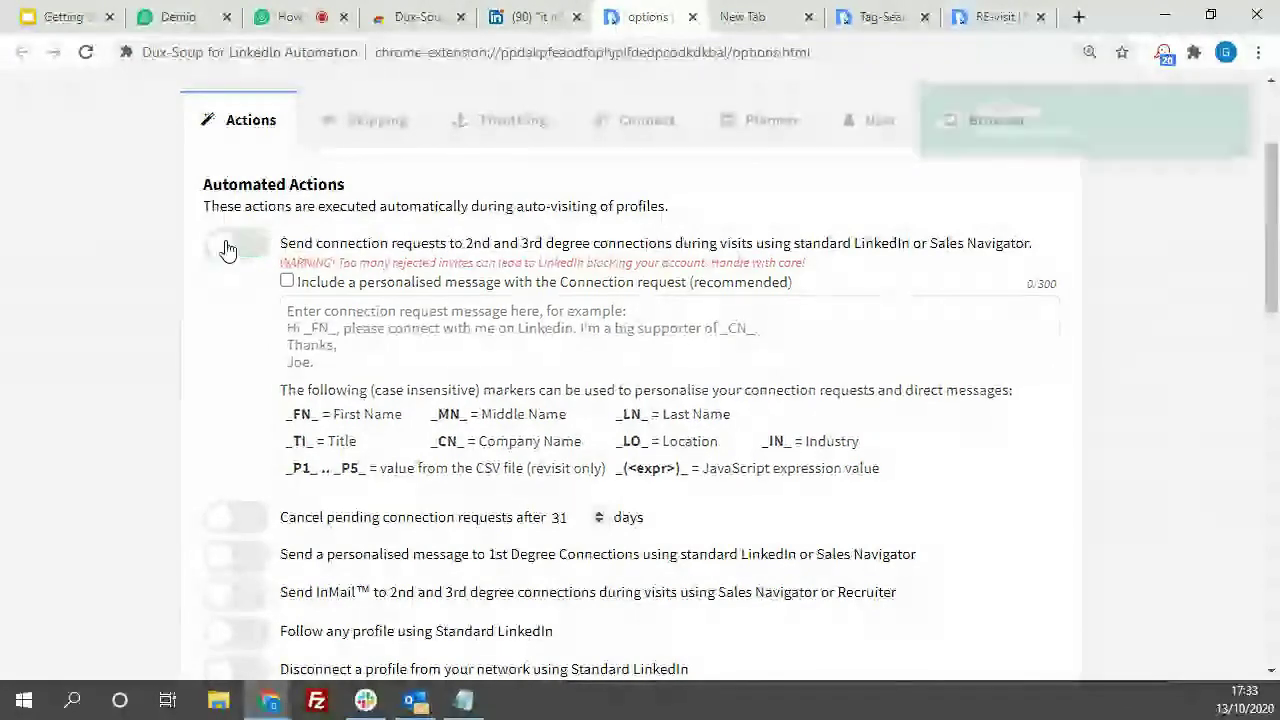
click(238, 322)
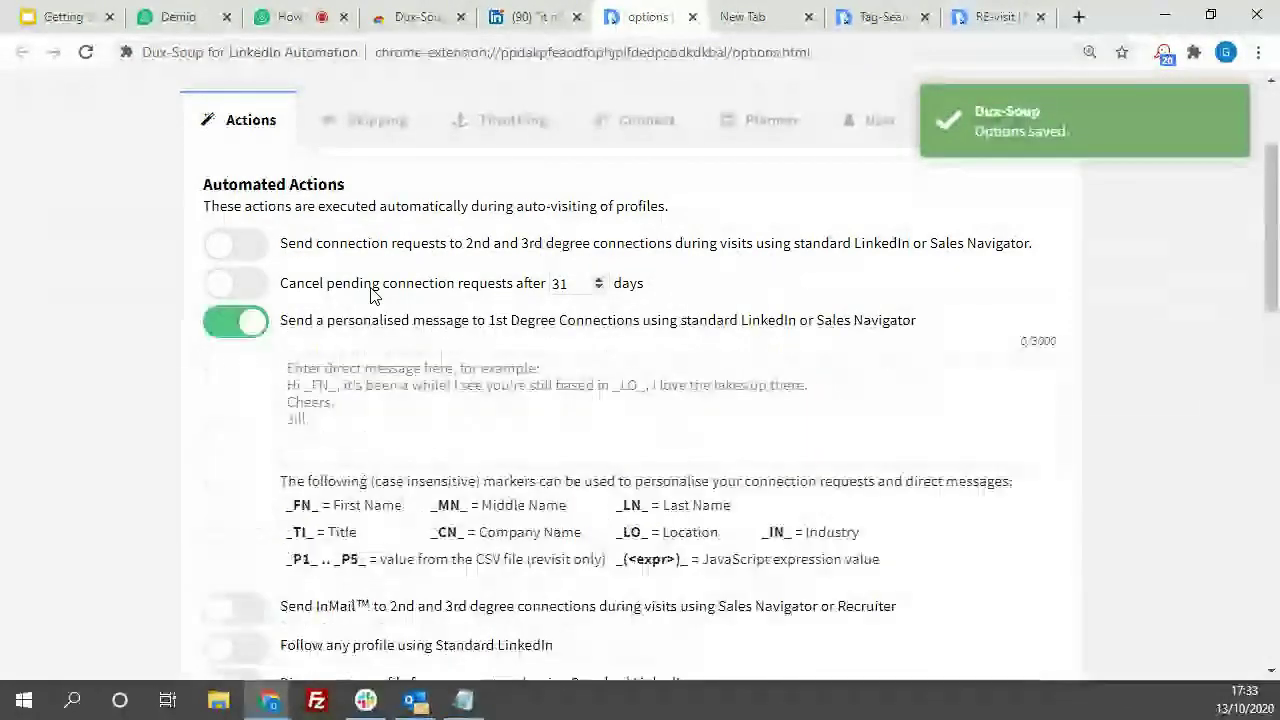
click(225, 335)
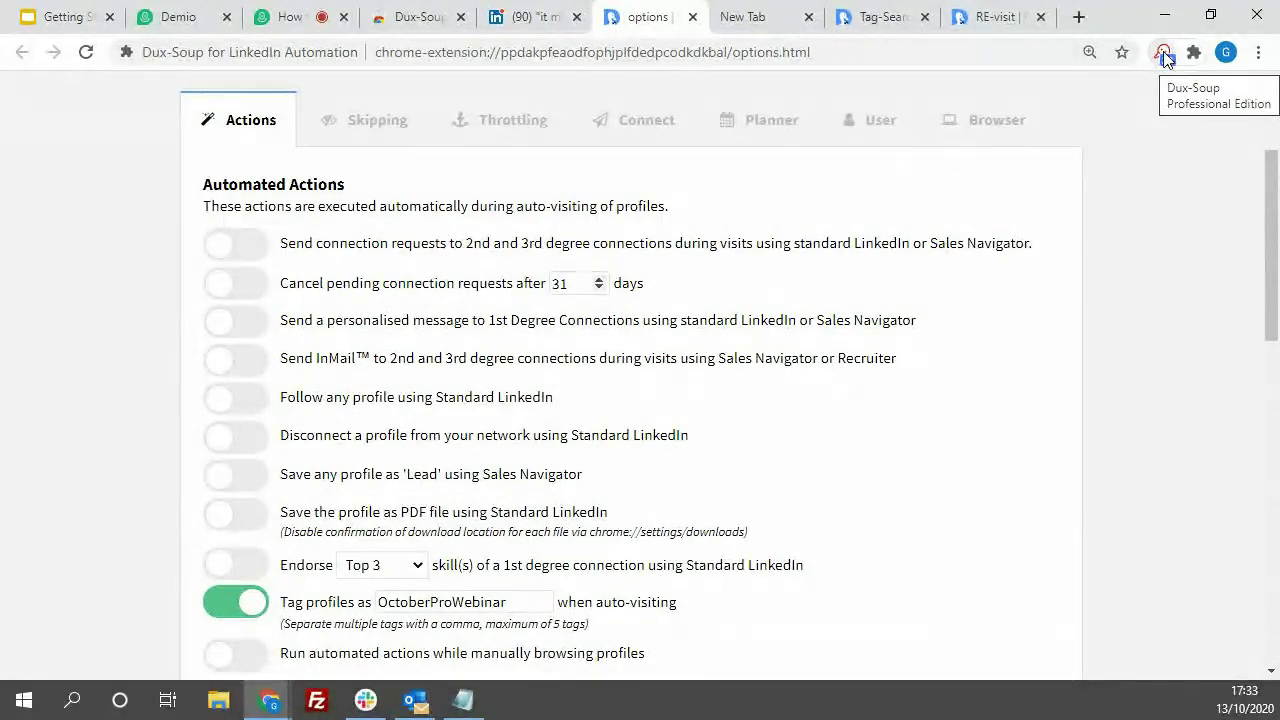
- Open the Dux-Dash dashboard from the Dux-Soup extension
click(1163, 55)
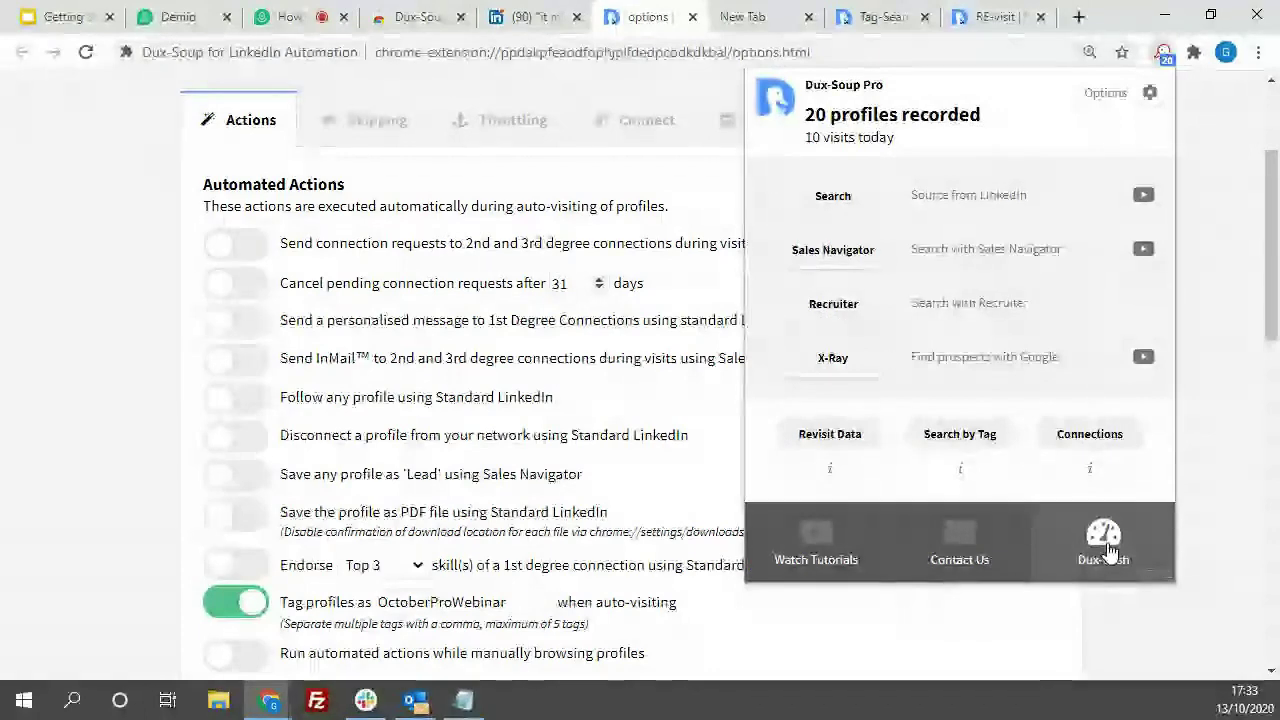
click(1107, 546)
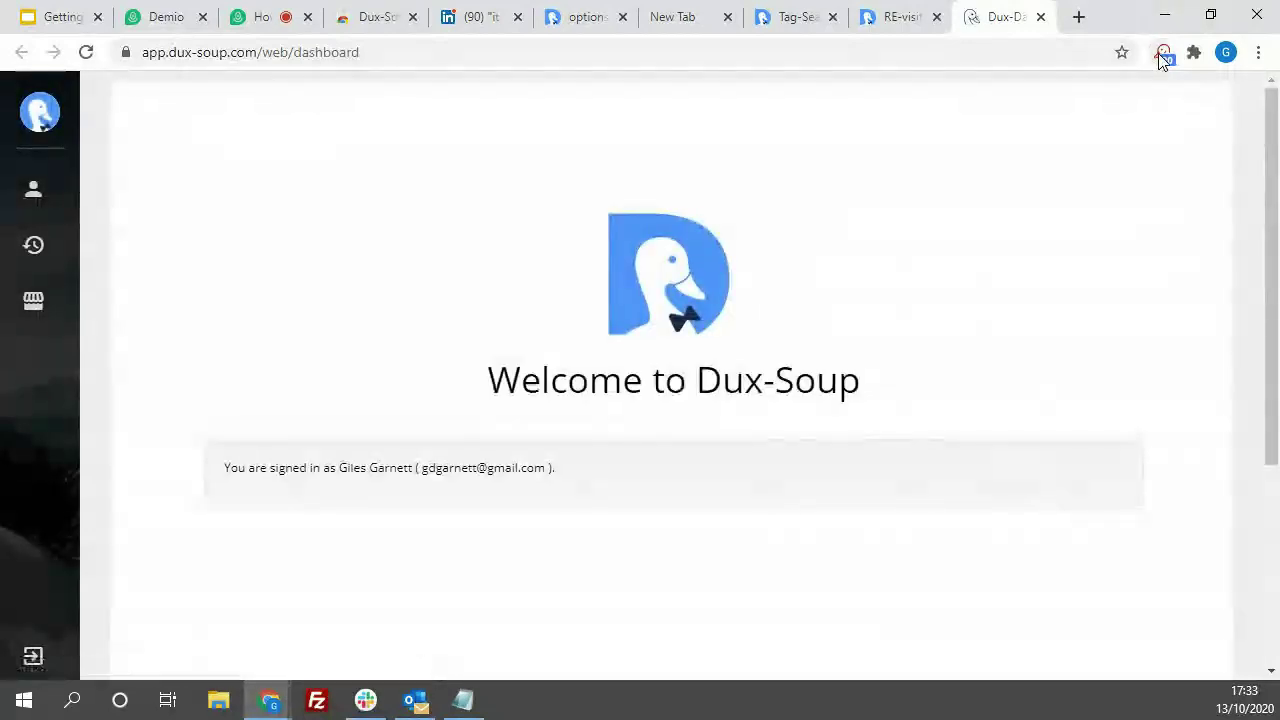
click(1163, 54)
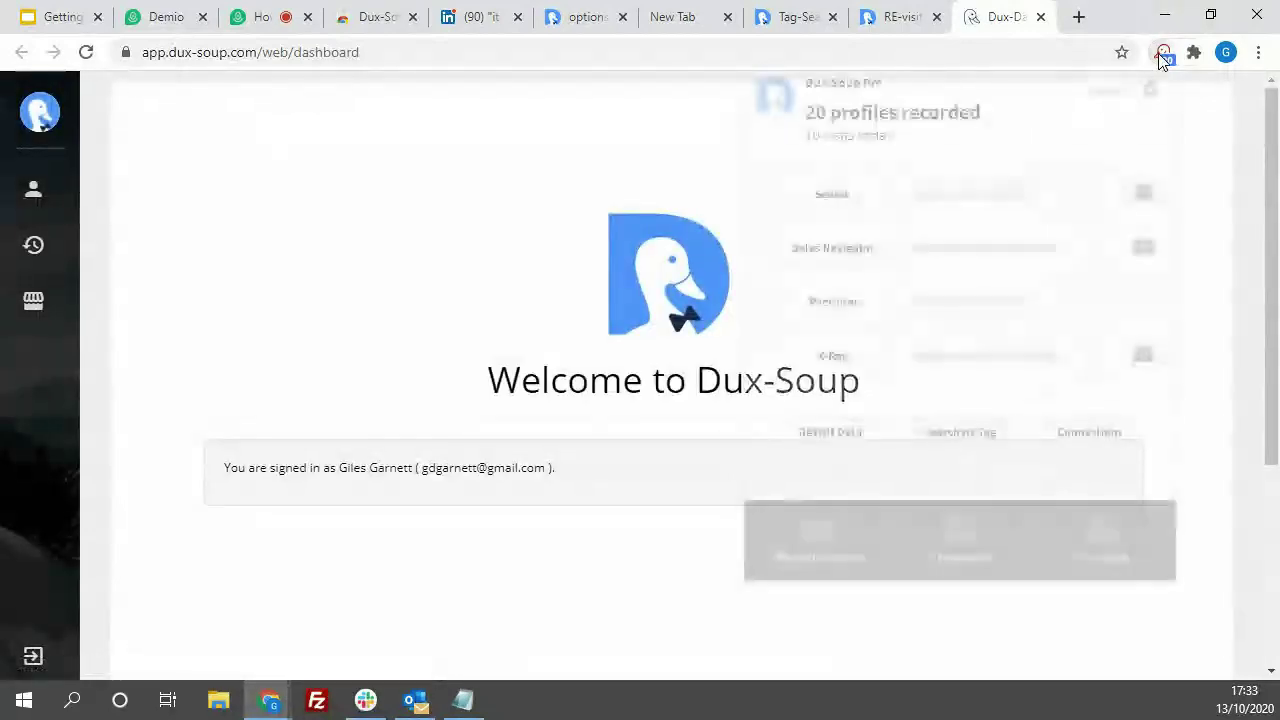
click(1006, 14)
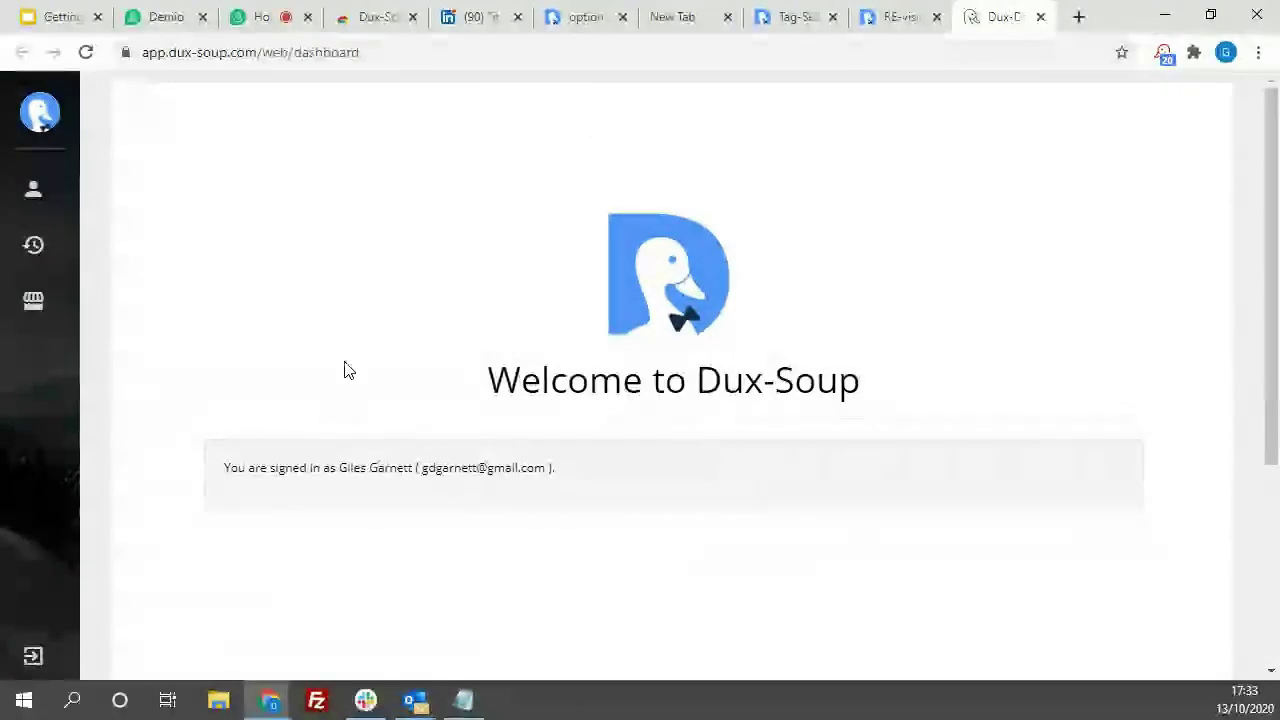
- Open the Dux-Store and review the Address-Finder service and the purchase options for Dux-Soup Points
mouse_move(100, 208)
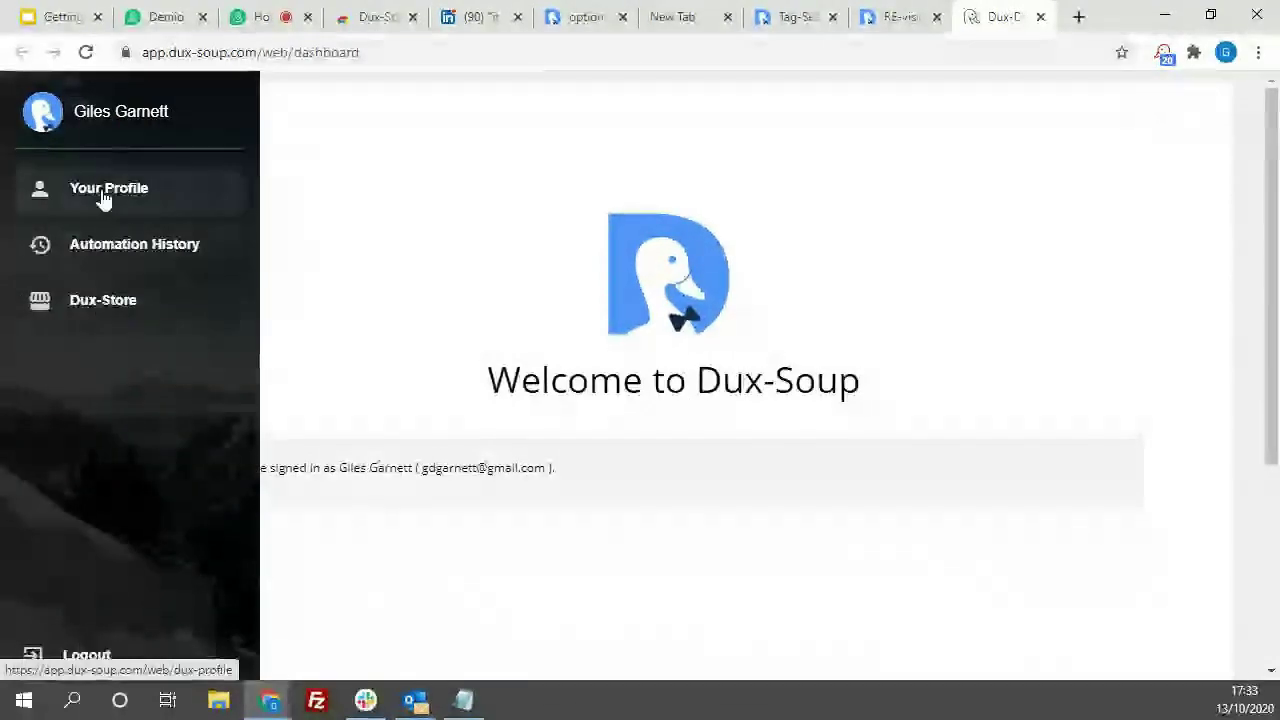
click(97, 304)
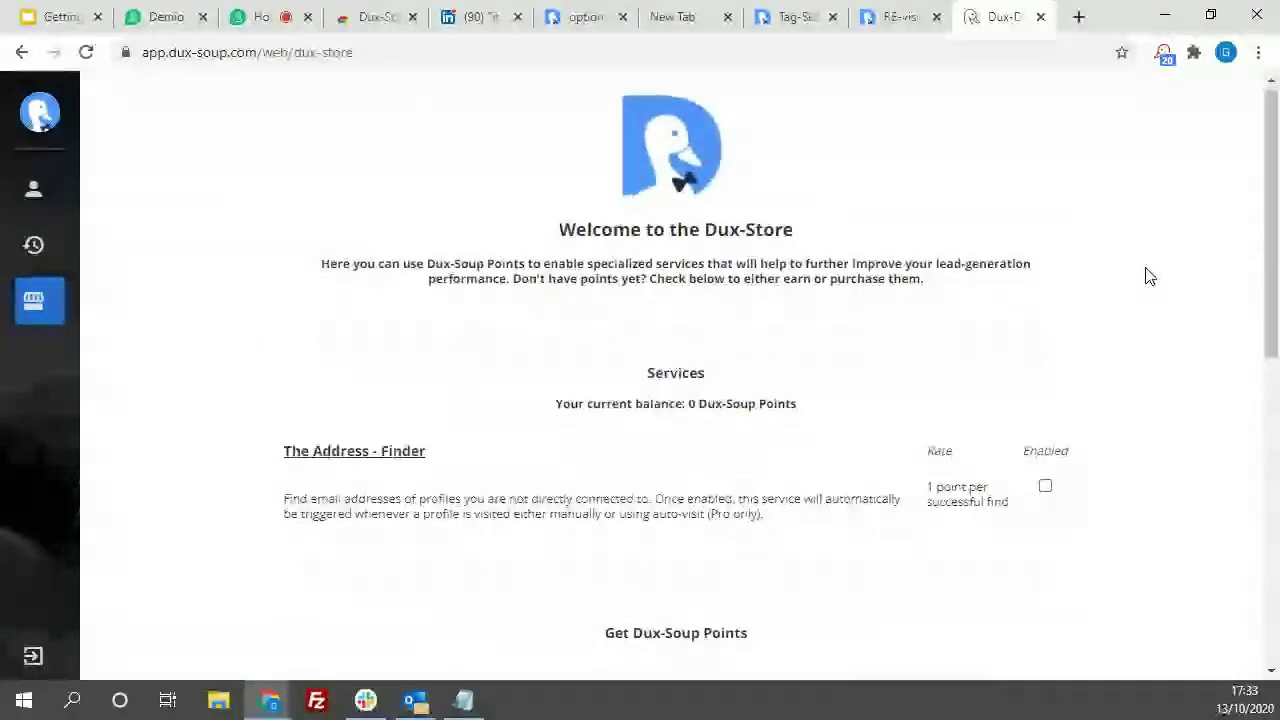
scroll(1150, 280, down, 1)
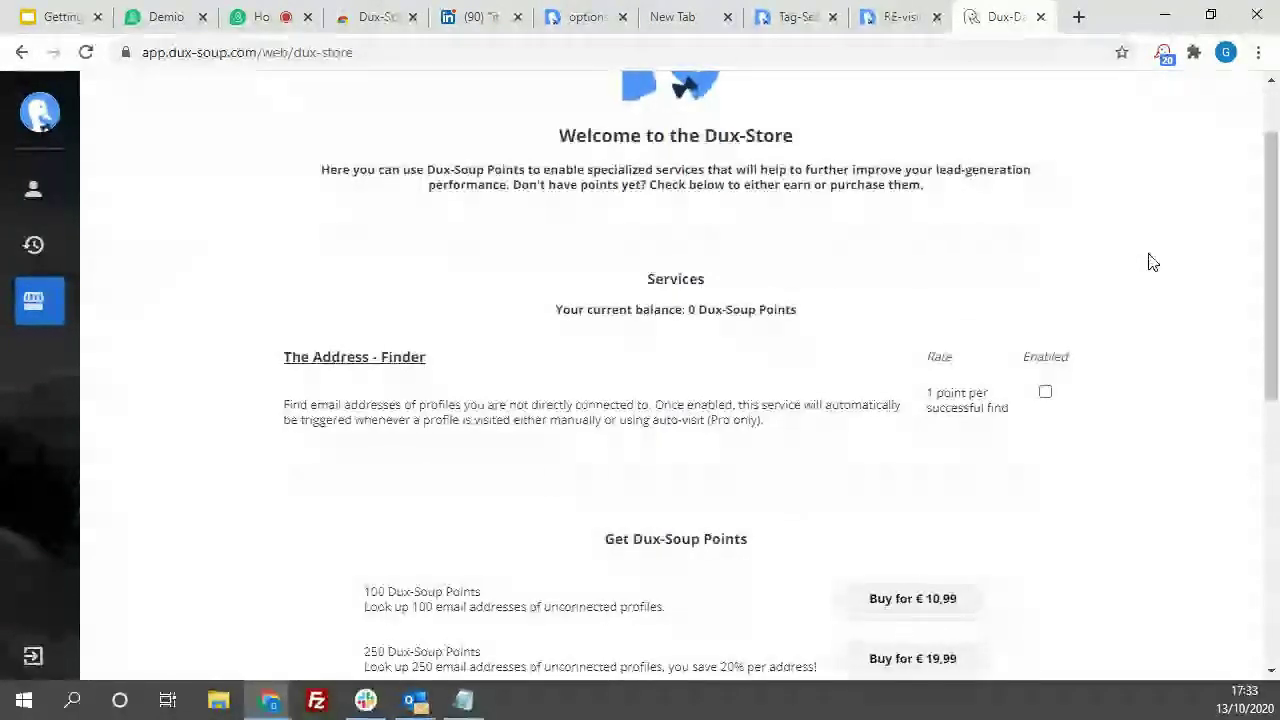
scroll(1150, 262, down, 1)
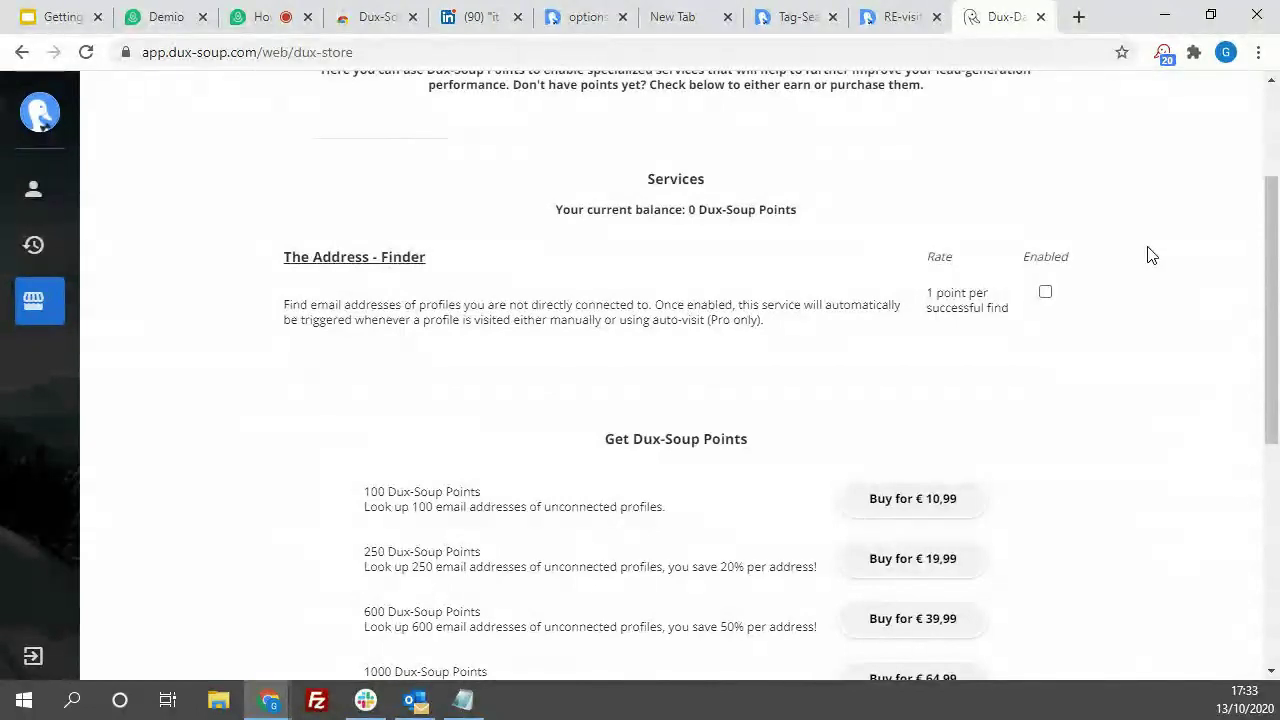
scroll(1148, 256, down, 3)
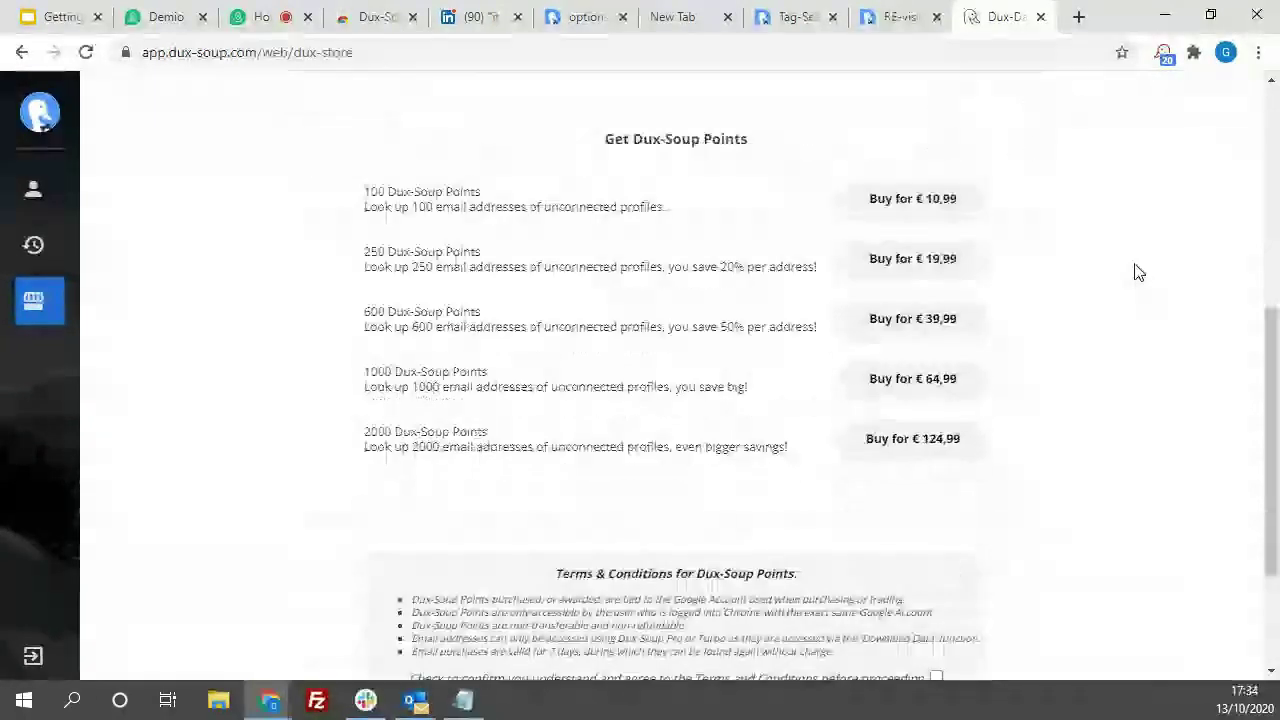
scroll(1060, 250, up, 3)
scroll(1086, 210, up, 2)
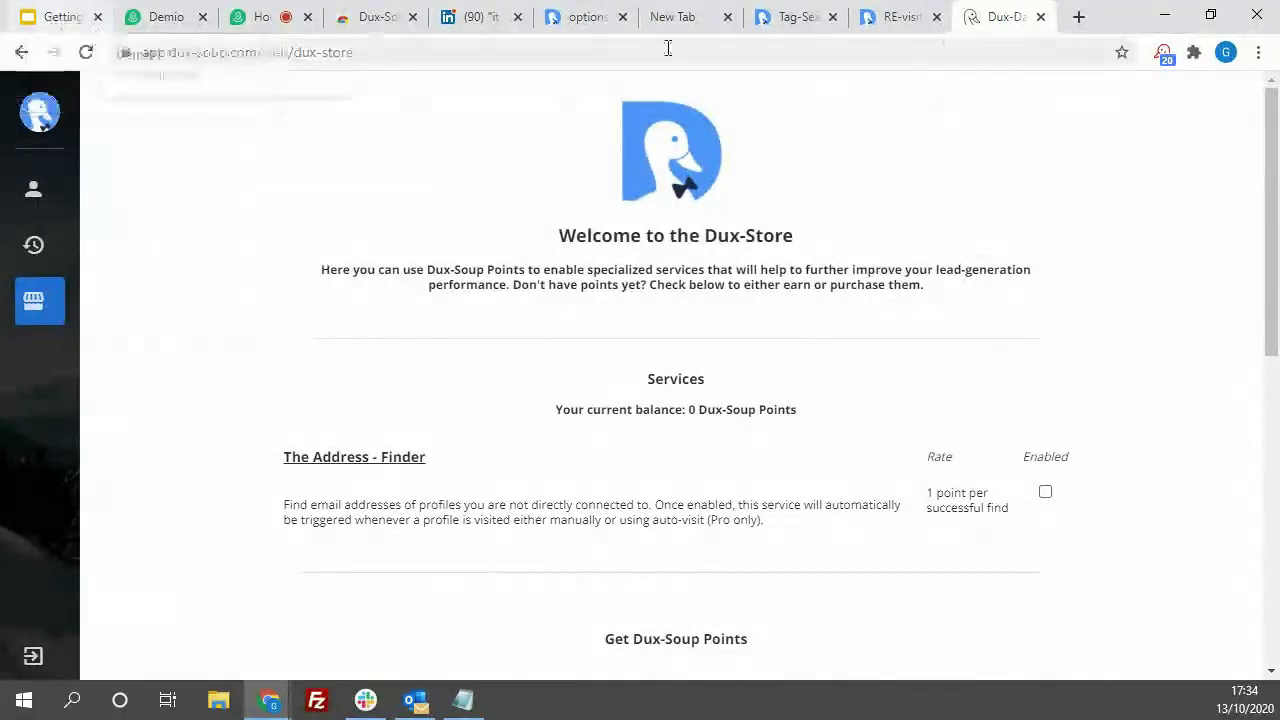
- Switch to the Google Slides deck "Getting Started with Dux-Soup Pro - Oct 2020" and present it from the Dux-Soup Pro Highlights slide
click(66, 26)
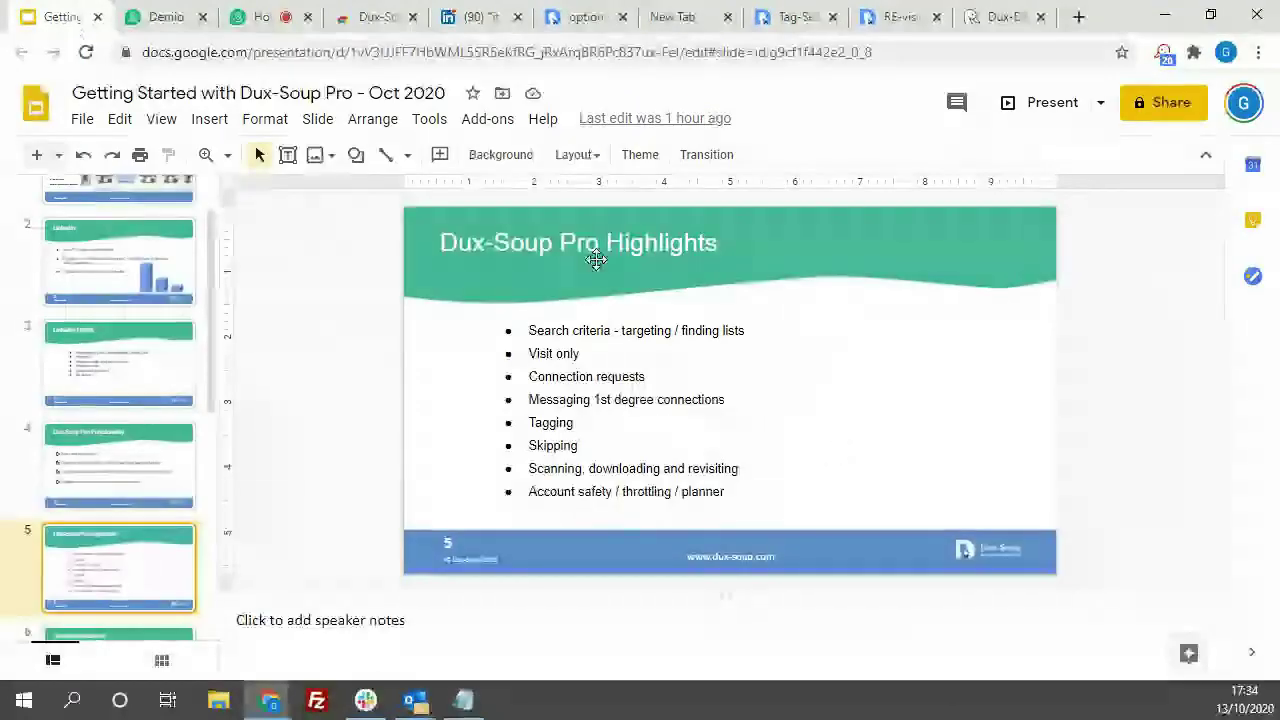
click(1045, 104)
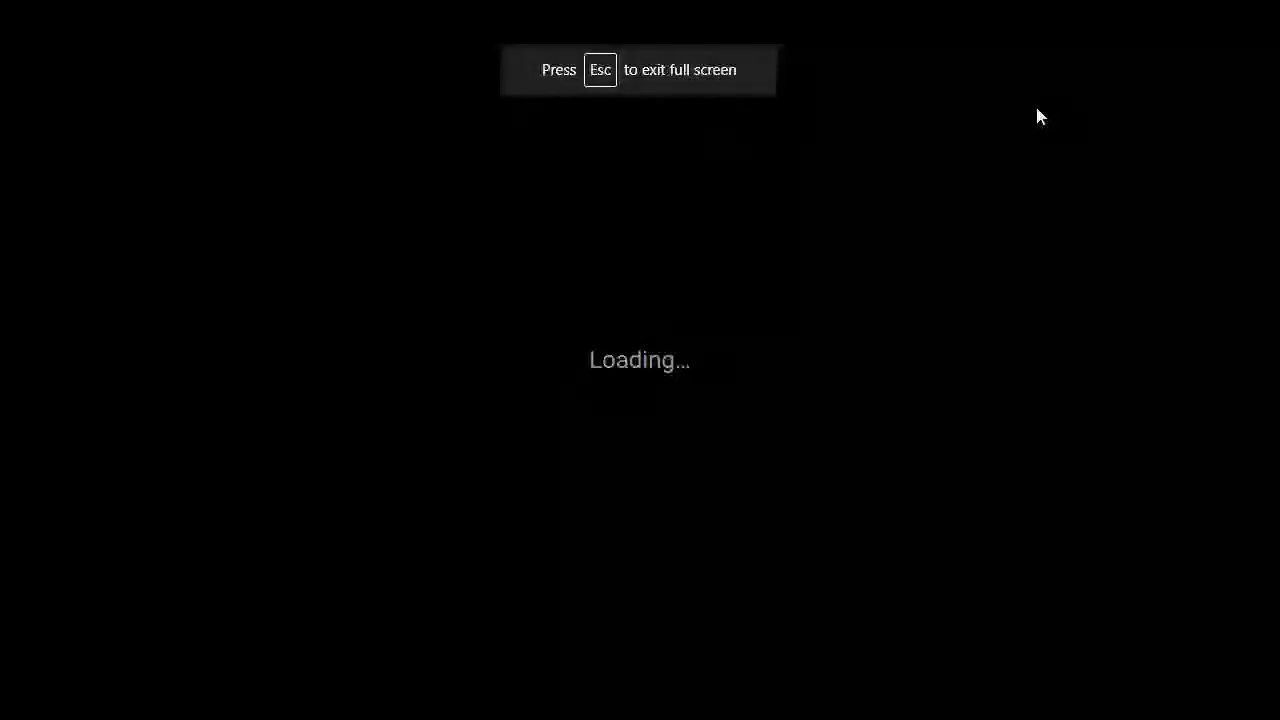